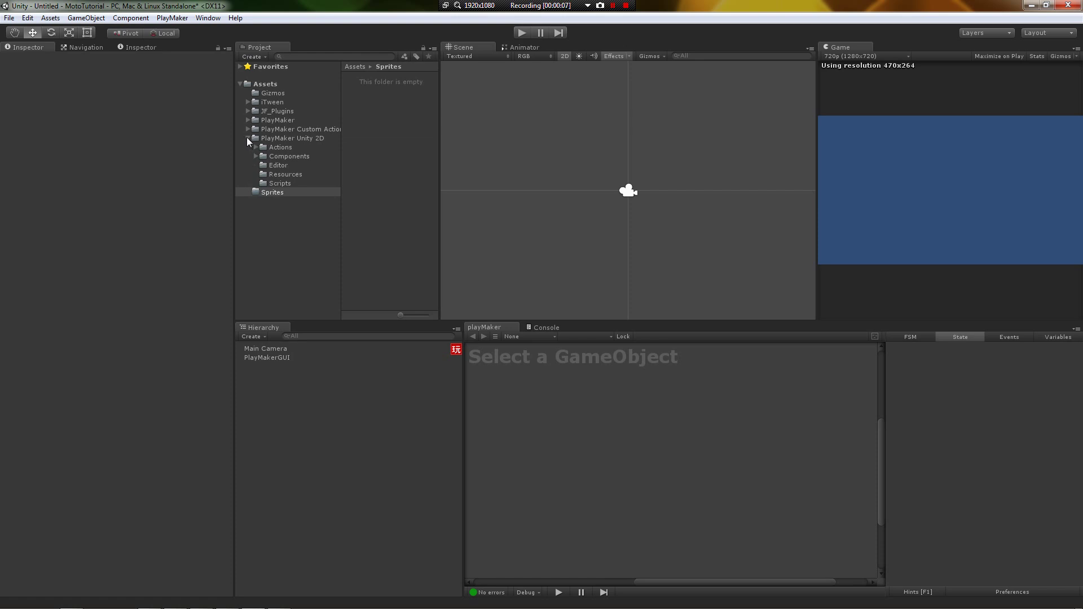
# - Start a new project from the File menu with 2D defaults, then dismiss the wizard
pyautogui.click(10, 19)
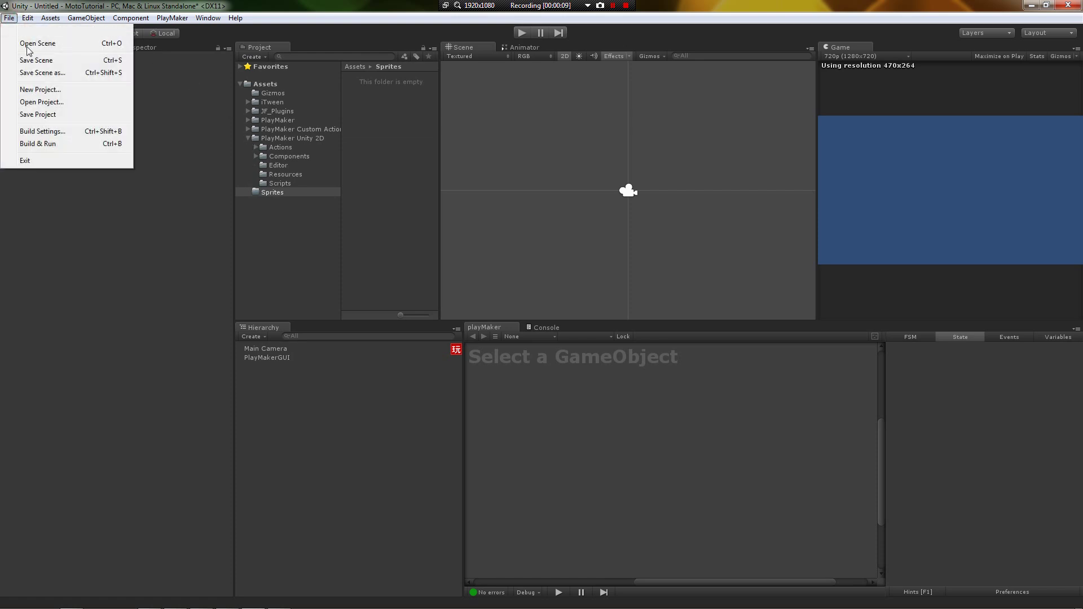
pyautogui.click(46, 89)
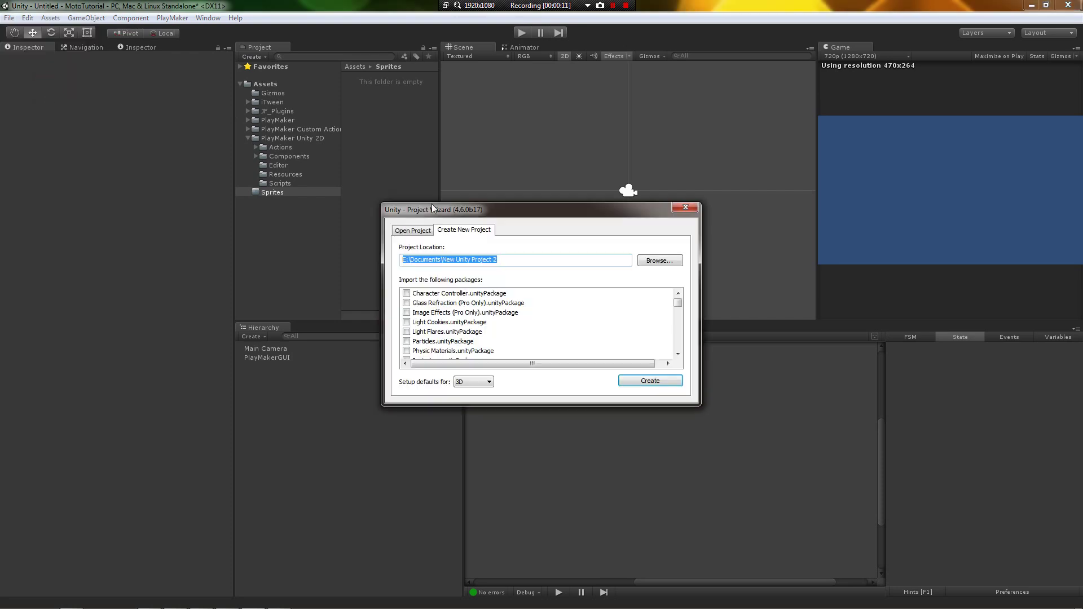
pyautogui.click(500, 260)
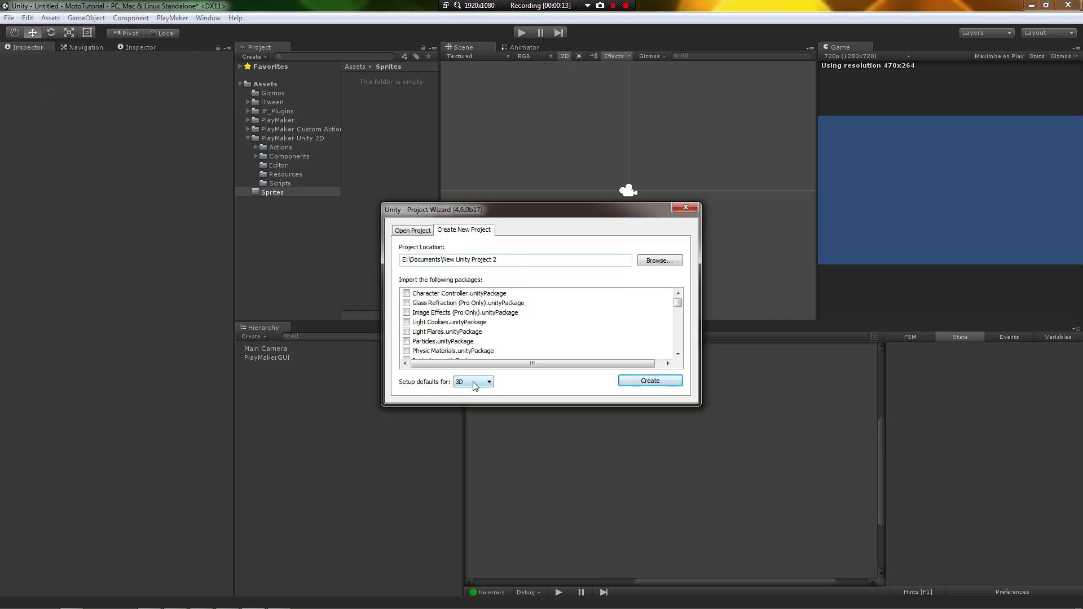
pyautogui.click(474, 382)
pyautogui.click(466, 399)
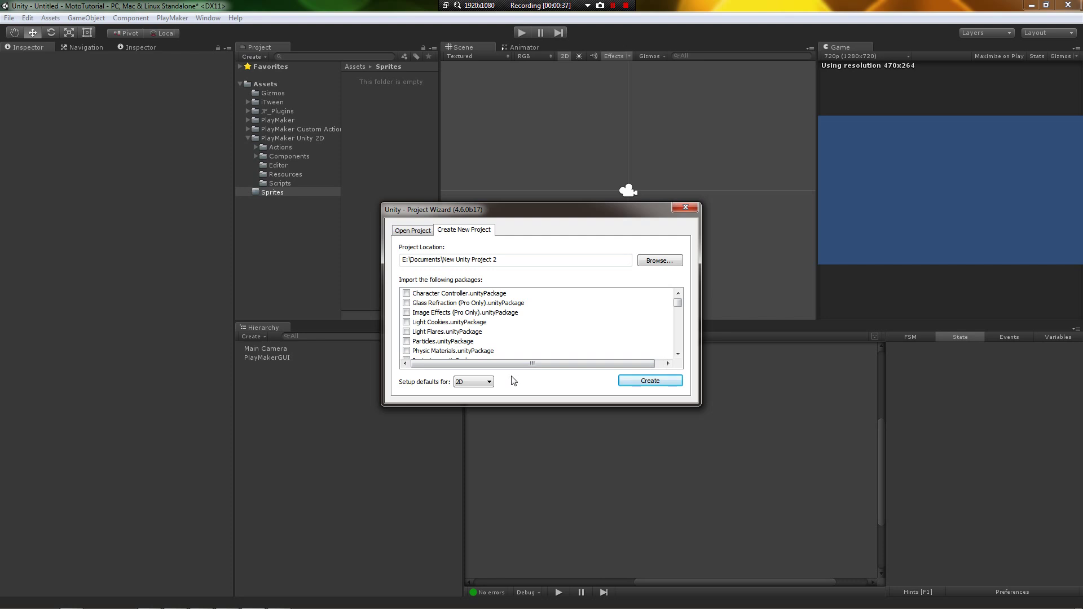
pyautogui.click(477, 382)
pyautogui.click(475, 399)
pyautogui.press('Escape')
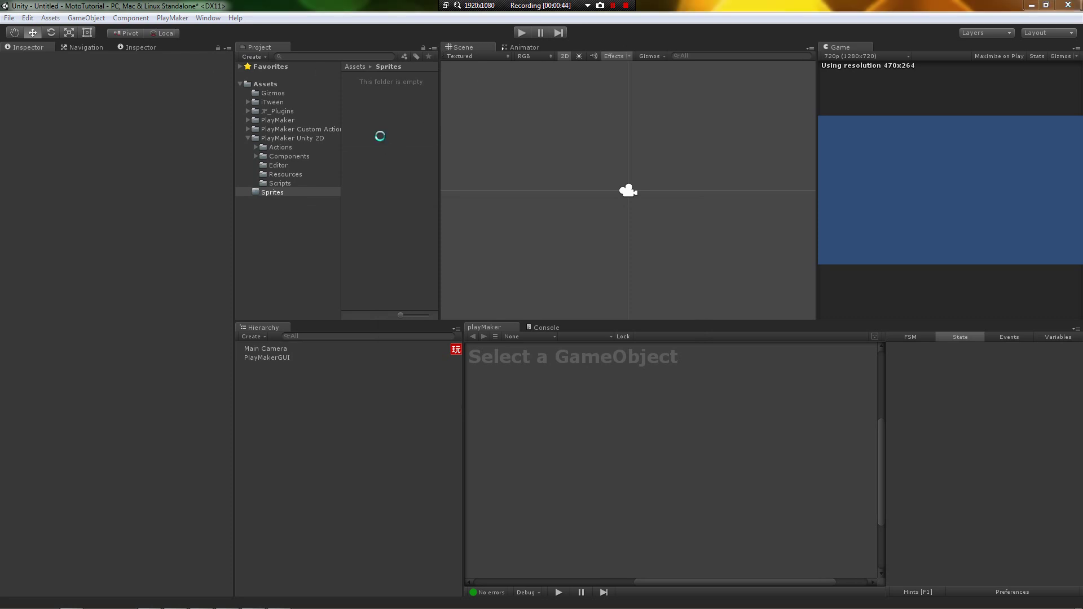
# - Select the bike texture and review its Sprite Mode options, leaving it on Single for now
pyautogui.click(368, 78)
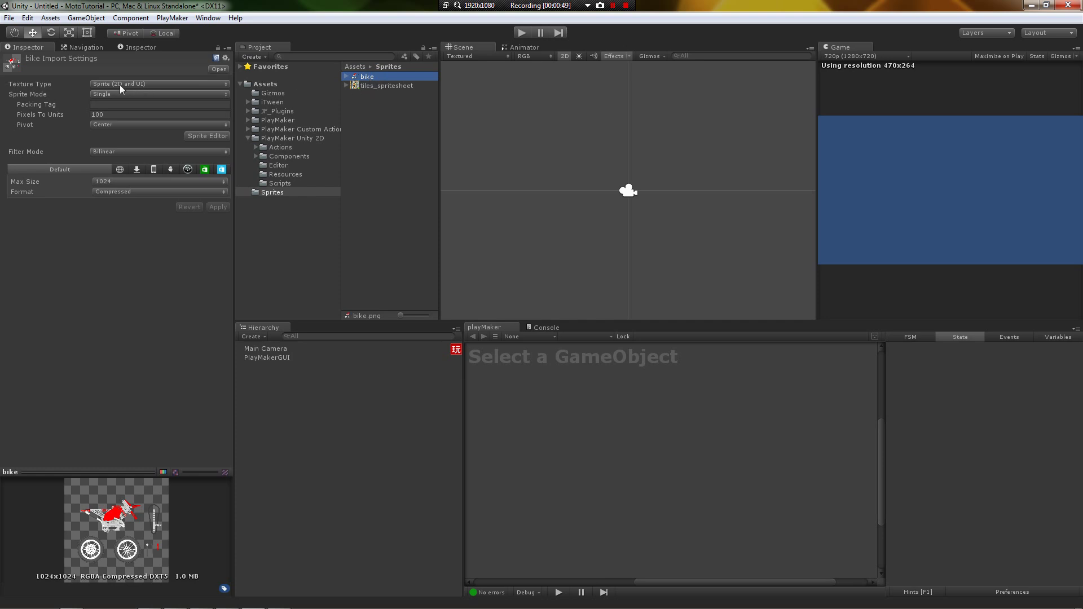
pyautogui.click(378, 86)
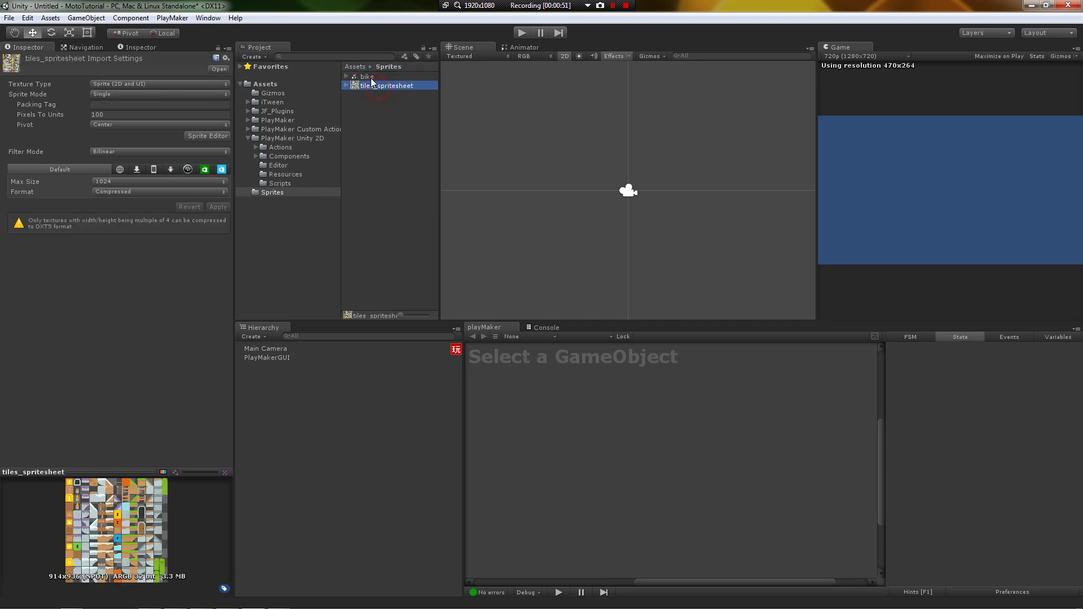
pyautogui.click(368, 77)
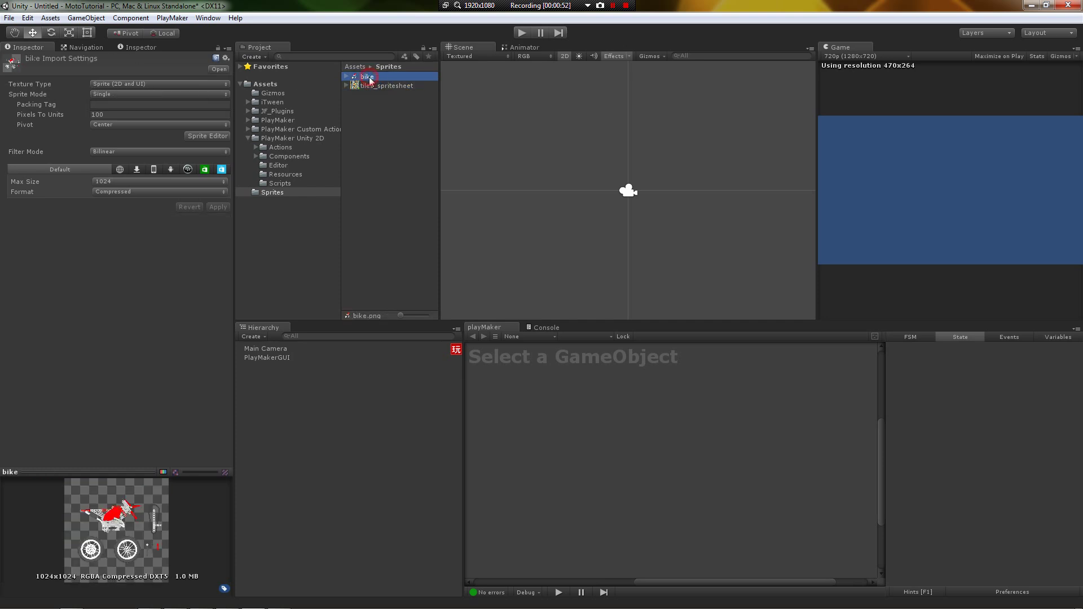
pyautogui.click(113, 96)
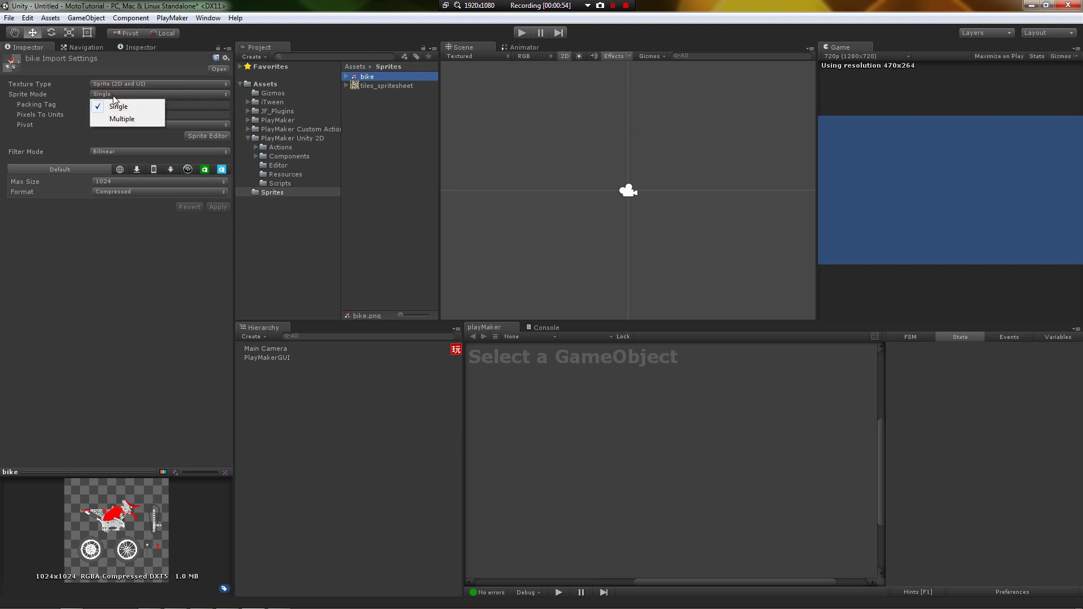
pyautogui.click(76, 95)
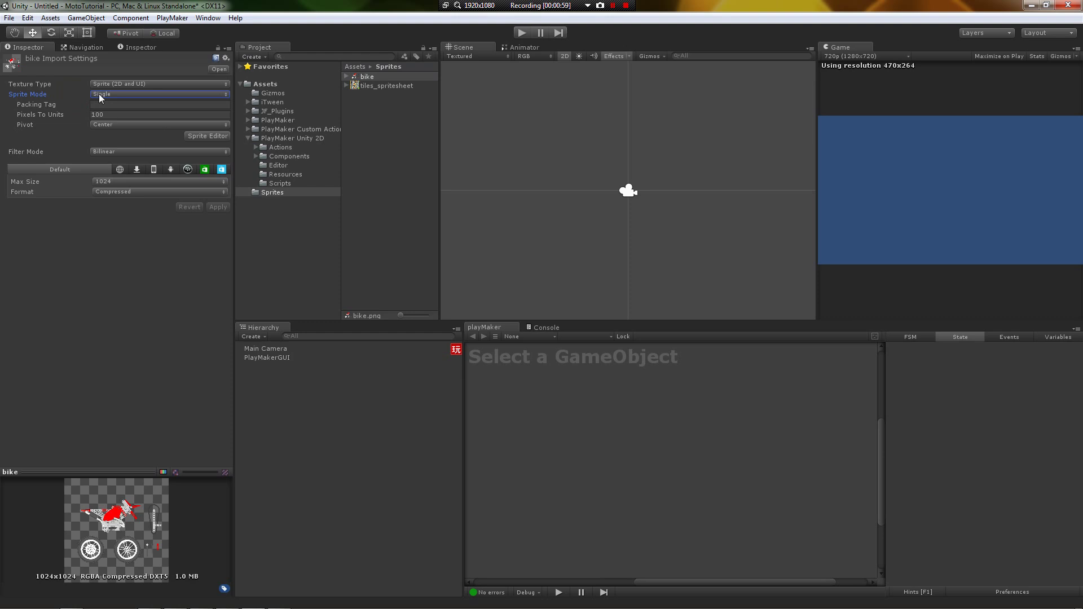
pyautogui.click(100, 94)
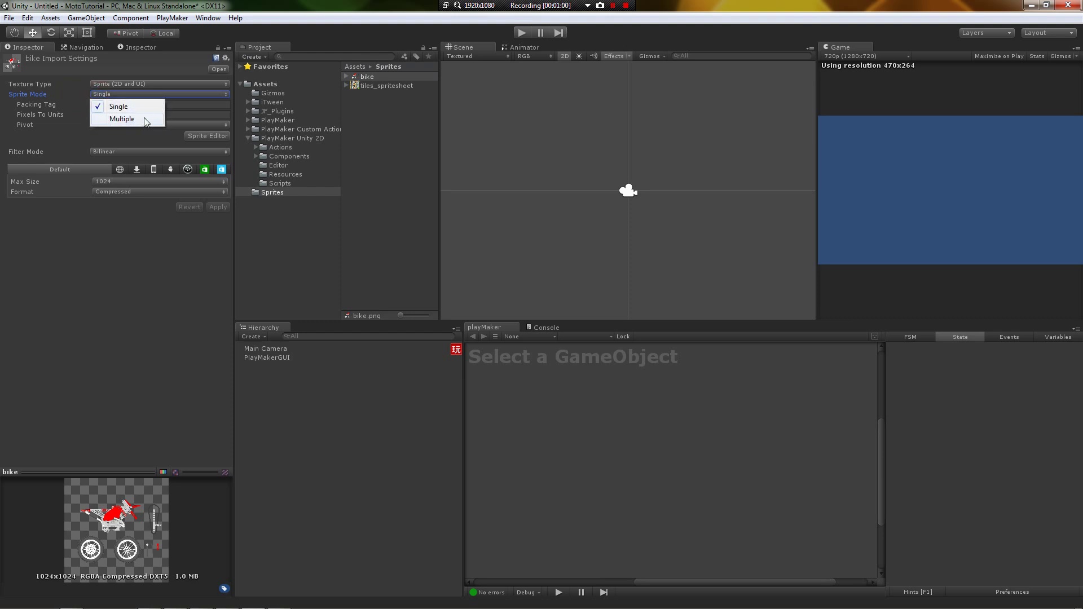
pyautogui.click(61, 92)
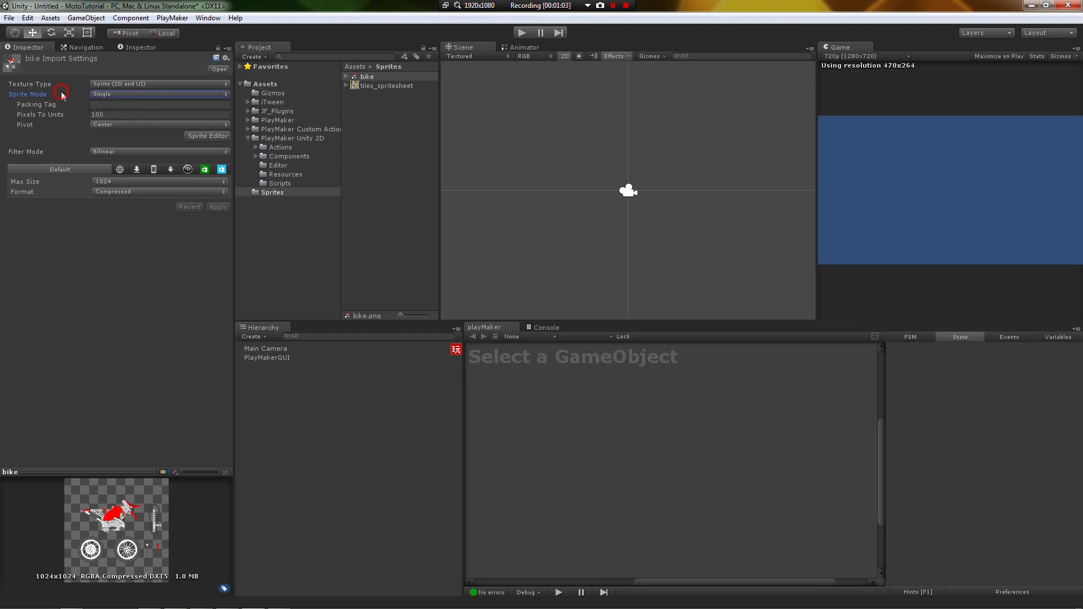
# - Switch the bike texture's Sprite Mode to Multiple
pyautogui.click(78, 97)
pyautogui.click(116, 94)
pyautogui.click(113, 119)
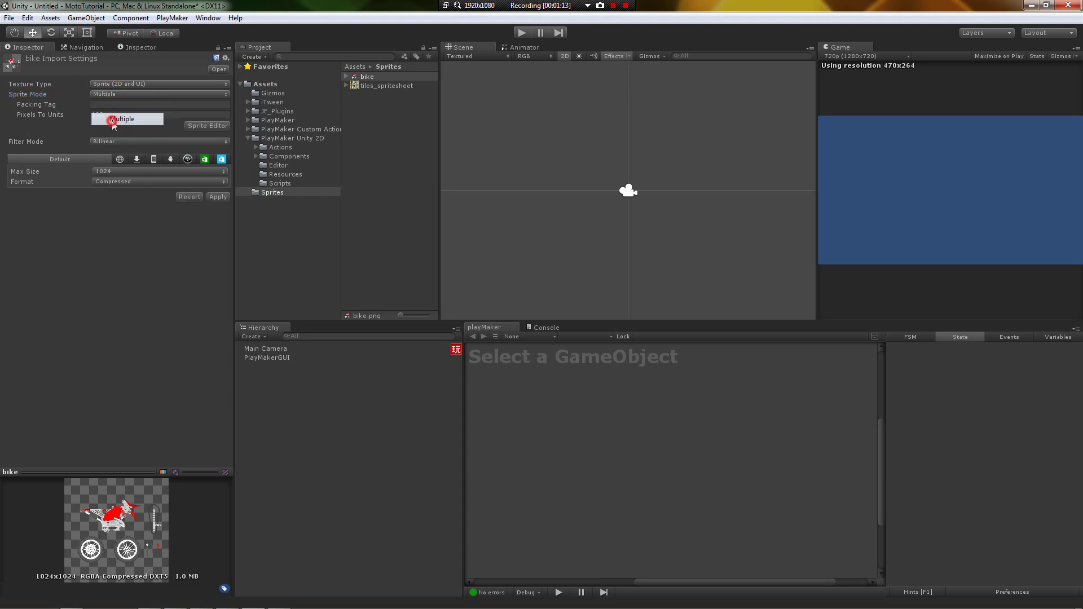
pyautogui.click(63, 98)
pyautogui.click(66, 104)
pyautogui.click(81, 98)
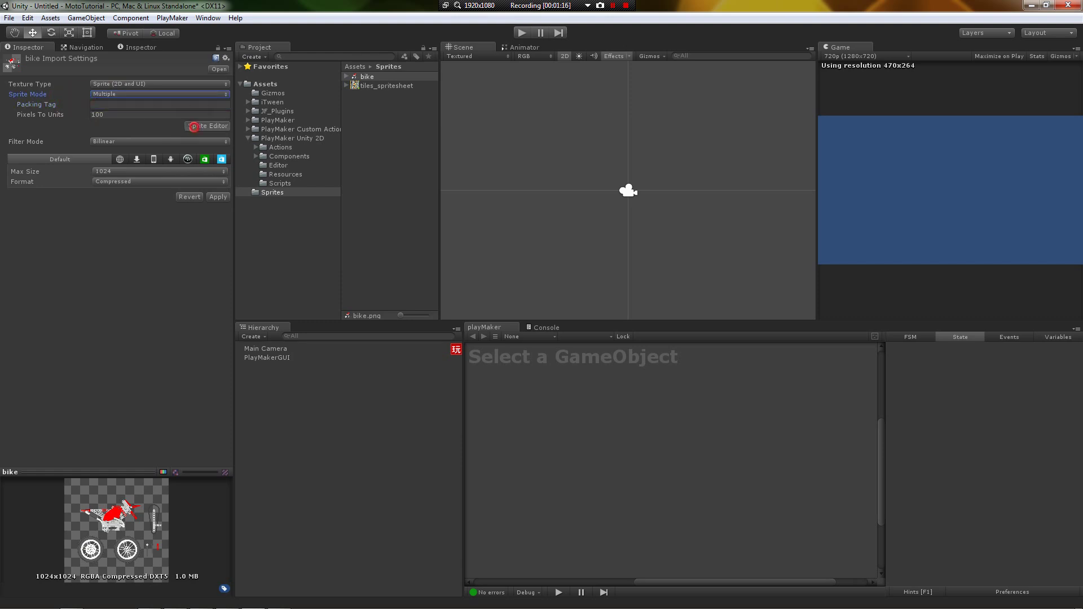
# - Draw sprite regions for the bike body, both wheels, small grey and red parts, and arm, then apply
pyautogui.click(194, 127)
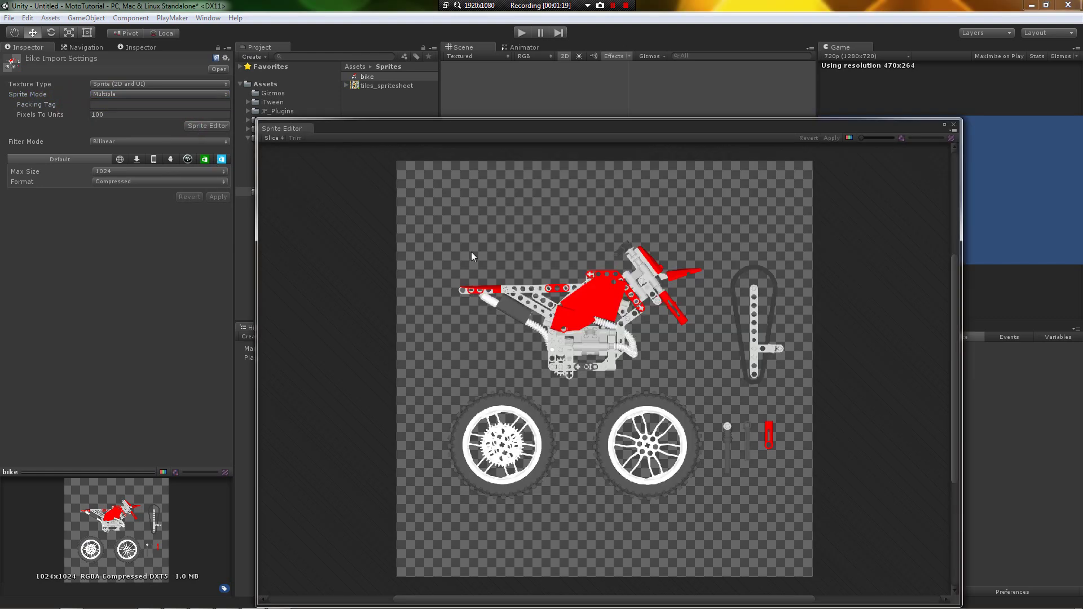
pyautogui.moveTo(451, 224); pyautogui.dragTo(705, 382)
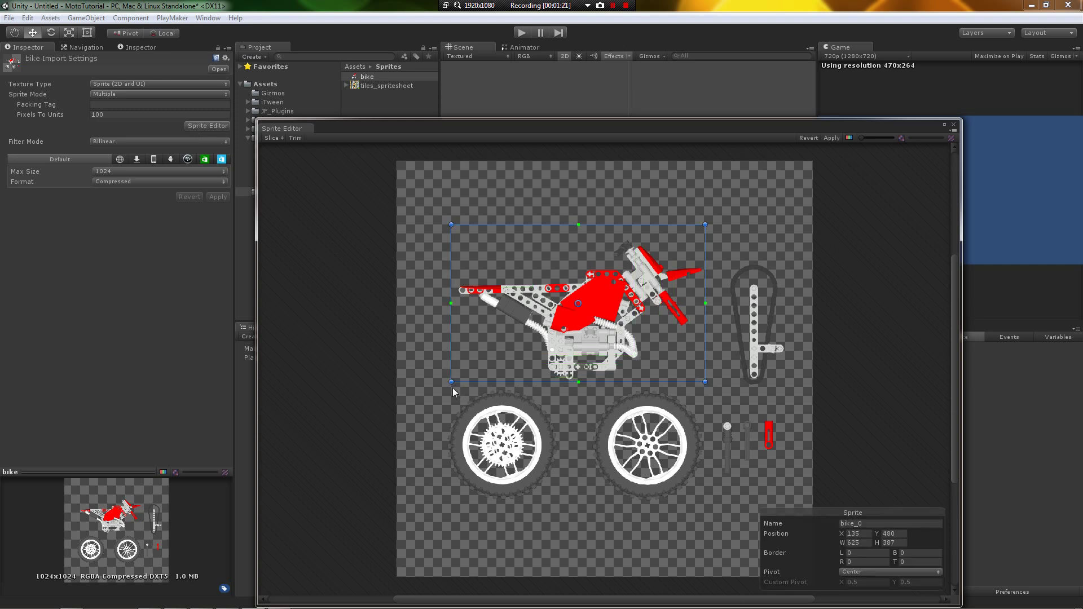
pyautogui.moveTo(447, 386); pyautogui.dragTo(559, 497)
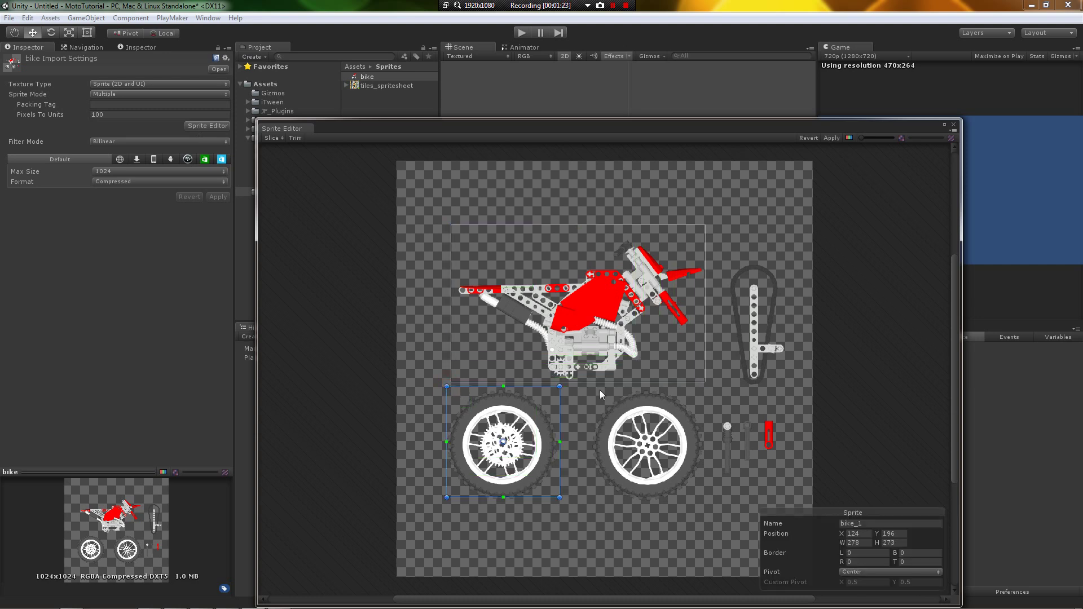
pyautogui.moveTo(599, 390); pyautogui.dragTo(704, 499)
pyautogui.moveTo(716, 417); pyautogui.dragTo(759, 469)
pyautogui.moveTo(762, 414); pyautogui.dragTo(778, 452)
pyautogui.moveTo(726, 253); pyautogui.dragTo(790, 394)
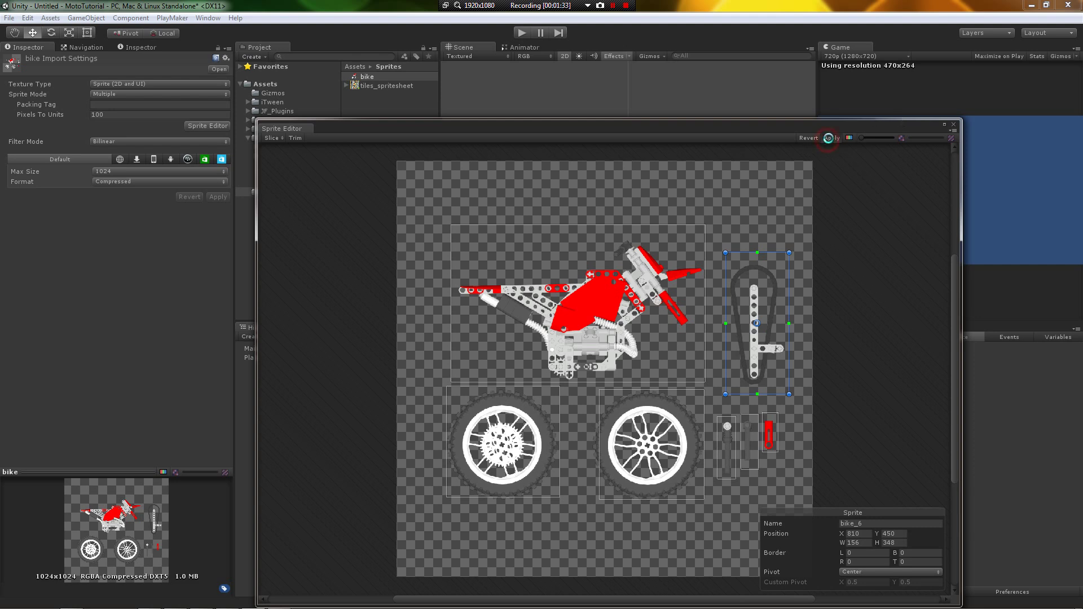
pyautogui.click(833, 138)
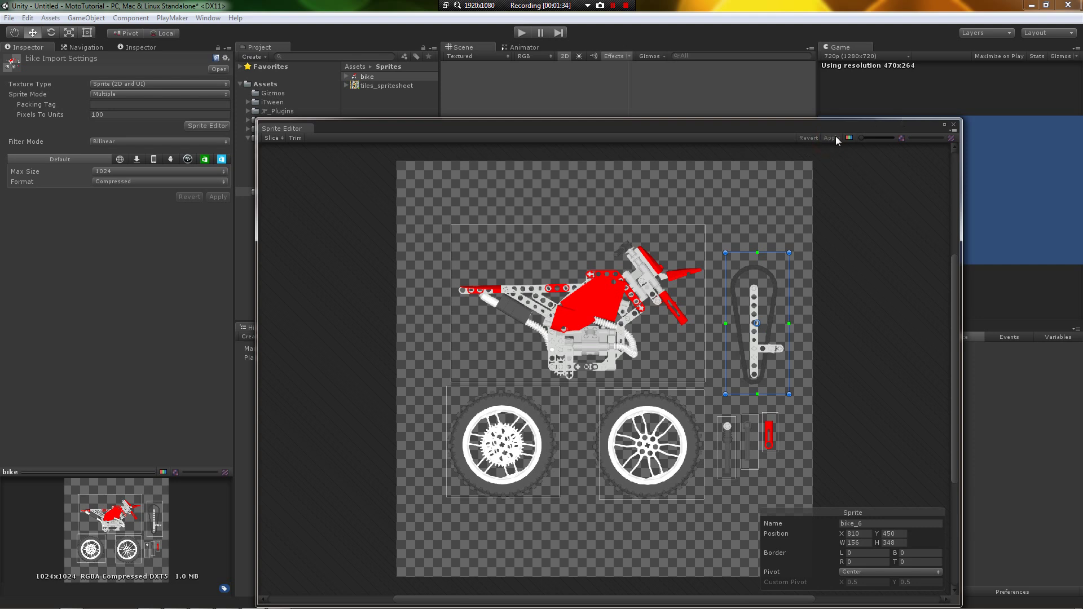
# - Expand the bike texture and shrink the Sprite Editor so the bike_0 sprite list shows
pyautogui.click(346, 77)
pyautogui.moveTo(397, 119); pyautogui.dragTo(398, 226)
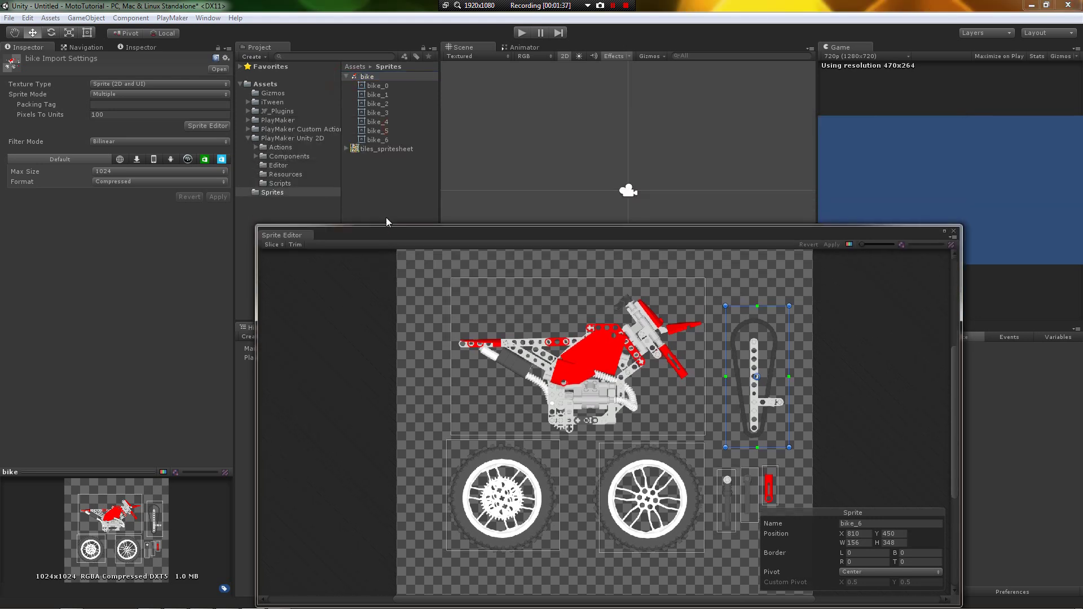
pyautogui.click(374, 86)
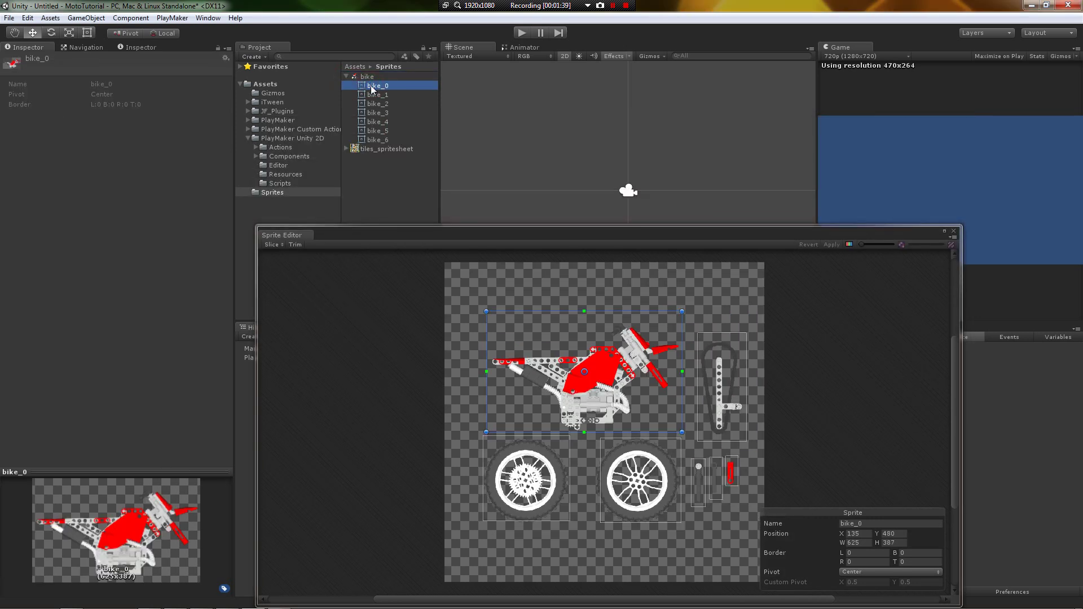
# - Step through sprites bike_0 to bike_6, checking each slice including both wheels
pyautogui.press('Left')
pyautogui.press('Down')
pyautogui.press('Down')
pyautogui.press('Down')
pyautogui.press('Down')
pyautogui.press('Down')
pyautogui.press('Down')
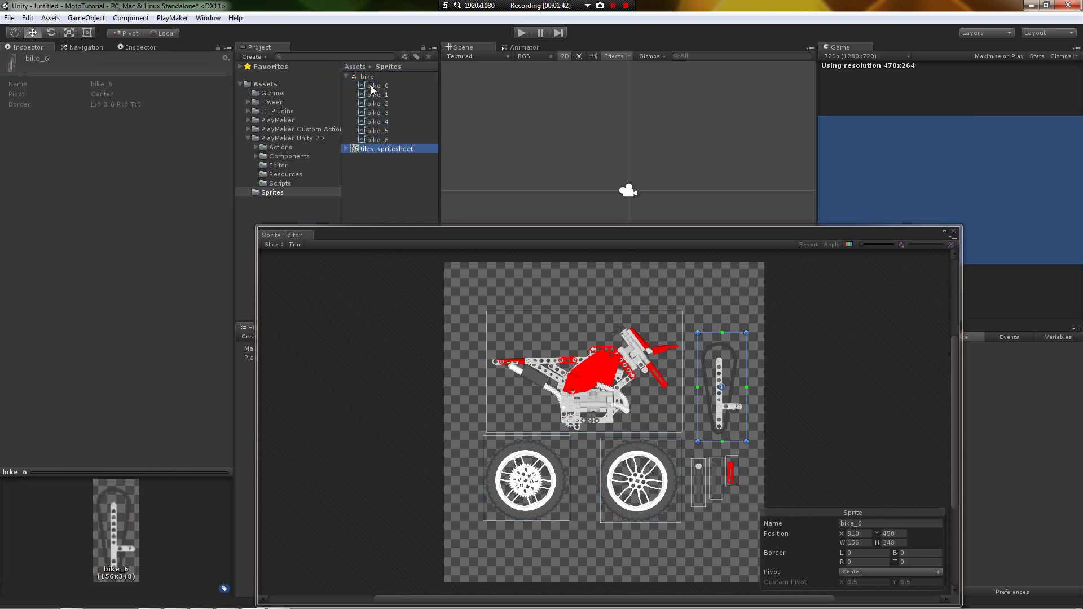
pyautogui.press('Down')
pyautogui.press('Down')
pyautogui.press('Up')
pyautogui.press('Up')
pyautogui.press('Up')
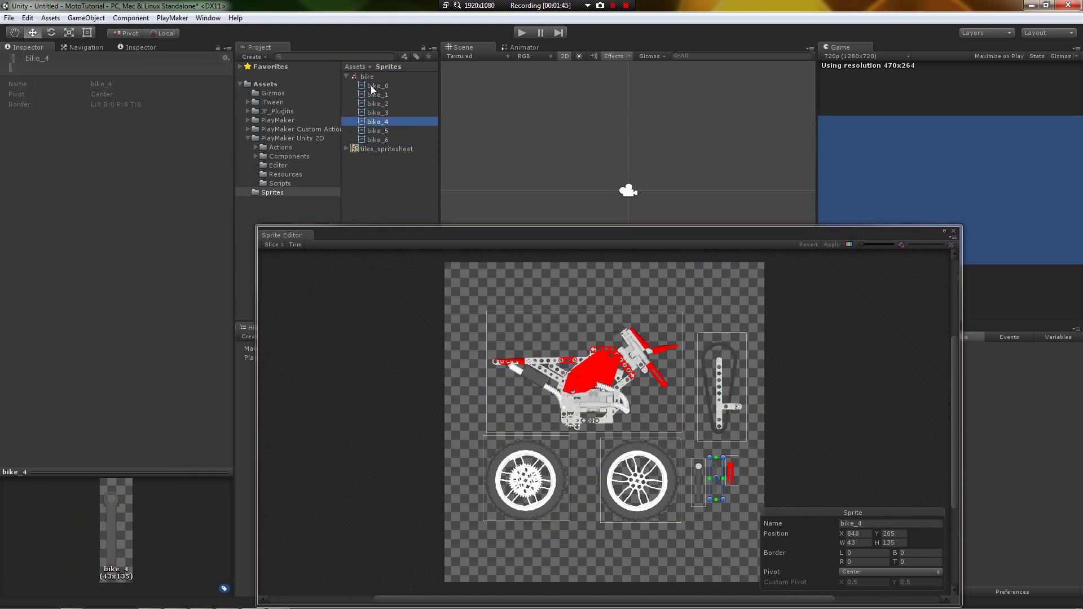
pyautogui.press('Down')
pyautogui.press('Up')
pyautogui.press('Up')
pyautogui.press('Up')
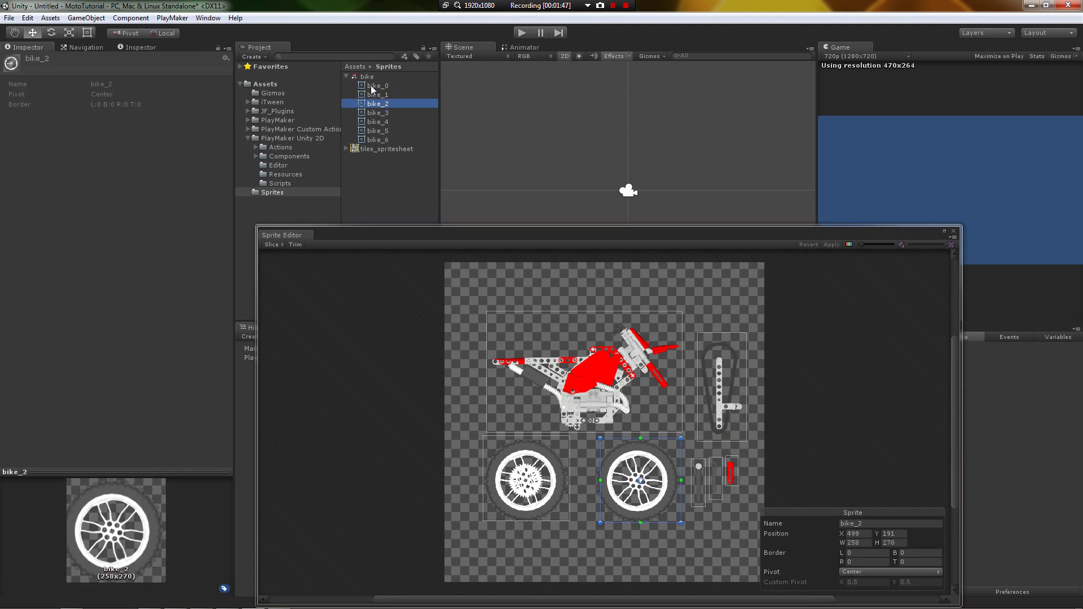
pyautogui.press('Up')
pyautogui.press('Up')
pyautogui.press('Down')
pyautogui.press('Down')
pyautogui.press('Up')
pyautogui.press('Down')
pyautogui.press('Up')
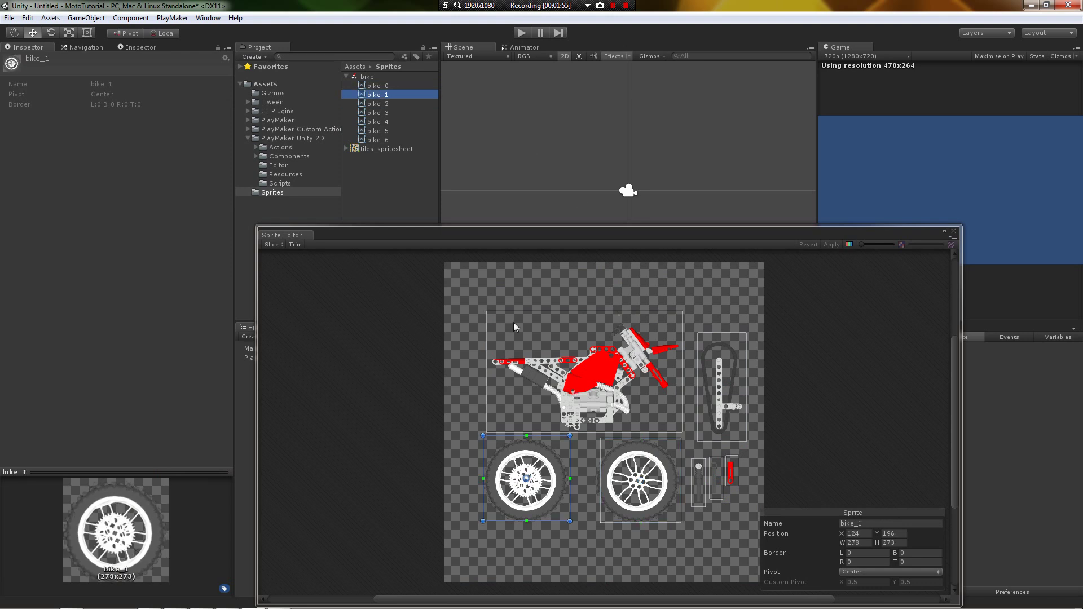
pyautogui.click(623, 242)
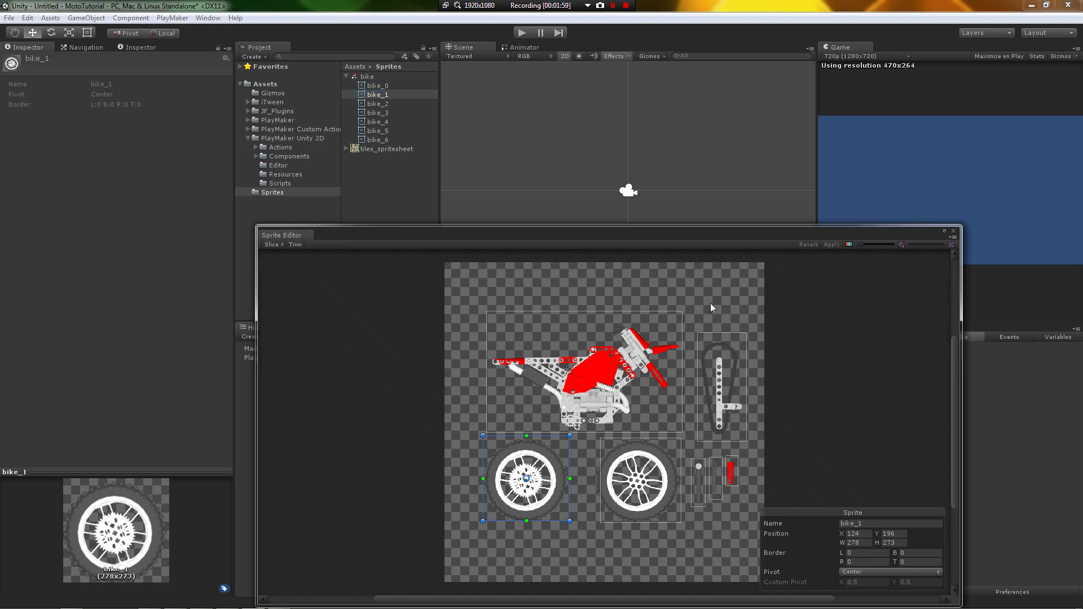
# - Auto-slice the bike sheet using Automatic type and the Delete Existing method
pyautogui.click(273, 244)
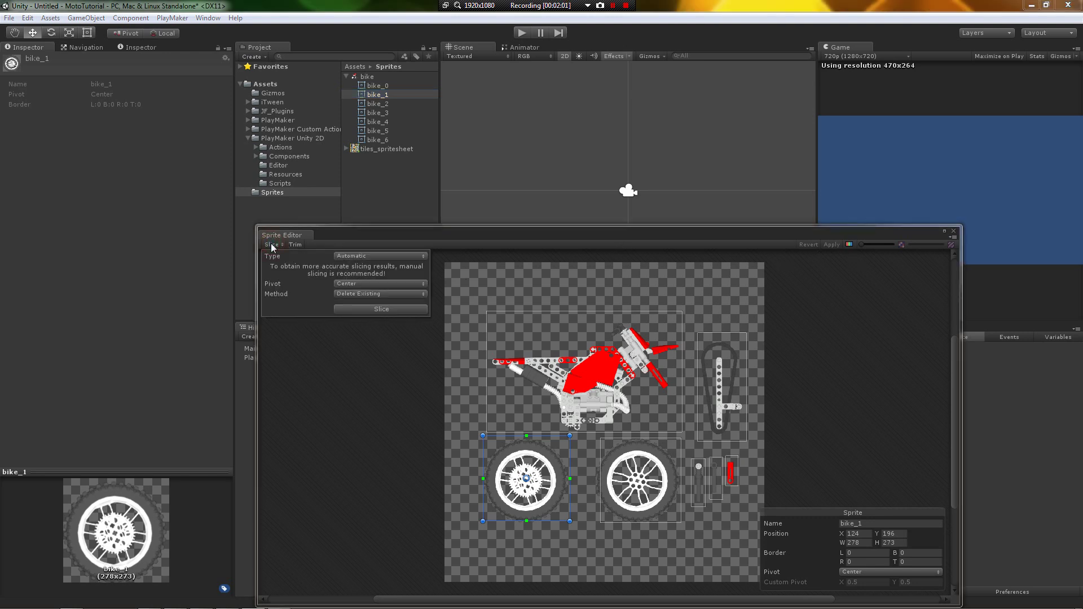
pyautogui.click(374, 258)
pyautogui.click(377, 269)
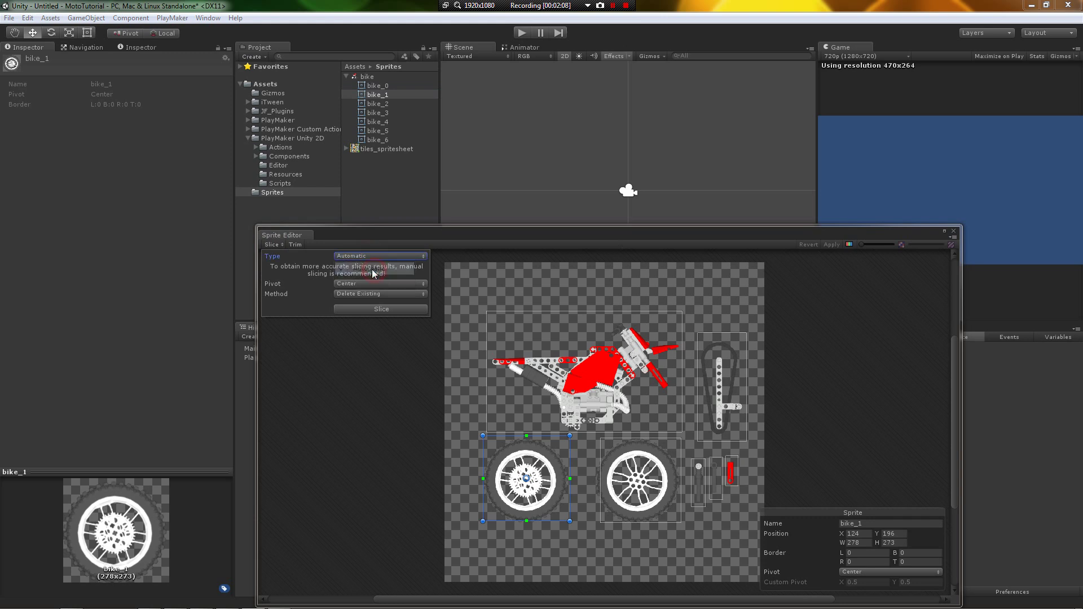
pyautogui.click(362, 310)
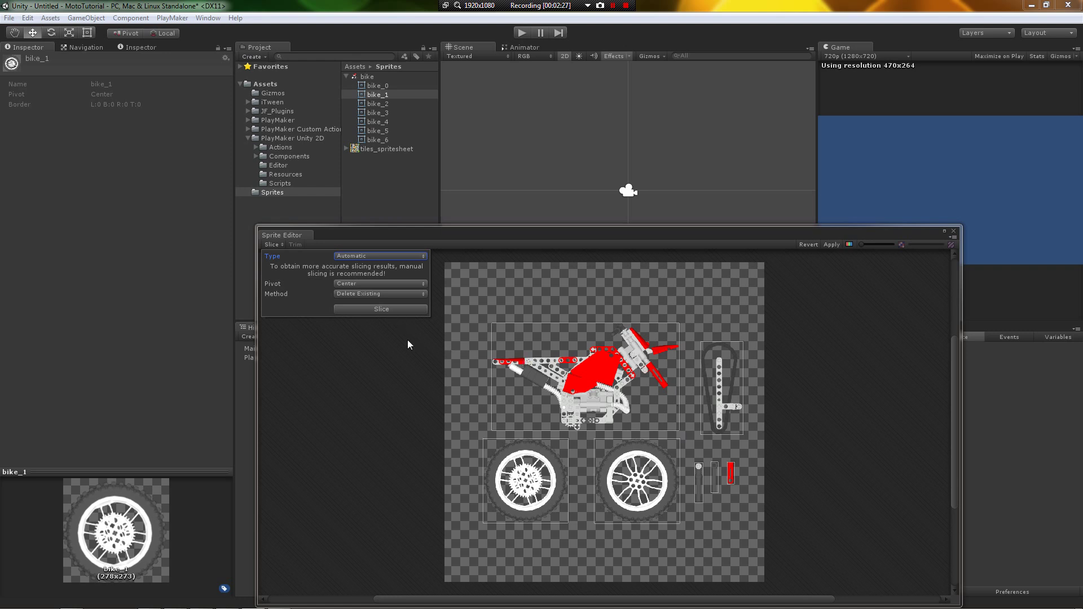
pyautogui.click(485, 362)
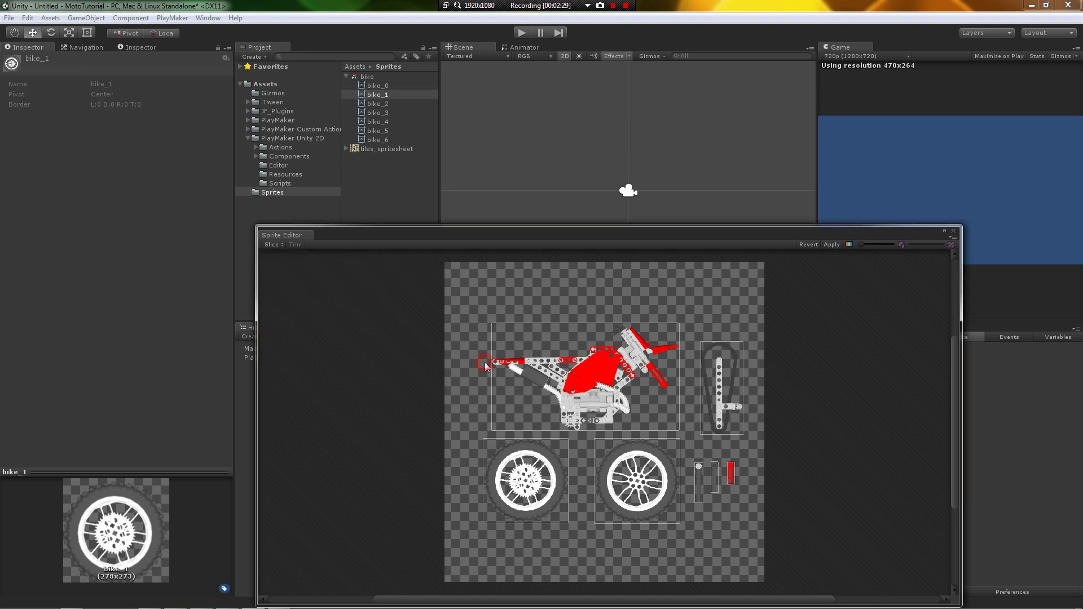
pyautogui.scroll(10, 456, 334)
pyautogui.scroll(6, 404, 341)
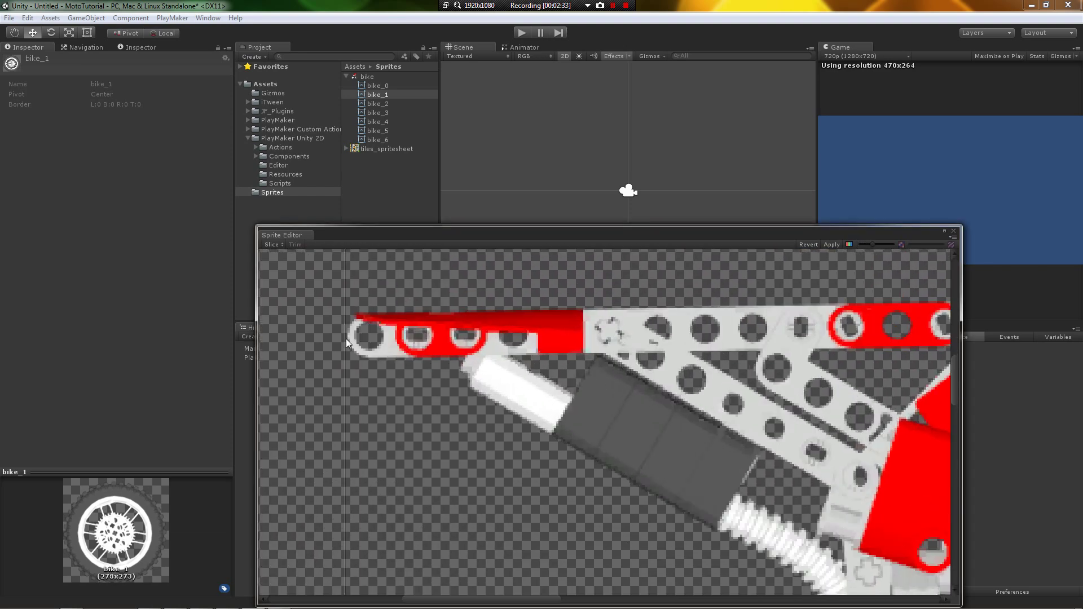
pyautogui.scroll(-5, 347, 338)
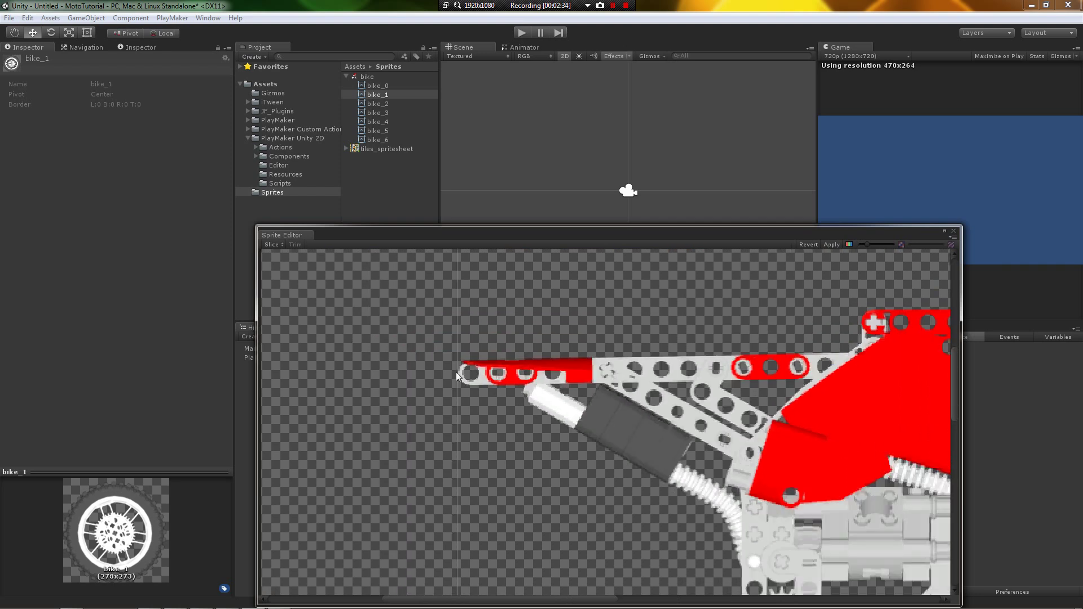
pyautogui.scroll(3, 457, 374)
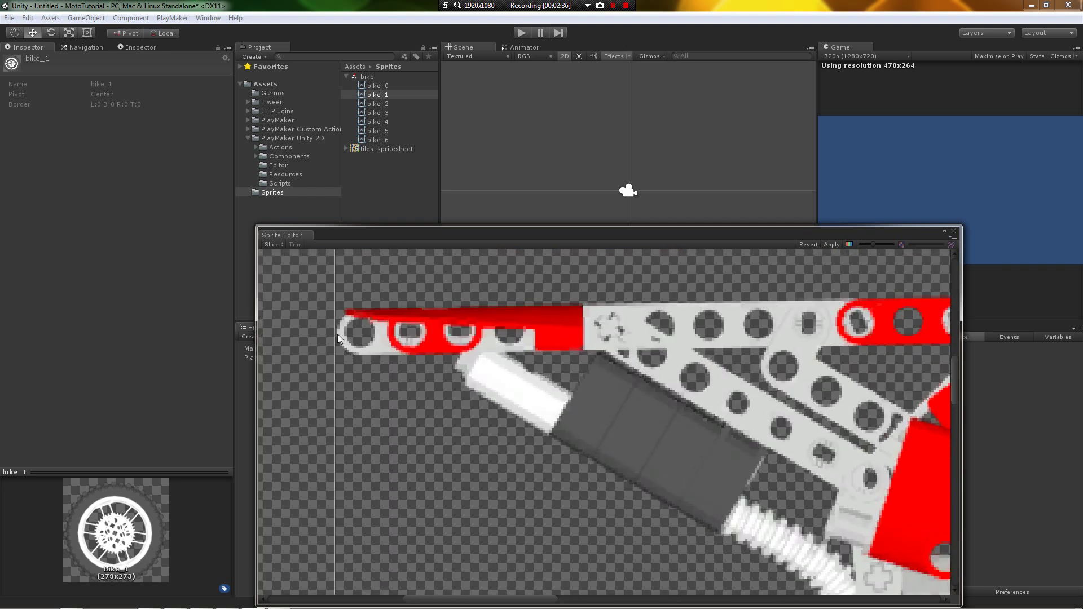
pyautogui.scroll(5, 333, 333)
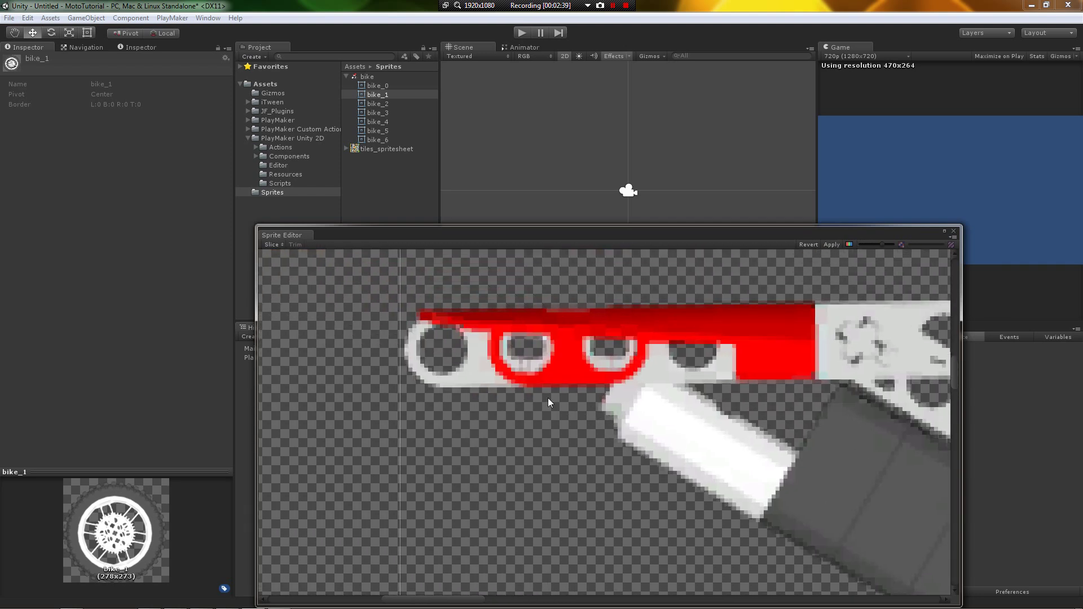
pyautogui.scroll(-6, 405, 361)
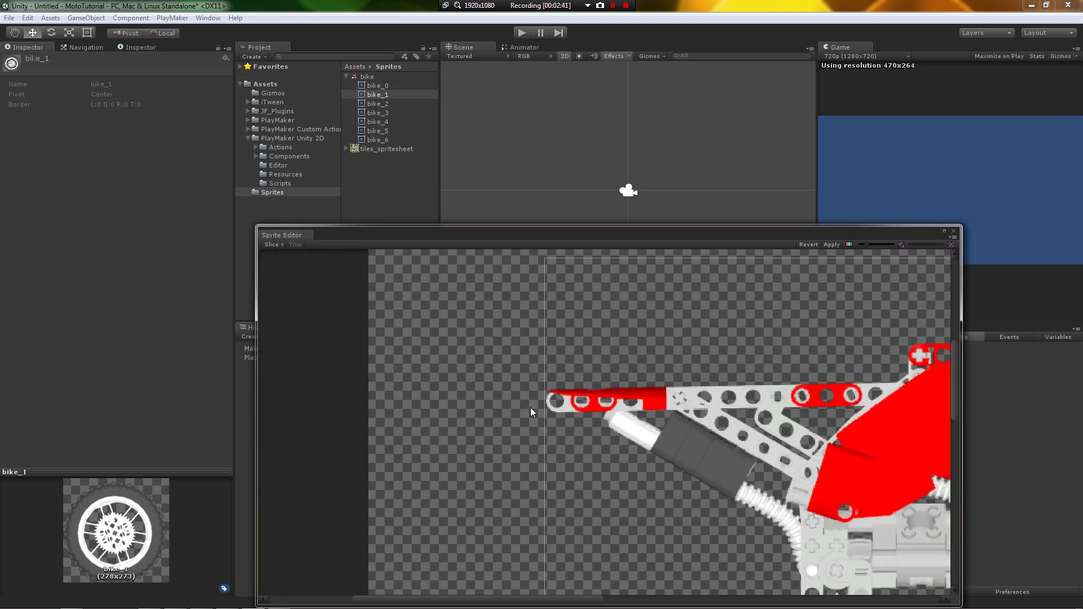
pyautogui.scroll(-1, 645, 444)
pyautogui.scroll(3, 733, 407)
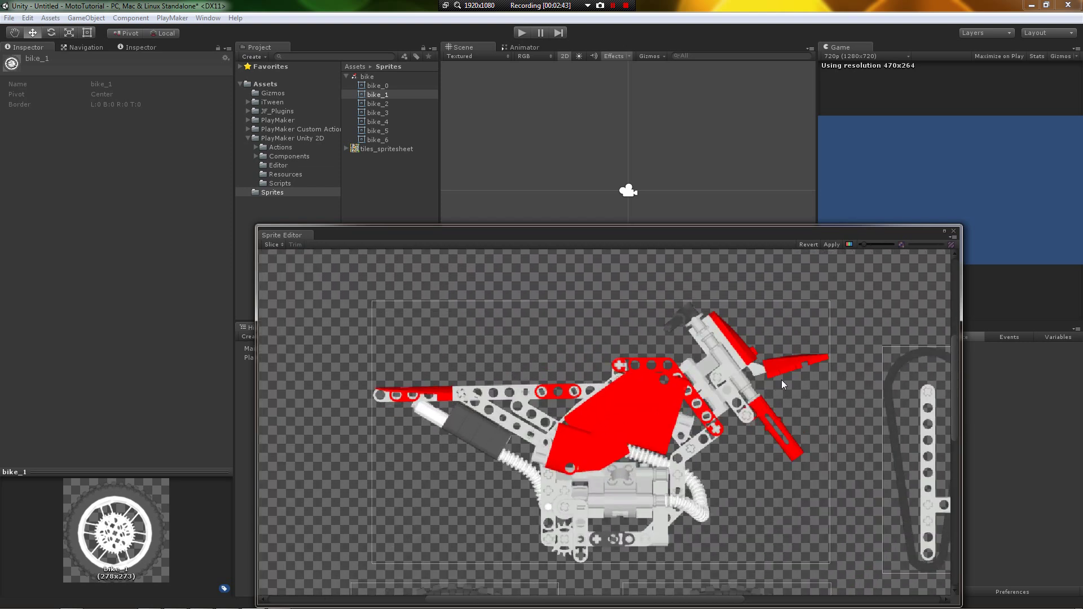
pyautogui.scroll(-1, 780, 380)
pyautogui.scroll(-5, 787, 391)
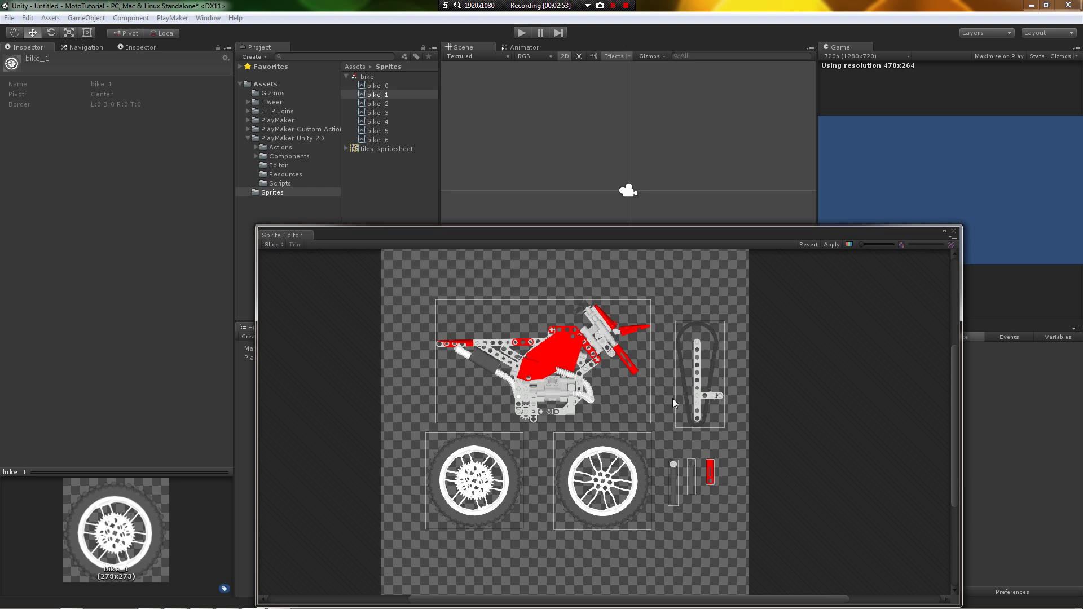
# - Add a crank-arm region, shrink the bike body slice to 408×307, and draw a new bike_9 region
pyautogui.moveTo(672, 394); pyautogui.dragTo(733, 402)
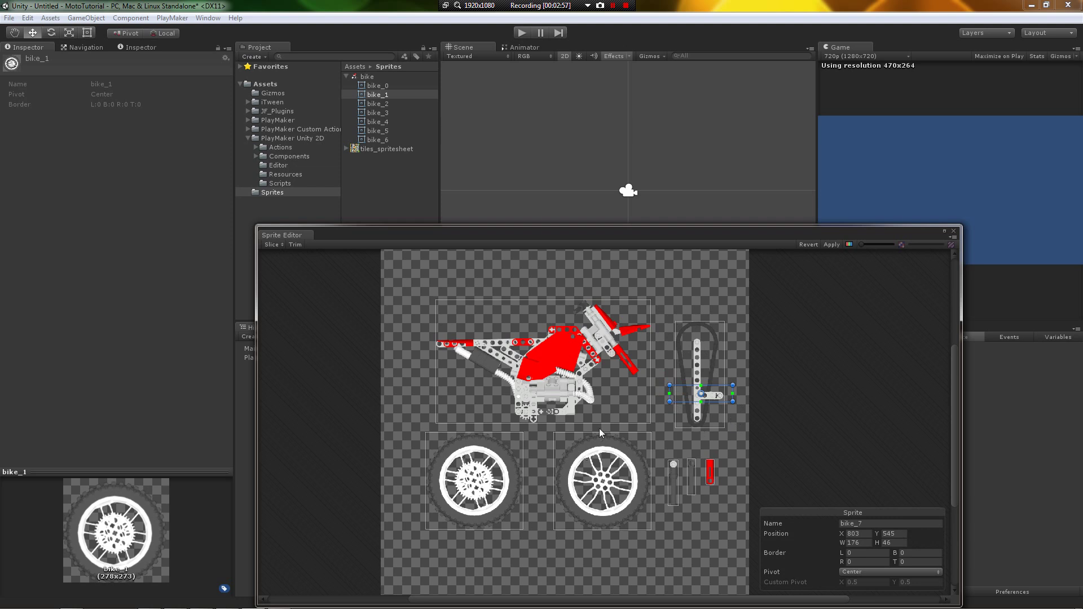
pyautogui.click(513, 326)
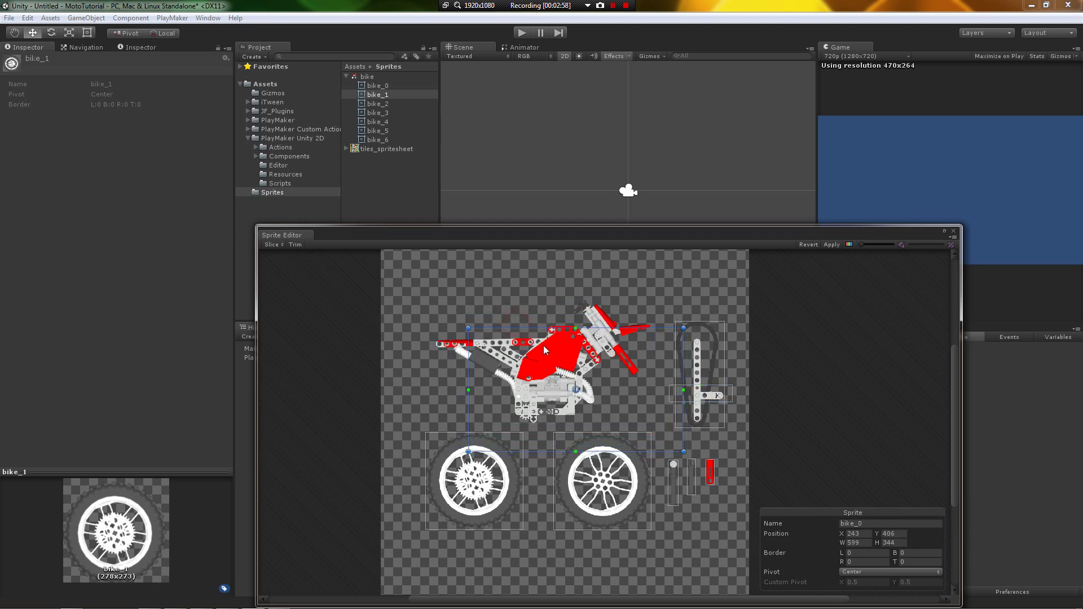
pyautogui.moveTo(519, 322); pyautogui.dragTo(511, 322)
pyautogui.moveTo(527, 281); pyautogui.dragTo(629, 364)
pyautogui.click(531, 320)
pyautogui.moveTo(650, 304); pyautogui.dragTo(555, 321)
pyautogui.moveTo(650, 425); pyautogui.dragTo(557, 371)
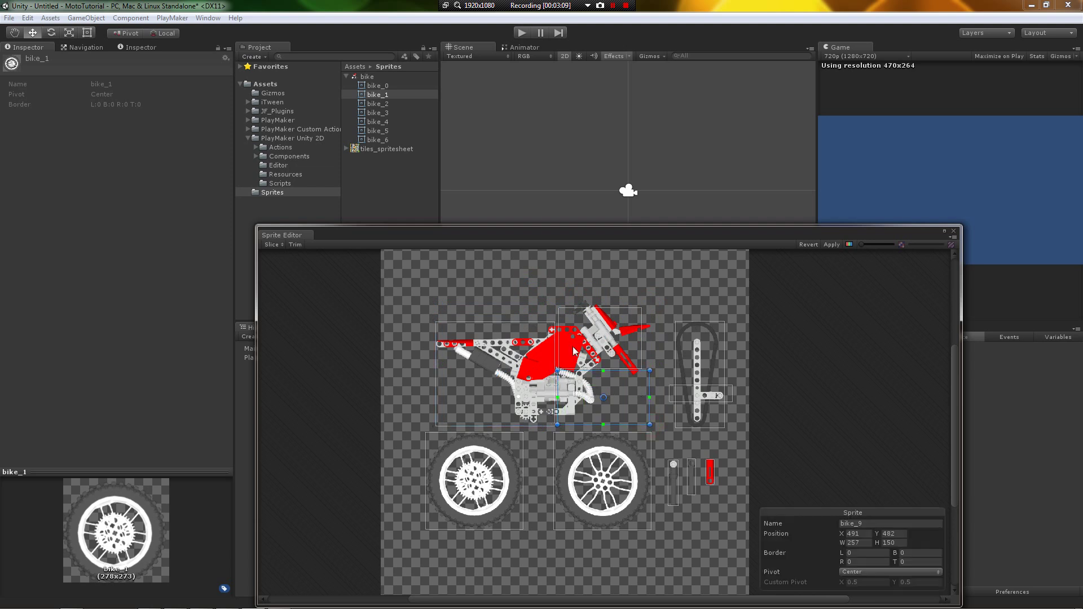
# - Re-slice the bike sheet automatically and nudge the body sprite's pivot
pyautogui.click(270, 244)
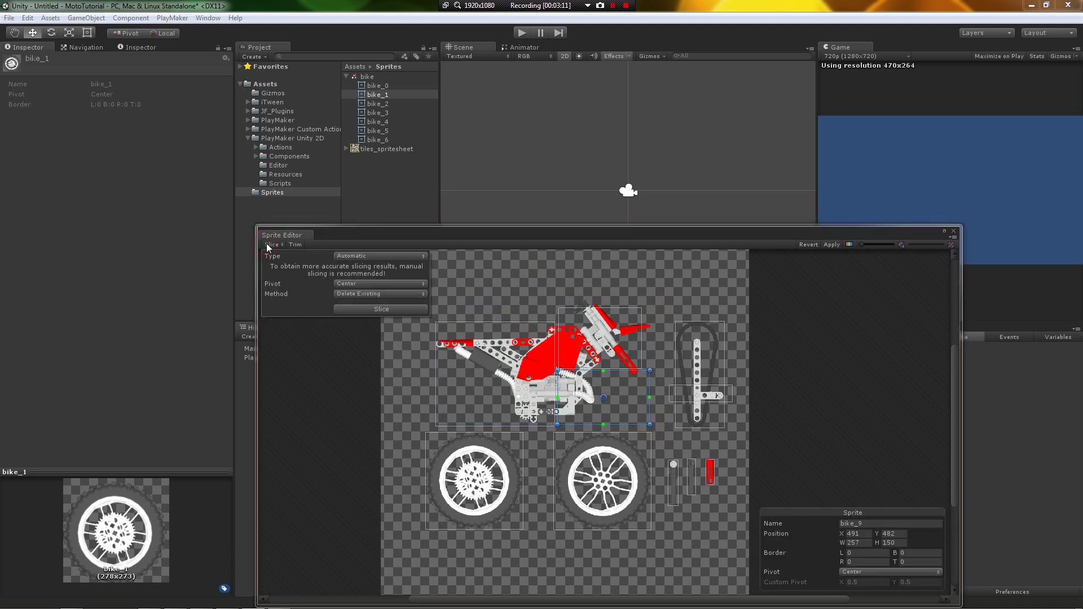
pyautogui.click(359, 309)
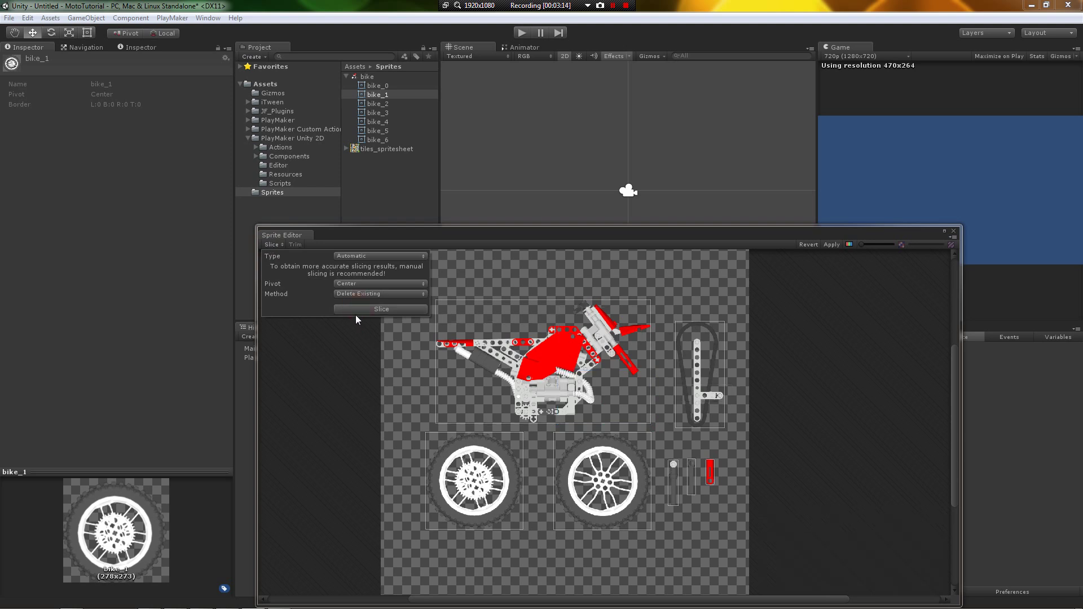
pyautogui.click(378, 284)
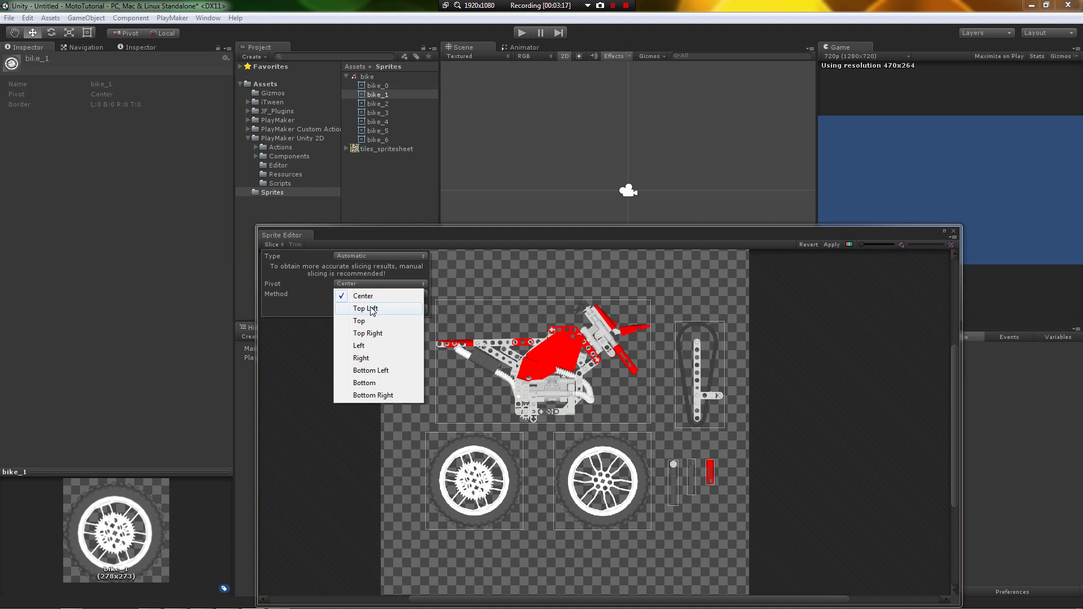
pyautogui.click(525, 337)
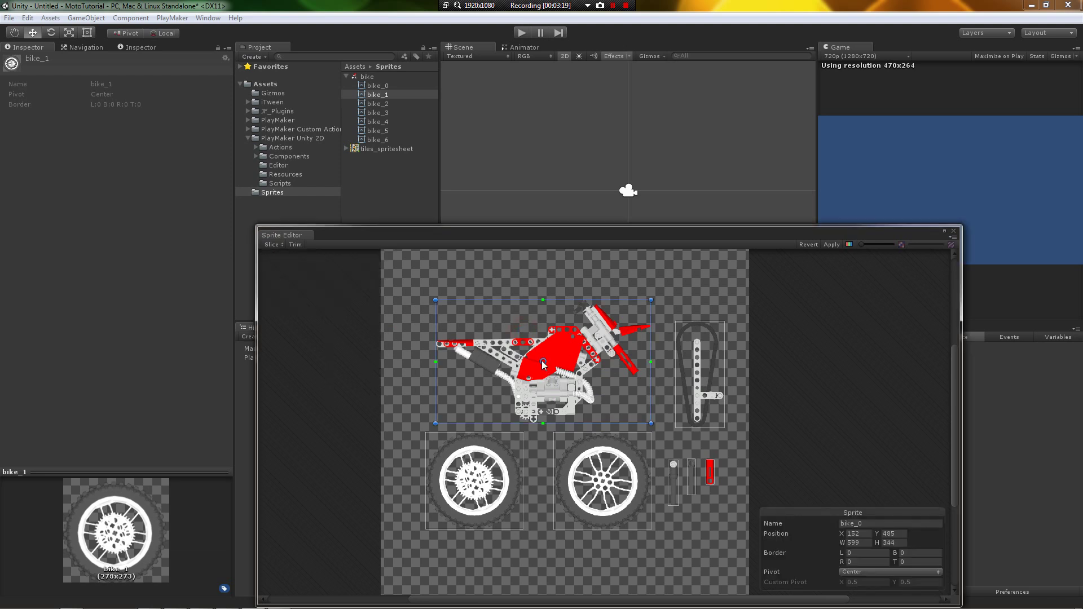
pyautogui.moveTo(543, 365)
pyautogui.mouseDown()
pyautogui.moveTo(506, 348)
pyautogui.moveTo(543, 299)
pyautogui.moveTo(436, 368)
pyautogui.moveTo(436, 300)
pyautogui.moveTo(544, 365)
pyautogui.mouseUp()
# - Re-slice the bike sheet automatically with the pivot set to Top
pyautogui.click(274, 245)
pyautogui.click(368, 284)
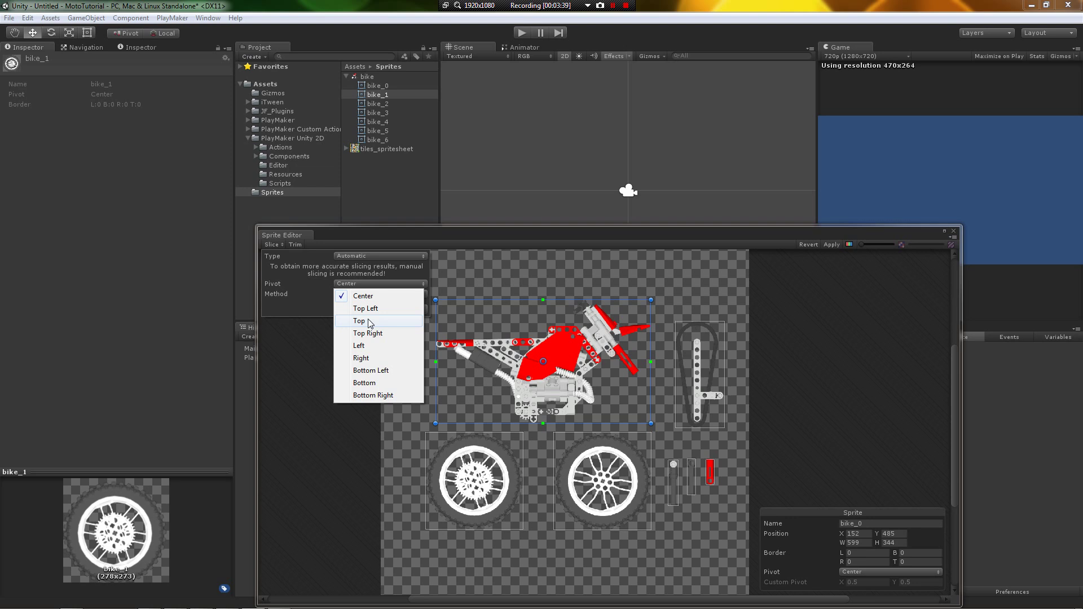
pyautogui.click(371, 322)
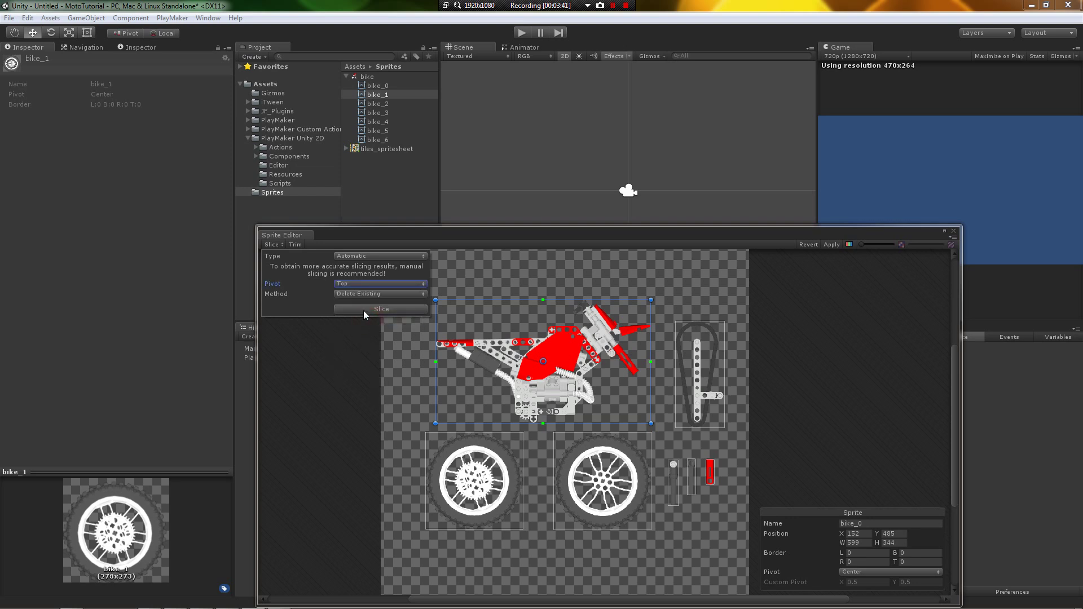
pyautogui.click(364, 311)
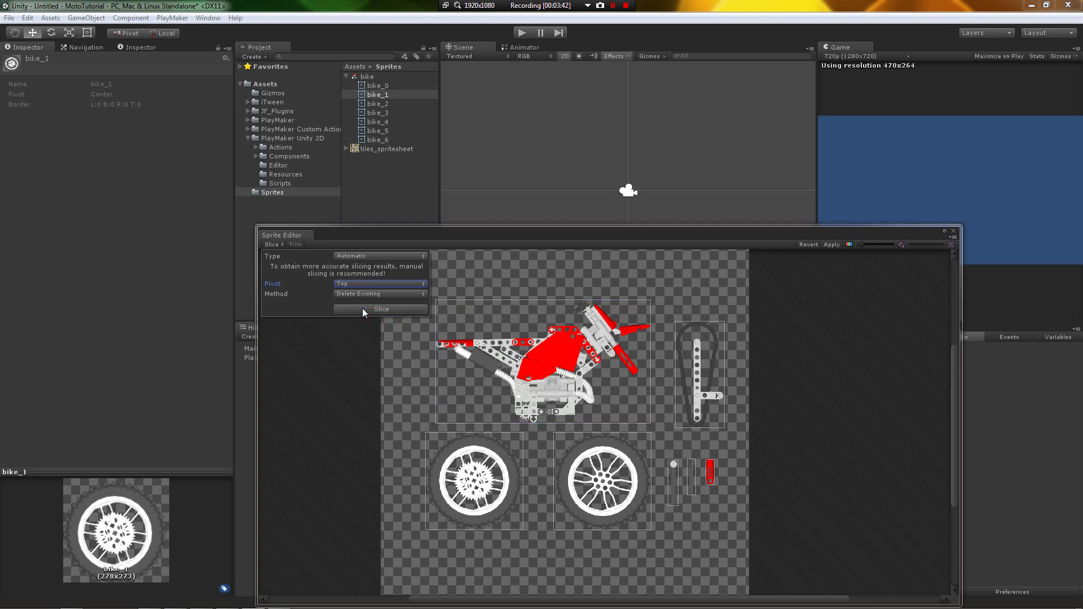
# - Inspect the pivots of the body, chain, small parts and both wheel sprites
pyautogui.click(541, 354)
pyautogui.click(704, 369)
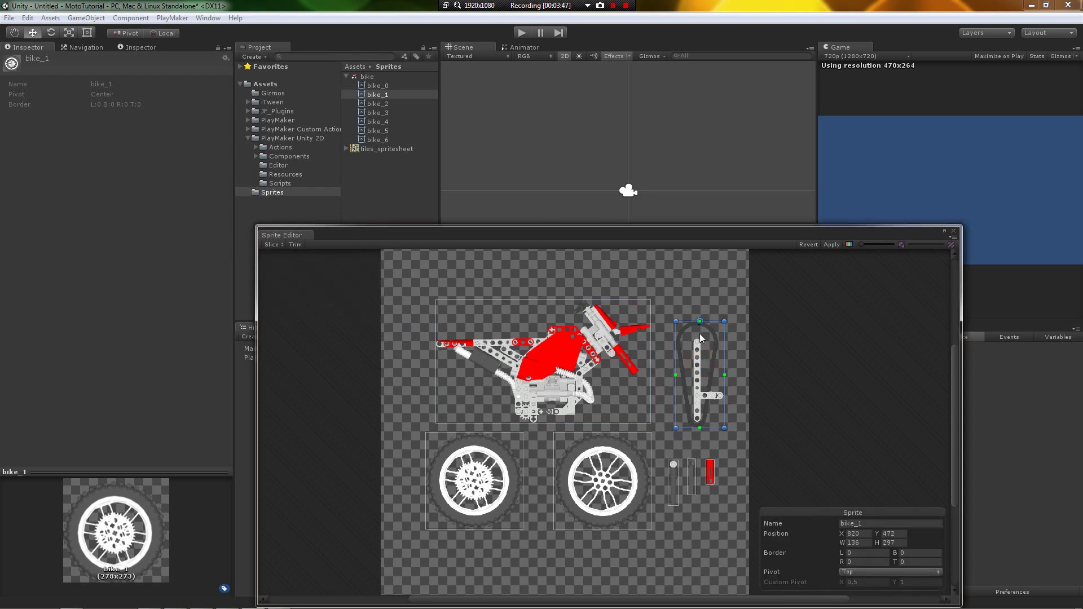
pyautogui.click(693, 484)
pyautogui.click(677, 484)
pyautogui.click(607, 477)
pyautogui.click(484, 470)
pyautogui.click(411, 358)
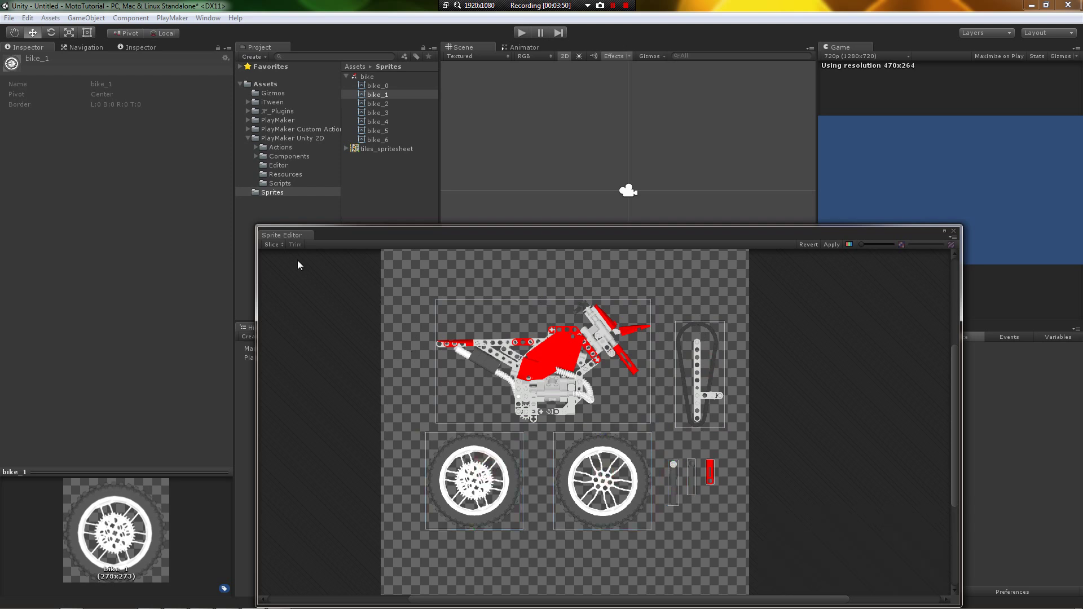
# - Re-slice the bike sheet with Center pivots and apply the slicing
pyautogui.click(272, 246)
pyautogui.click(360, 285)
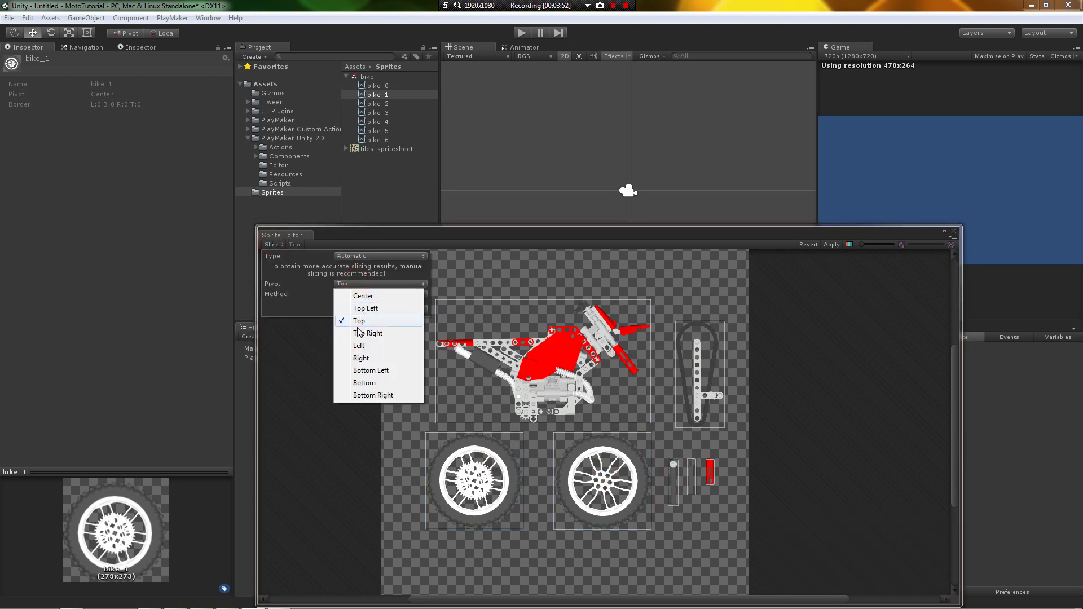
pyautogui.click(363, 295)
pyautogui.click(389, 310)
pyautogui.click(498, 351)
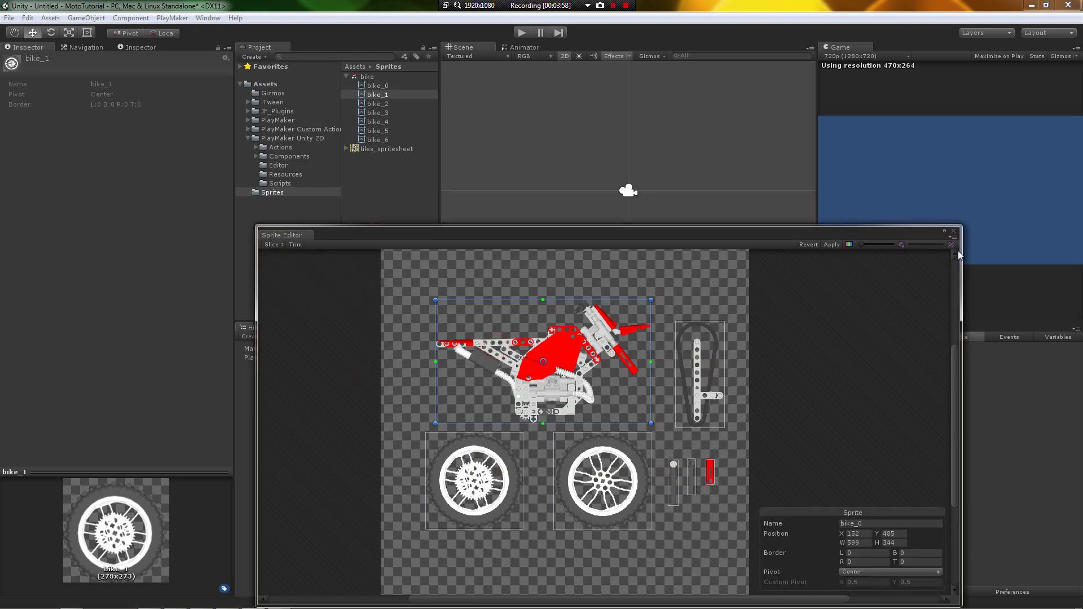
pyautogui.click(828, 244)
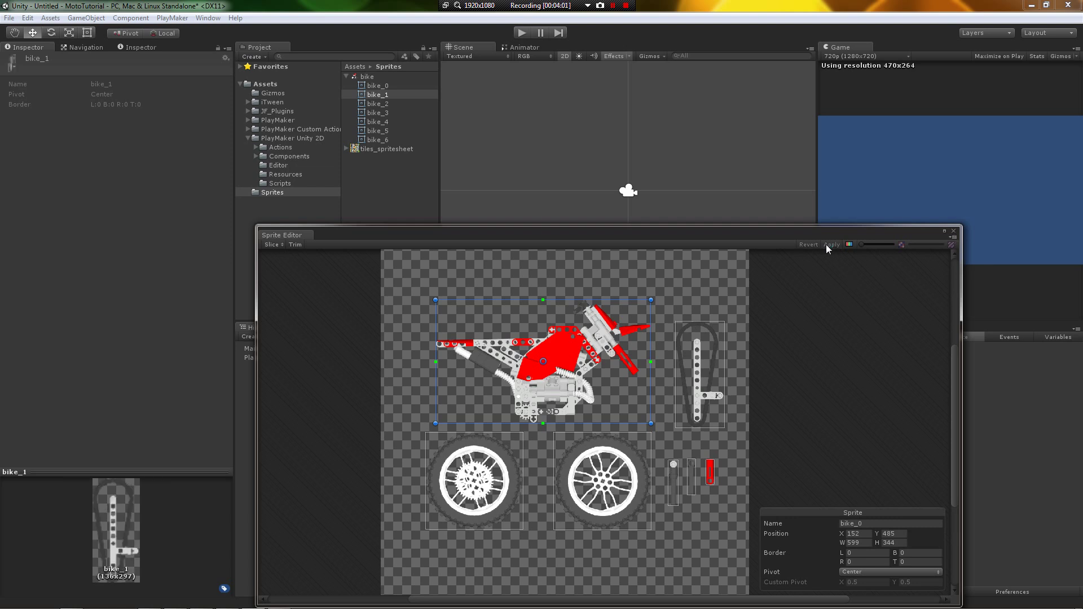
# - Review sprites bike_1 to bike_6, close the Sprite Editor, and select tiles_spritesheet
pyautogui.click(375, 95)
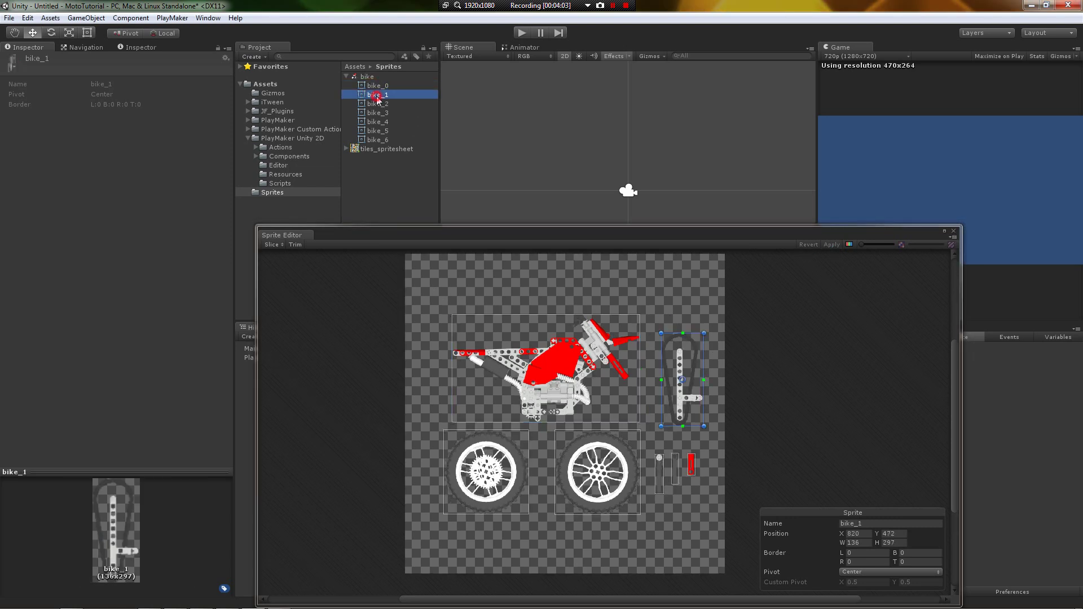
pyautogui.click(383, 105)
pyautogui.click(384, 112)
pyautogui.click(388, 122)
pyautogui.click(389, 141)
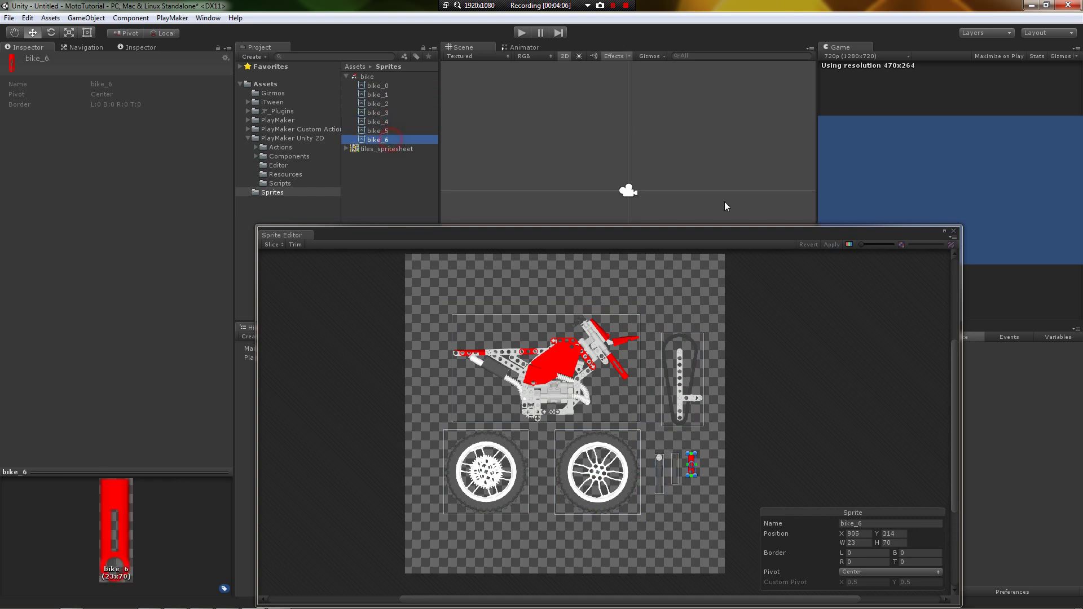
pyautogui.click(954, 231)
pyautogui.click(395, 149)
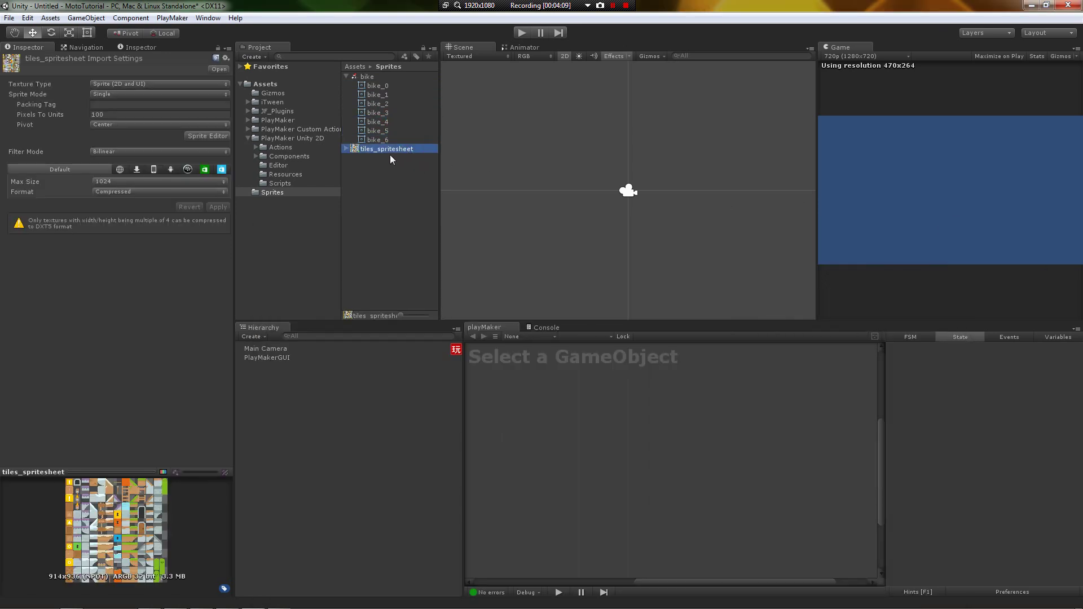
# - Set tiles_spritesheet to Multiple, auto-slice it into 70×70 tiles, apply, and list its sprites
pyautogui.click(120, 95)
pyautogui.click(119, 119)
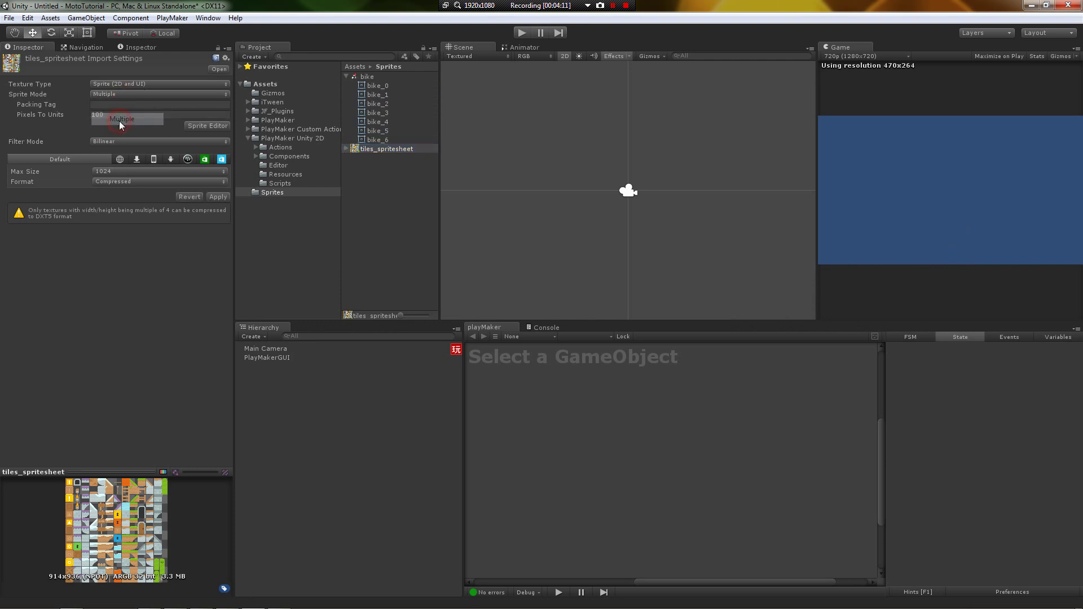
pyautogui.click(214, 127)
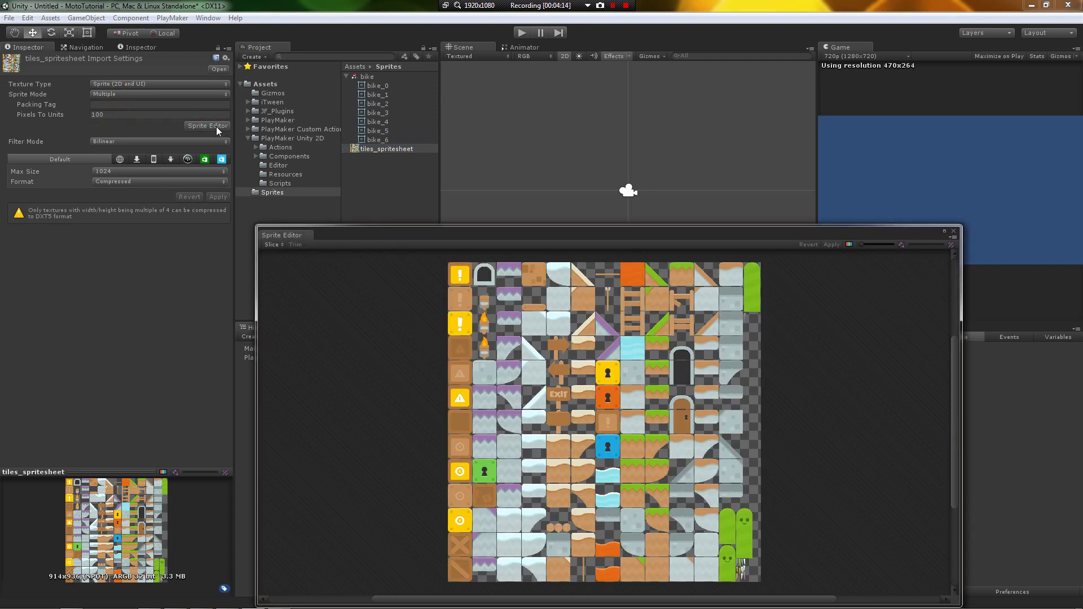
pyautogui.click(272, 245)
pyautogui.click(366, 309)
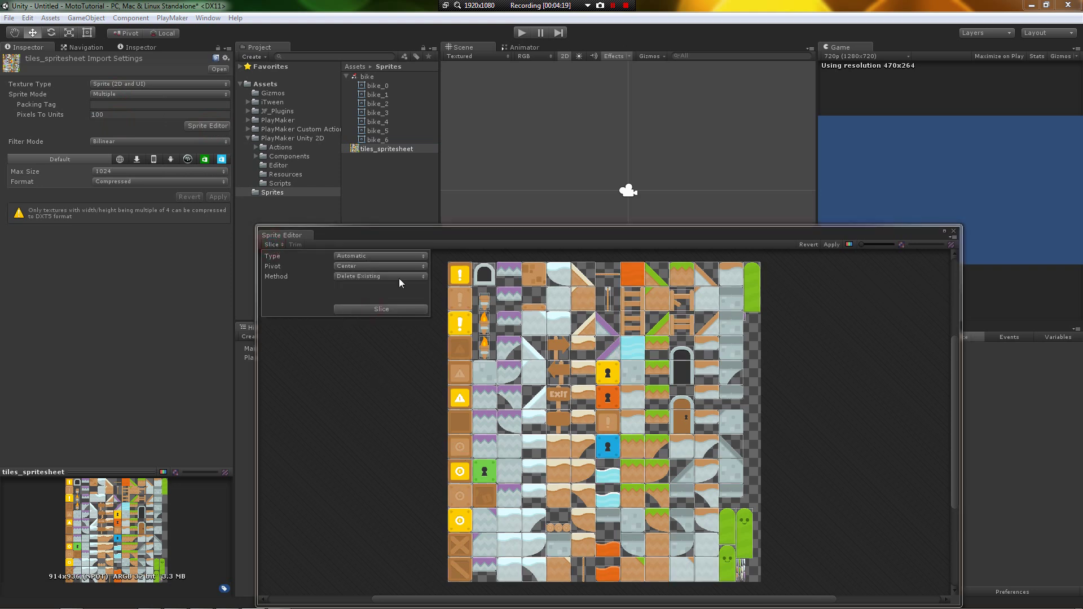
pyautogui.click(276, 248)
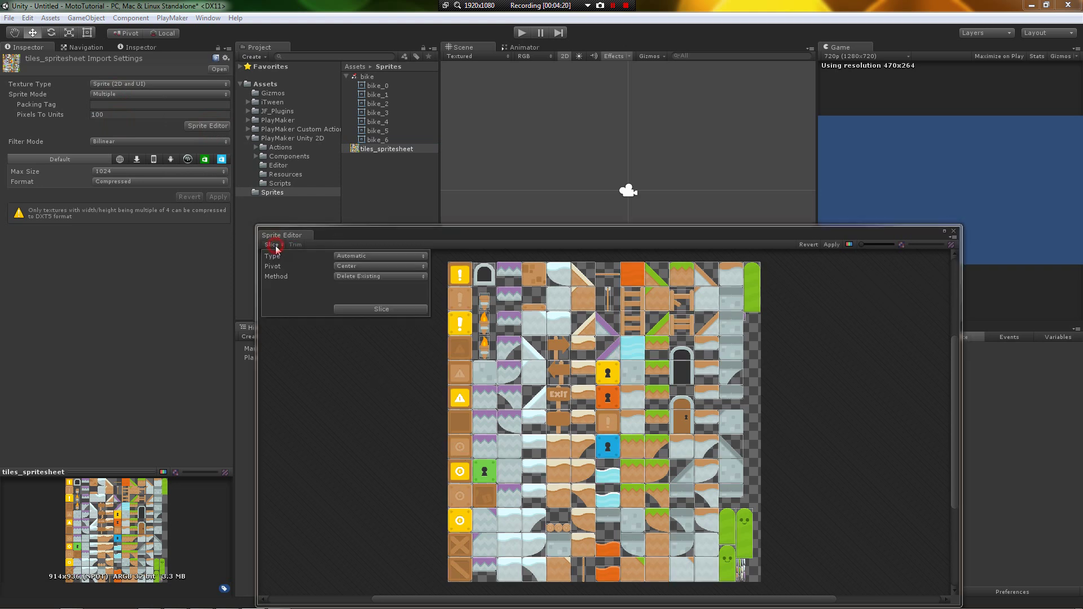
pyautogui.click(832, 245)
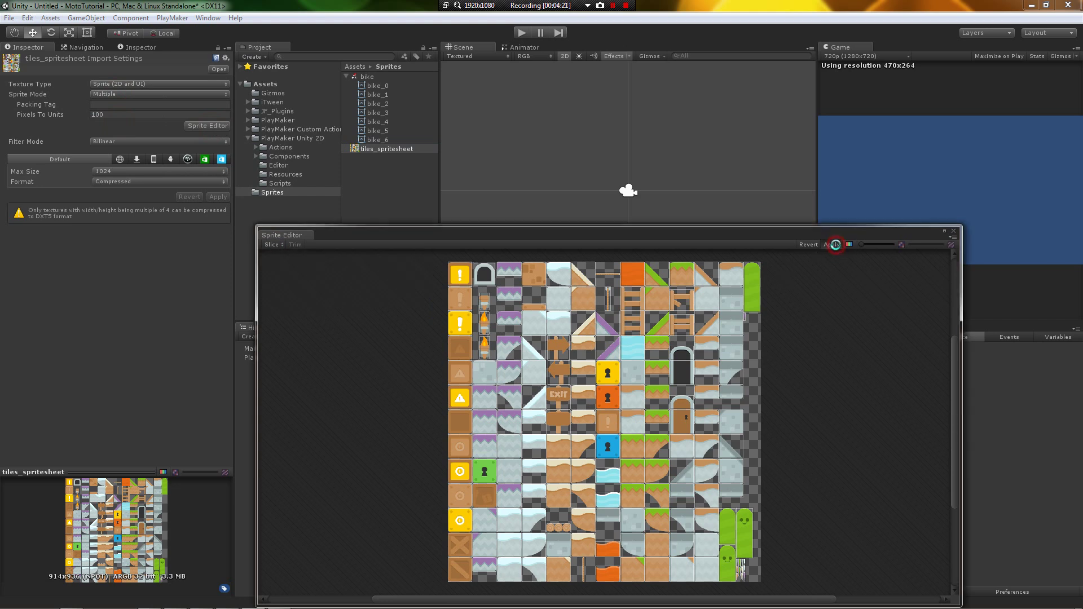
pyautogui.click(953, 231)
pyautogui.click(346, 148)
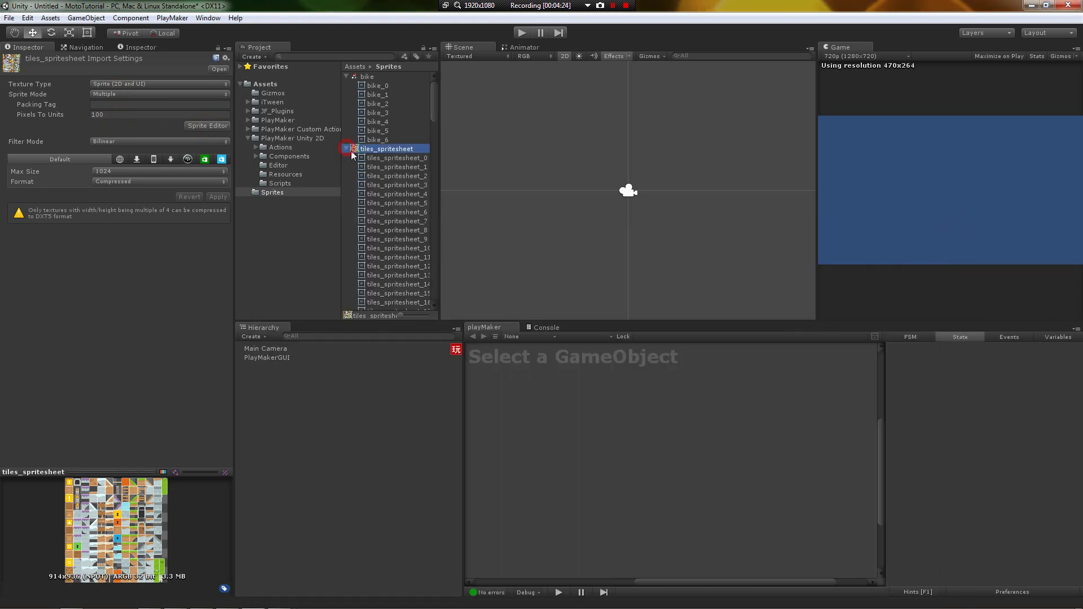
# - Preview the tile sprites from tiles_spritesheet_1 down to tiles_spritesheet_29
pyautogui.click(387, 167)
pyautogui.press('Down')
pyautogui.press('Down')
pyautogui.press('Down')
pyautogui.press('Down')
pyautogui.press('Down')
pyautogui.press('Down')
pyautogui.press('Down')
pyautogui.press('Down')
pyautogui.press('Down')
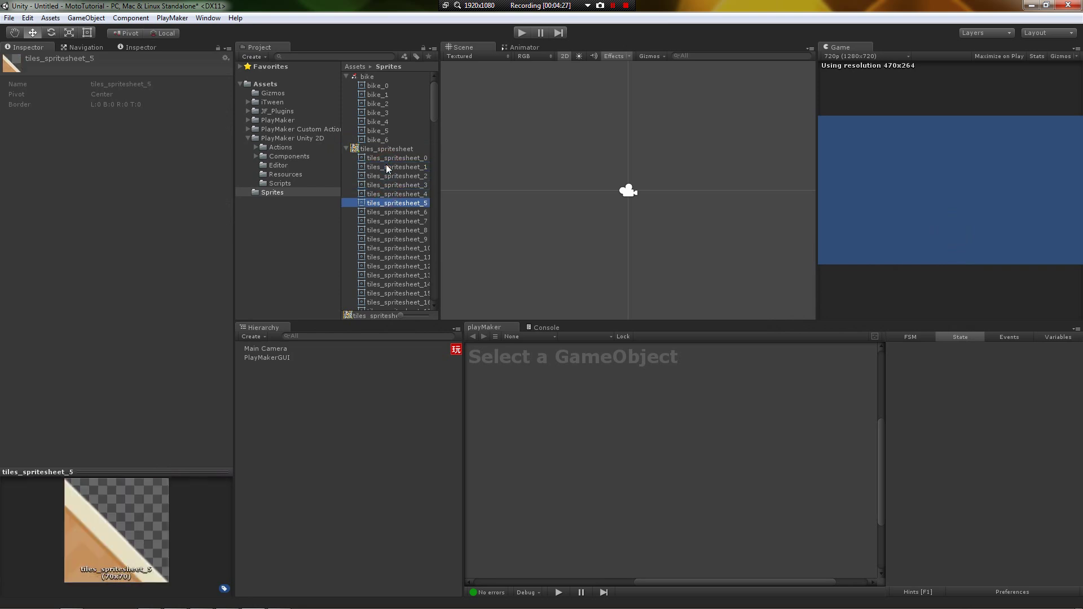
pyautogui.press('Up')
pyautogui.press('Down')
pyautogui.press('Down')
pyautogui.press('Down')
pyautogui.press('Down')
pyautogui.press('Down')
pyautogui.press('Down')
pyautogui.press('Down')
pyautogui.press('Down')
pyautogui.press('Down')
pyautogui.press('Down')
pyautogui.press('Down')
pyautogui.press('Down')
pyautogui.press('Down')
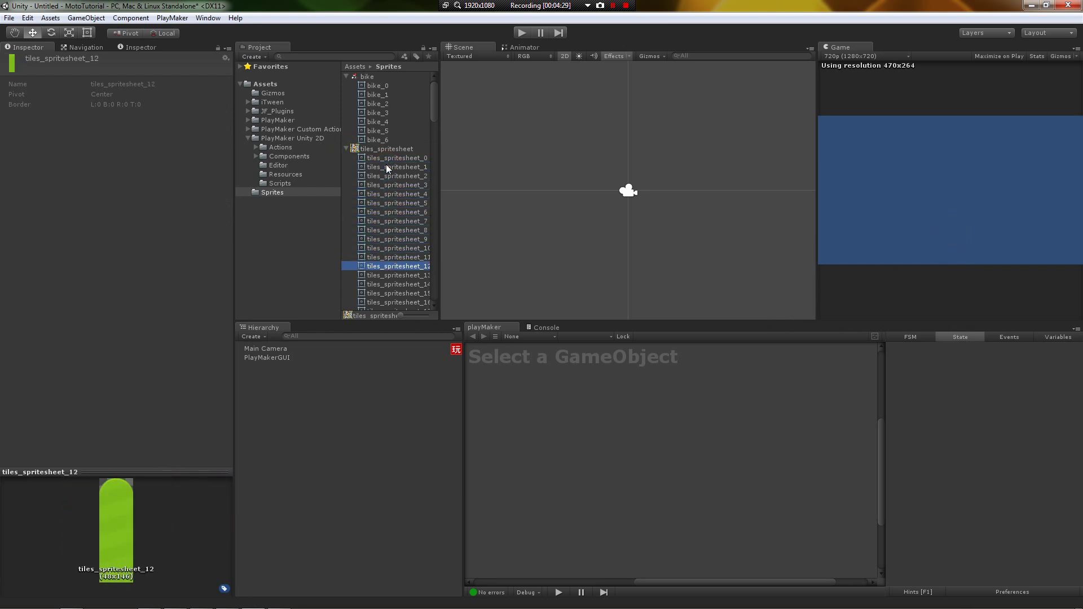
pyautogui.press('Down')
pyautogui.press('Down')
pyautogui.press('Down')
pyautogui.press('Down')
pyautogui.press('Down')
pyautogui.press('Down')
pyautogui.press('Down')
pyautogui.scroll(-1, 371, 182)
pyautogui.scroll(3, 371, 182)
# - Collapse both sprite lists, then re-expand bike to show bike_0 through bike_6
pyautogui.click(346, 145)
pyautogui.click(346, 77)
pyautogui.click(370, 97)
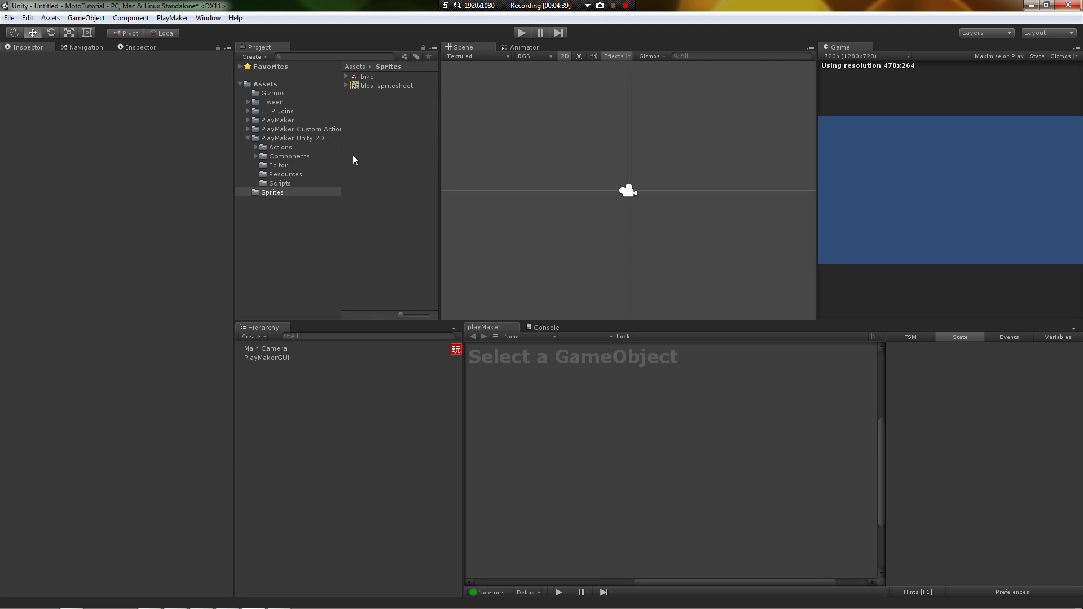
pyautogui.click(346, 77)
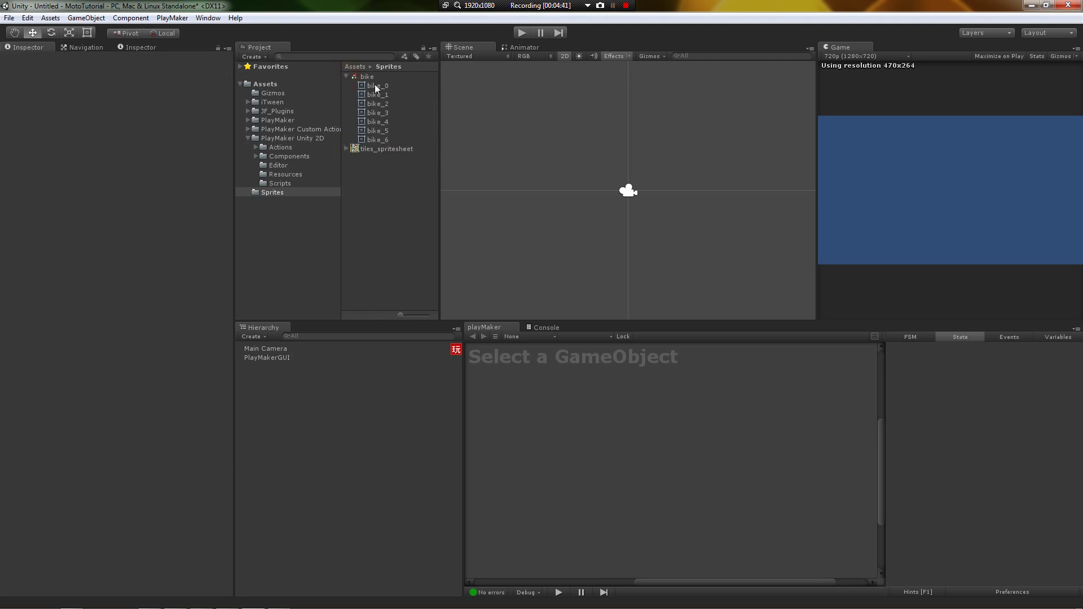
# - Drag bike_0 into the scene and place it at X -0.41732, Y 1.9434, above the camera
pyautogui.click(370, 89)
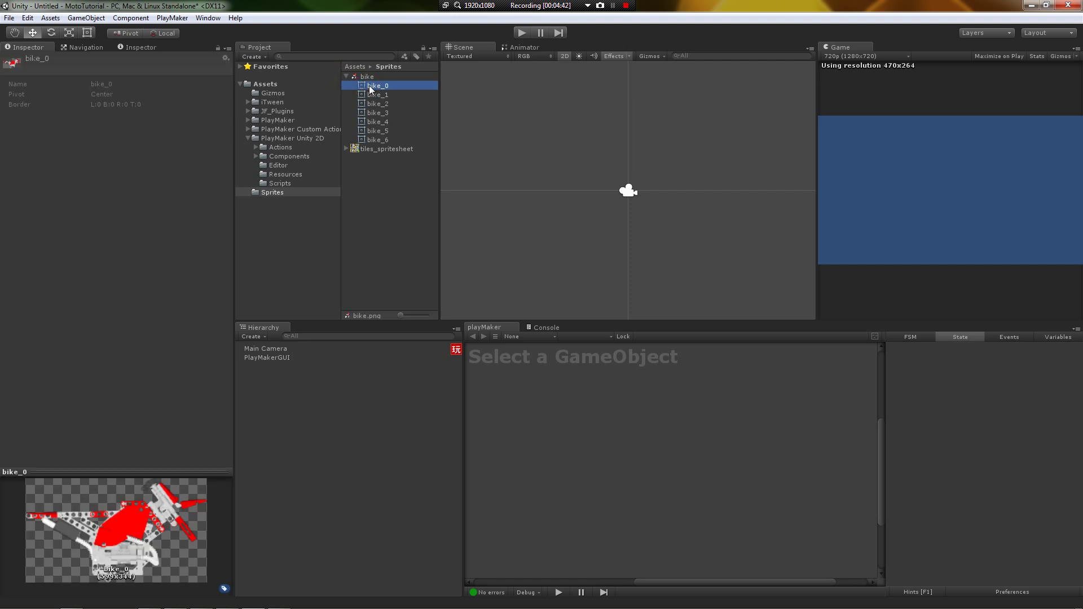
pyautogui.moveTo(369, 89); pyautogui.dragTo(581, 124)
pyautogui.moveTo(581, 124); pyautogui.dragTo(625, 181, button='middle')
pyautogui.moveTo(635, 178); pyautogui.dragTo(628, 200)
pyautogui.moveTo(617, 217); pyautogui.dragTo(591, 219, button='middle')
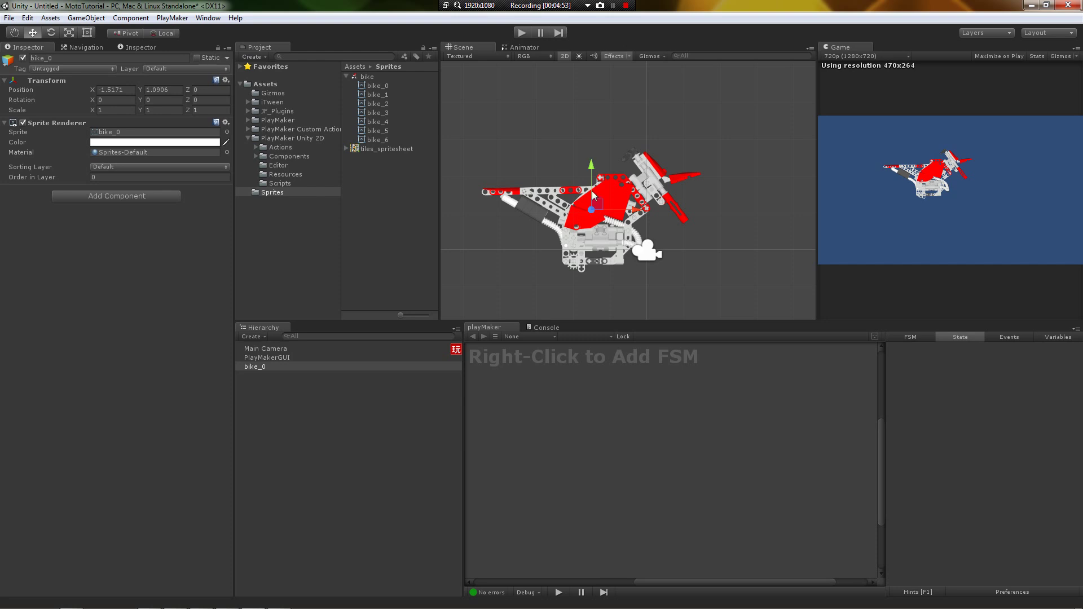
pyautogui.moveTo(598, 207); pyautogui.dragTo(640, 175)
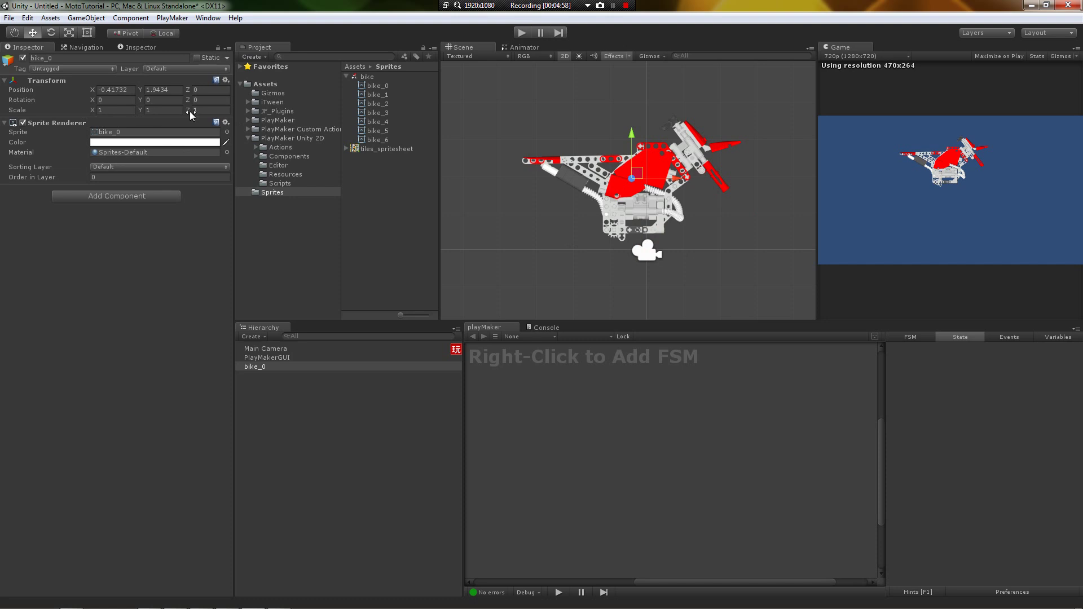
# - Set the bike sprite sheet's Pixels To Units to 200 and apply it
pyautogui.click(377, 85)
pyautogui.click(375, 79)
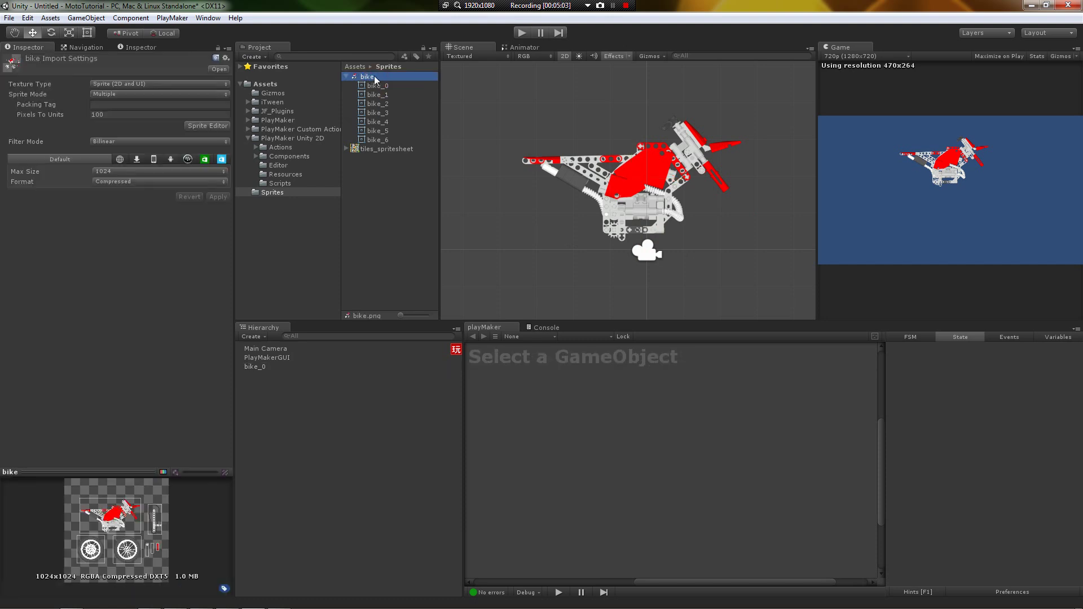
pyautogui.click(72, 117)
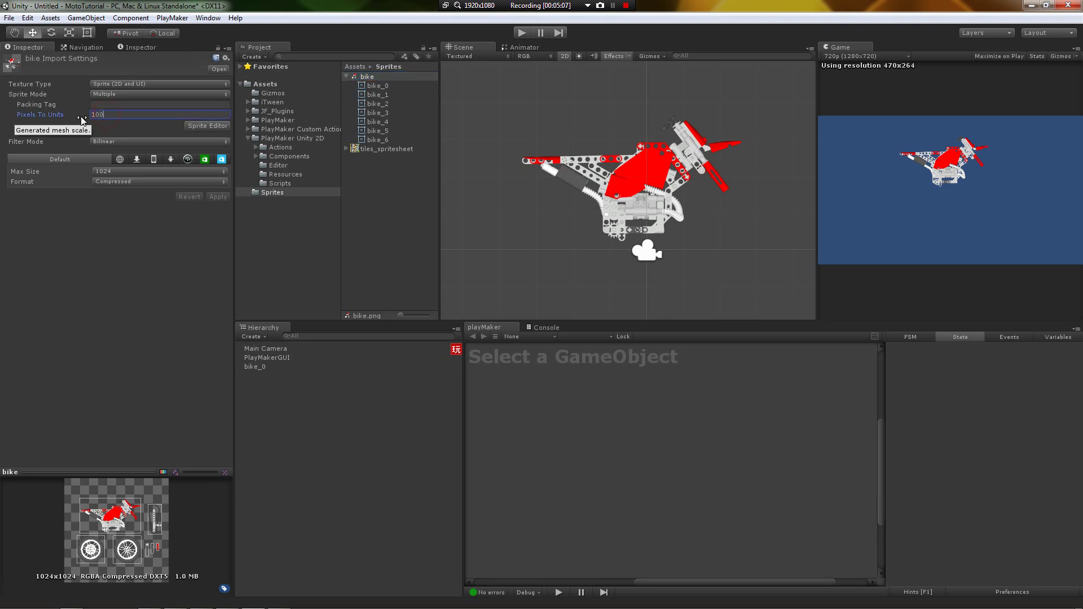
pyautogui.doubleClick(111, 114)
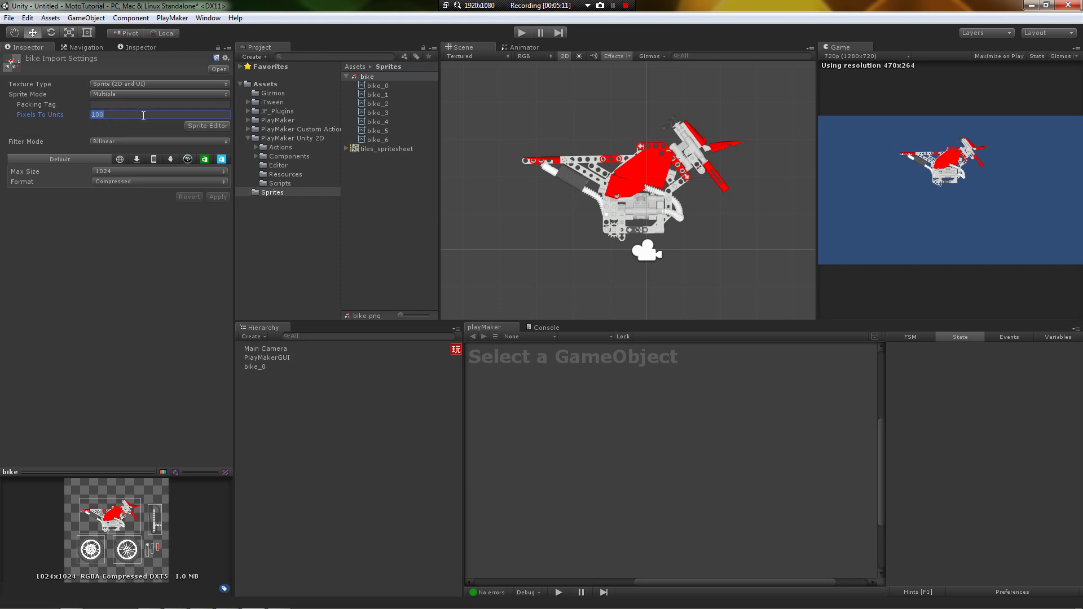
pyautogui.write('200')
pyautogui.click(218, 196)
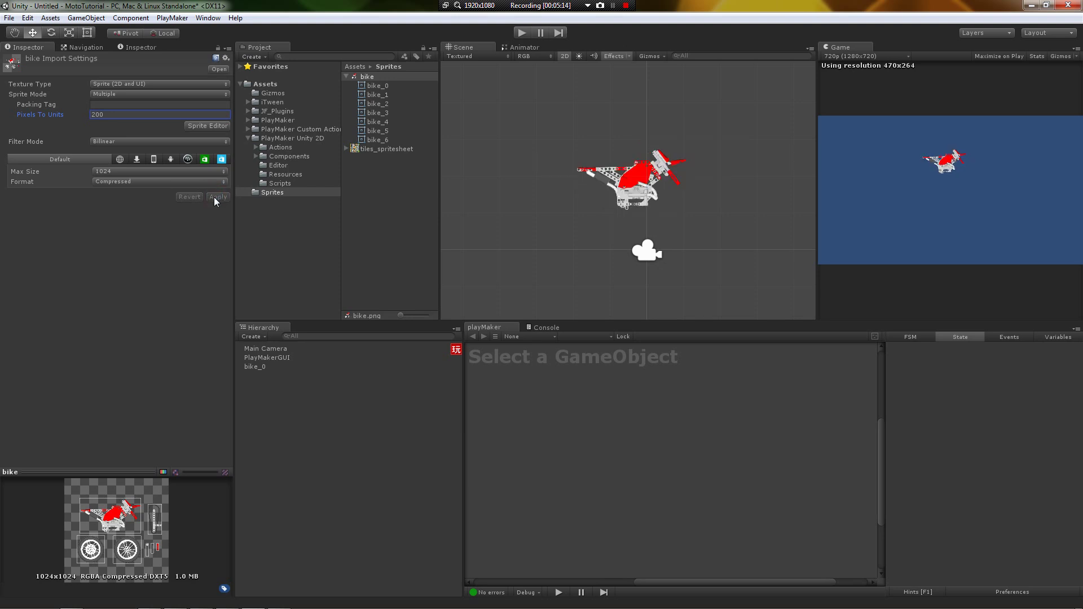
# - Drag the smaller bike_0 down and to the right in the scene
pyautogui.click(628, 182)
pyautogui.scroll(3, 633, 174)
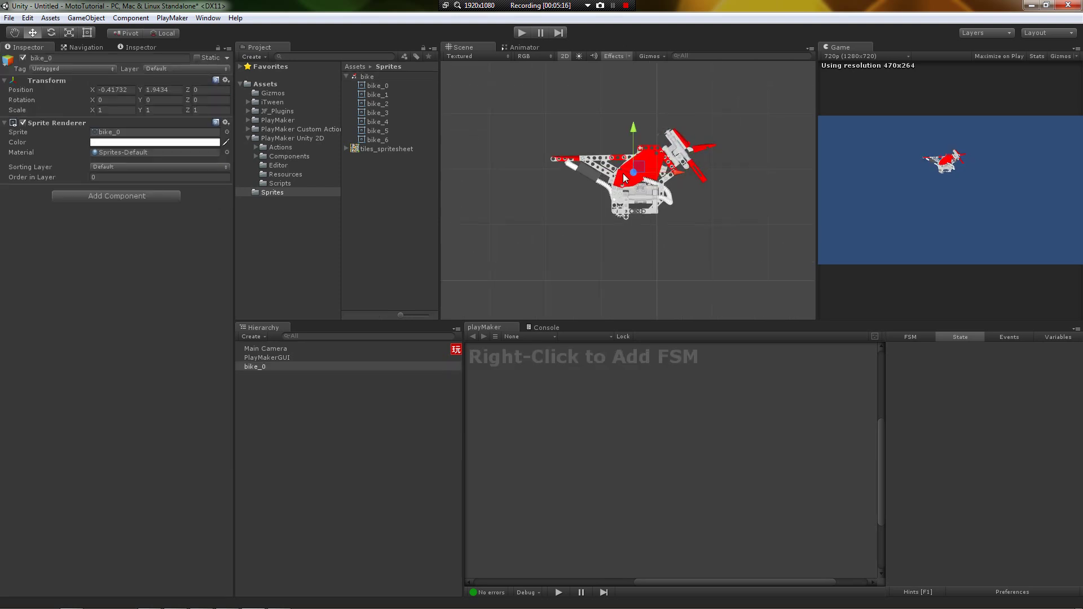
pyautogui.moveTo(637, 174); pyautogui.dragTo(687, 214)
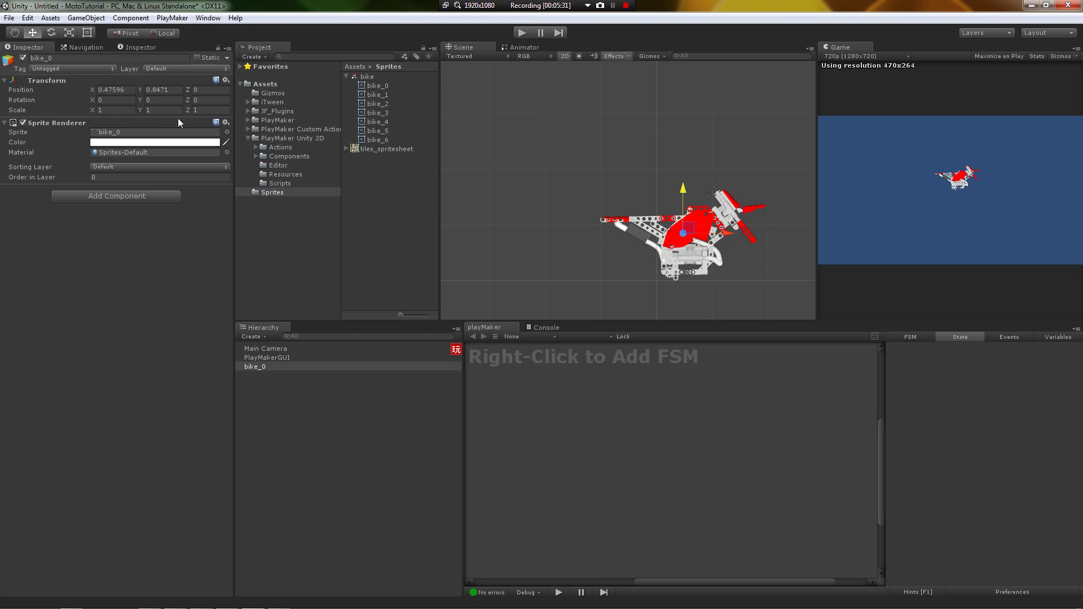
# - Change the bike sheet's Pixels To Units to 300 and apply it
pyautogui.click(374, 78)
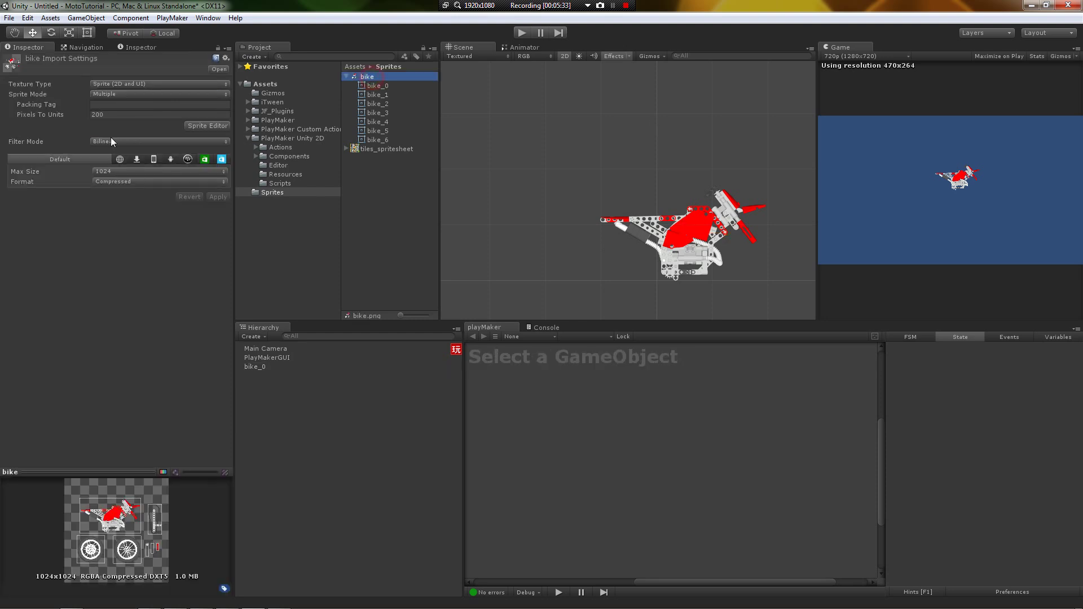
pyautogui.click(119, 115)
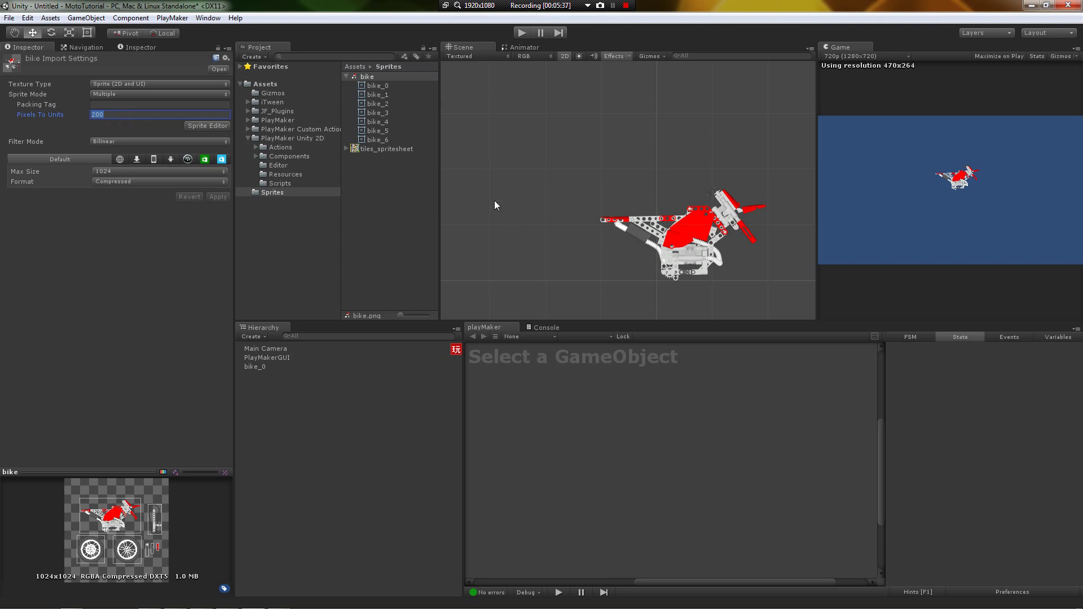
pyautogui.write('30')
pyautogui.click(216, 198)
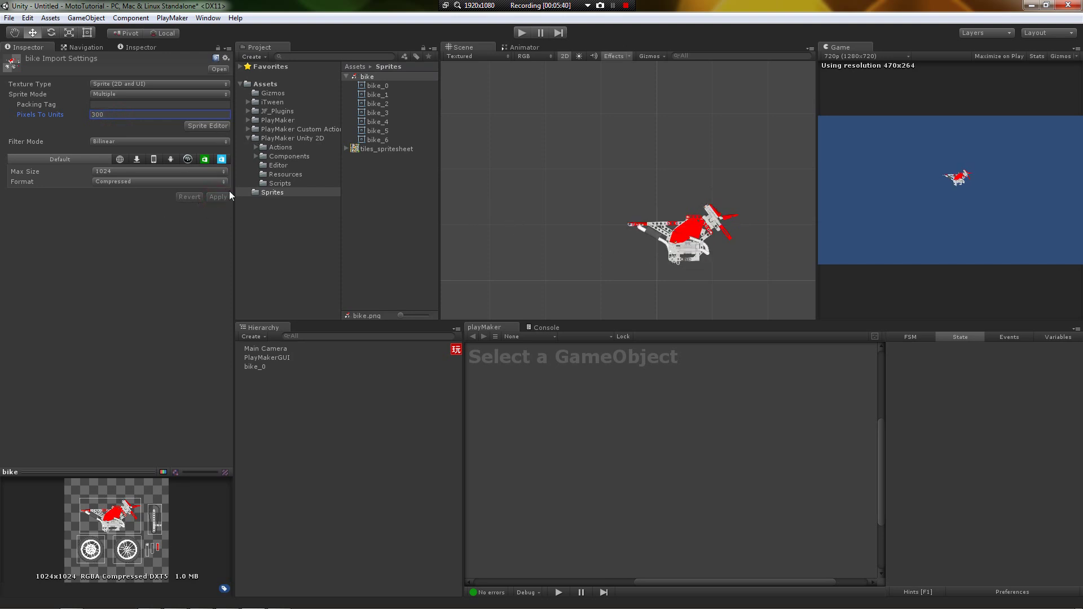
# - Move bike_0 up and to the right with the Move tool
pyautogui.click(677, 243)
pyautogui.scroll(2, 751, 263)
pyautogui.moveTo(751, 263); pyautogui.dragTo(658, 217, button='middle')
pyautogui.press('w')
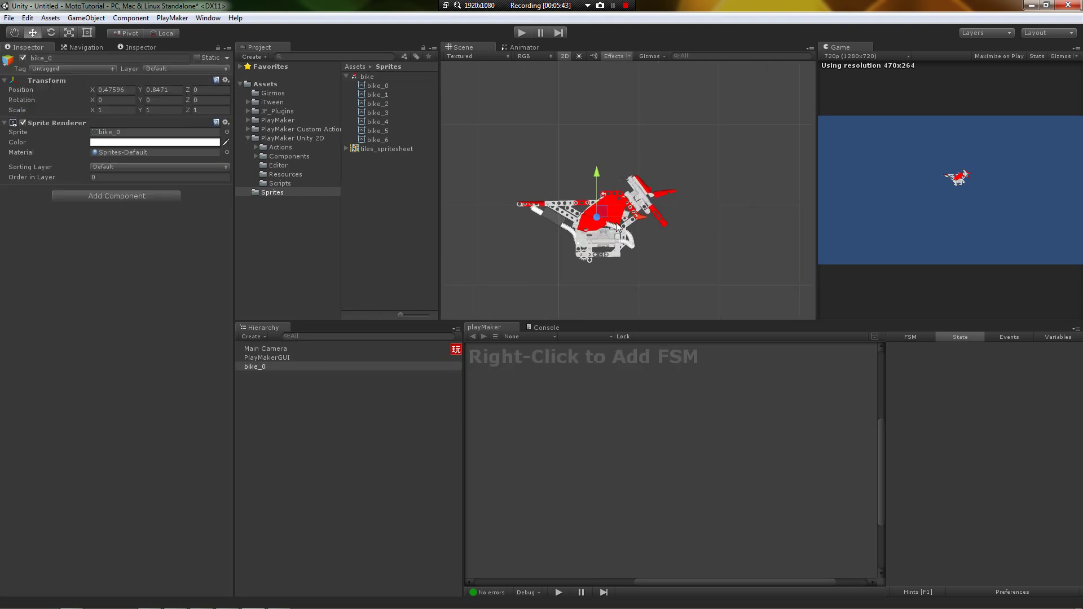
pyautogui.moveTo(637, 208); pyautogui.dragTo(670, 207)
pyautogui.moveTo(540, 280); pyautogui.dragTo(528, 288, button='middle')
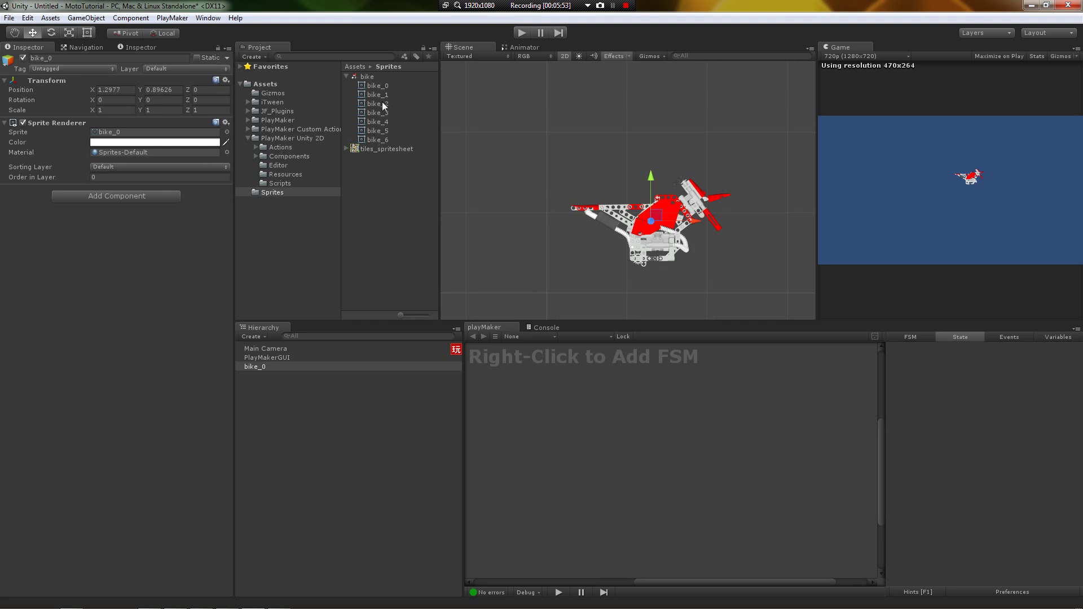
# - Look through the bike sprites, then expand tiles_spritesheet to show its individual tiles
pyautogui.click(379, 86)
pyautogui.click(379, 95)
pyautogui.click(376, 86)
pyautogui.click(374, 77)
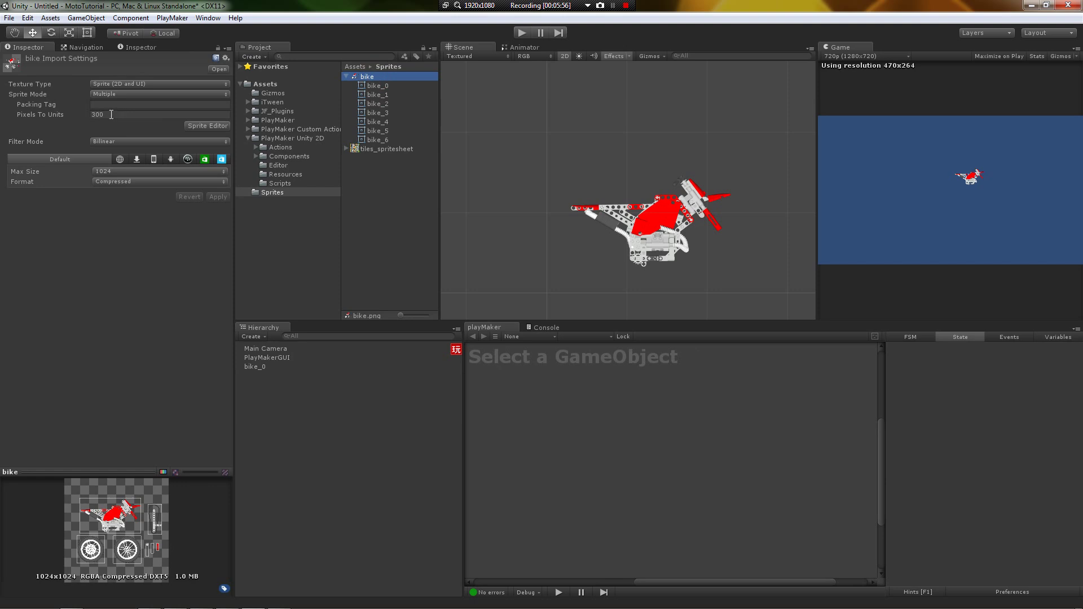
pyautogui.click(406, 148)
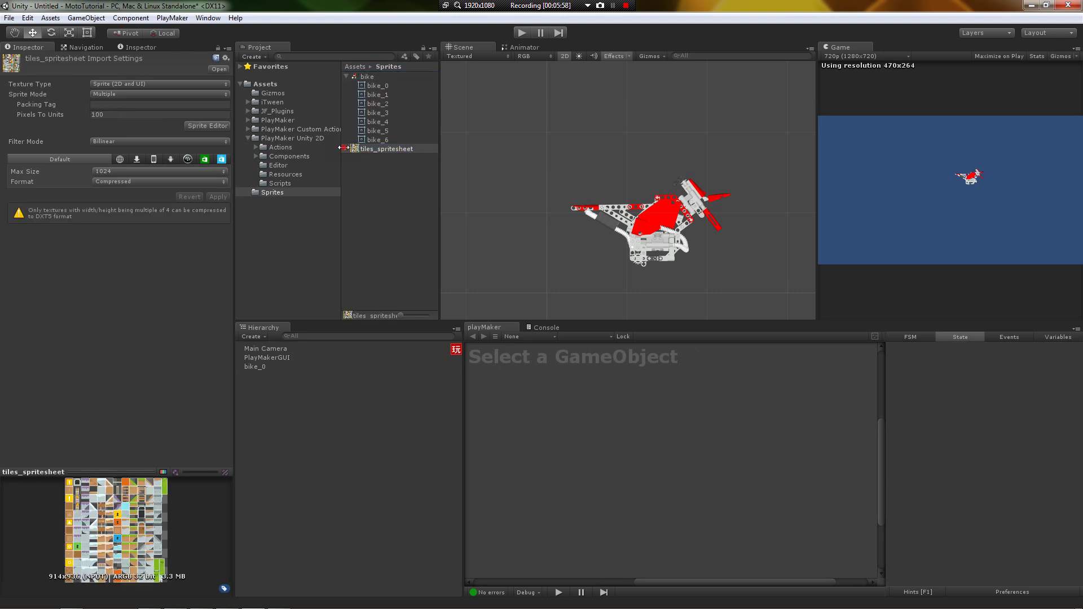
pyautogui.click(346, 149)
# - Step through the tile sprites down to the grass tile tiles_spritesheet_46
pyautogui.click(377, 167)
pyautogui.click(378, 175)
pyautogui.press('Down')
pyautogui.press('Down')
pyautogui.press('Down')
pyautogui.press('Down')
pyautogui.press('Down')
pyautogui.press('Down')
pyautogui.press('Down')
pyautogui.press('Down')
pyautogui.press('Down')
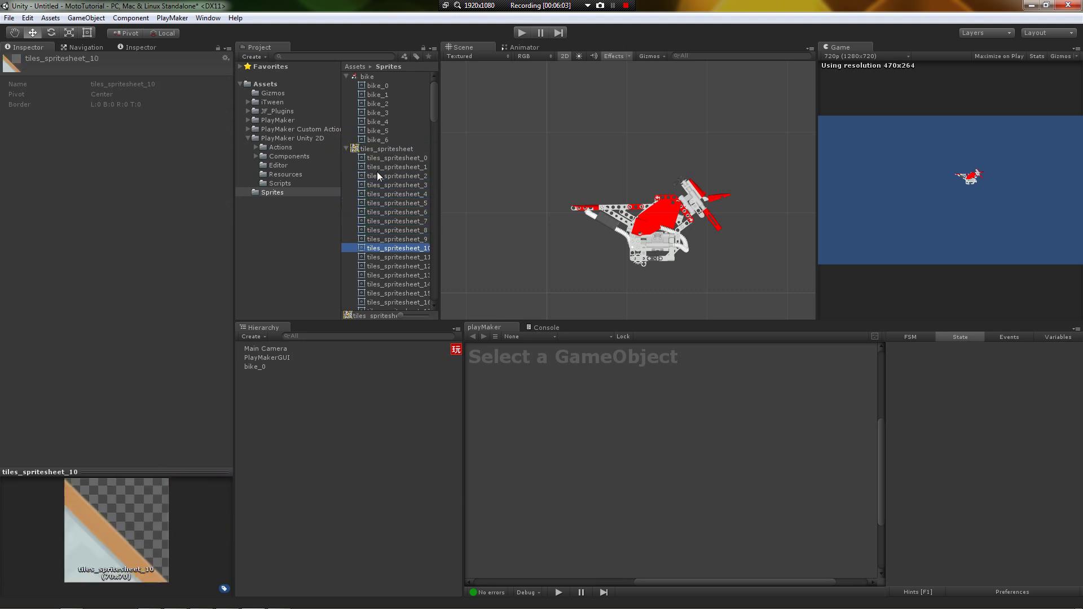
pyautogui.press('Down')
pyautogui.press('Down')
pyautogui.press('Down')
pyautogui.press('Down')
pyautogui.press('Down')
pyautogui.press('Down')
pyautogui.press('Down')
pyautogui.press('Down')
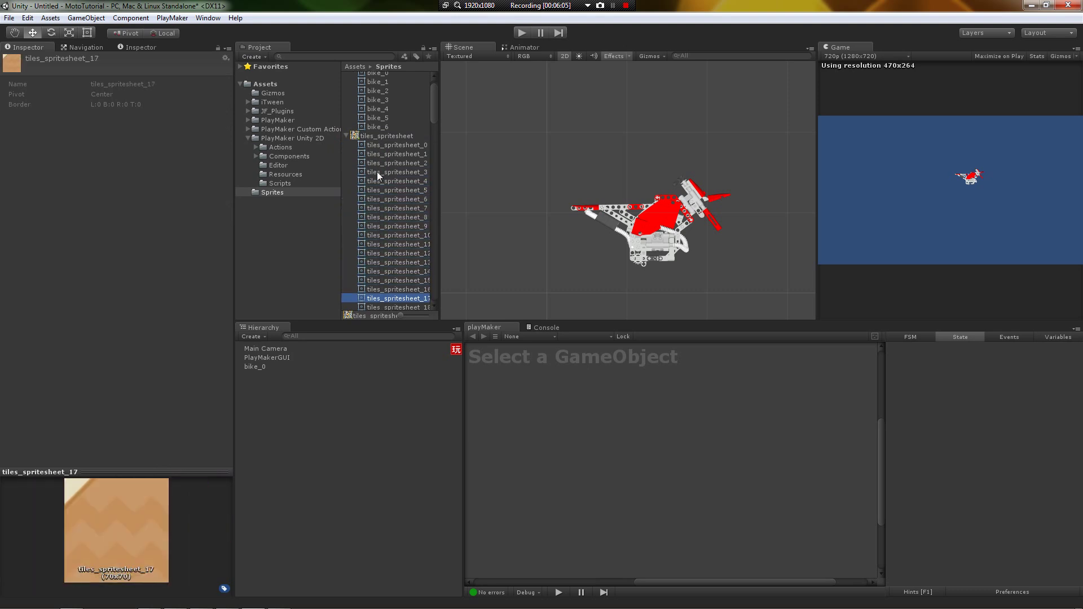
pyautogui.press('Down')
pyautogui.press('Down')
pyautogui.press('Down')
pyautogui.press('Down')
pyautogui.press('Down')
pyautogui.press('Down')
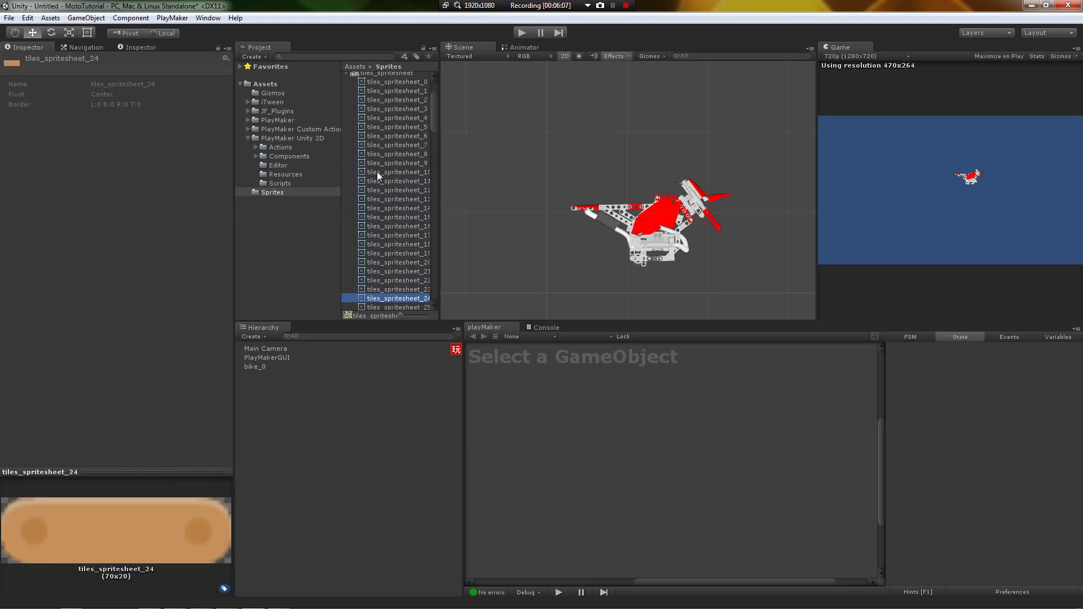
pyautogui.press('Down')
pyautogui.press('Down')
pyautogui.press('Down')
pyautogui.press('Down')
pyautogui.press('Down')
pyautogui.press('Down')
pyautogui.press('Down')
pyautogui.press('Down')
pyautogui.press('Down')
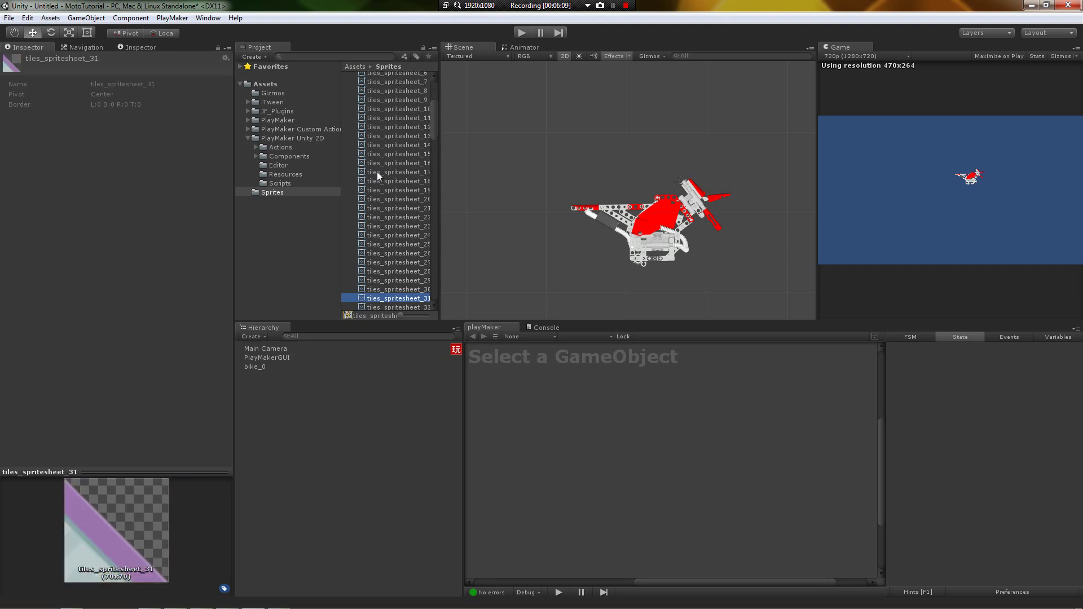
pyautogui.press('Down')
pyautogui.press('Down')
pyautogui.press('Down')
pyautogui.press('Down')
pyautogui.press('Down')
pyautogui.press('Down')
pyautogui.press('Down')
pyautogui.press('Down')
pyautogui.press('Down')
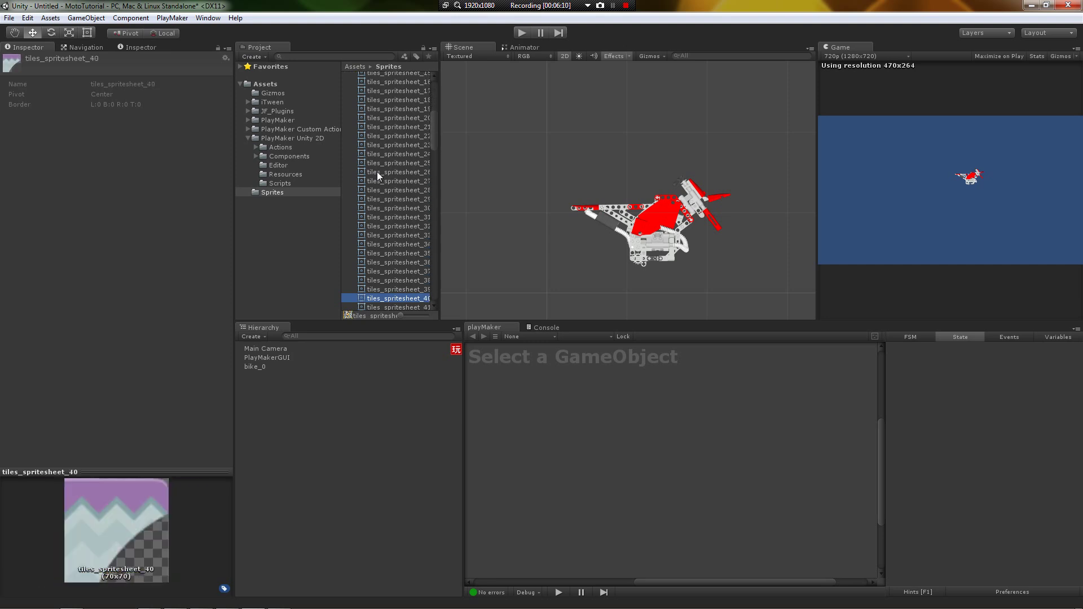
pyautogui.press('Down')
pyautogui.press('Down')
pyautogui.press('Down')
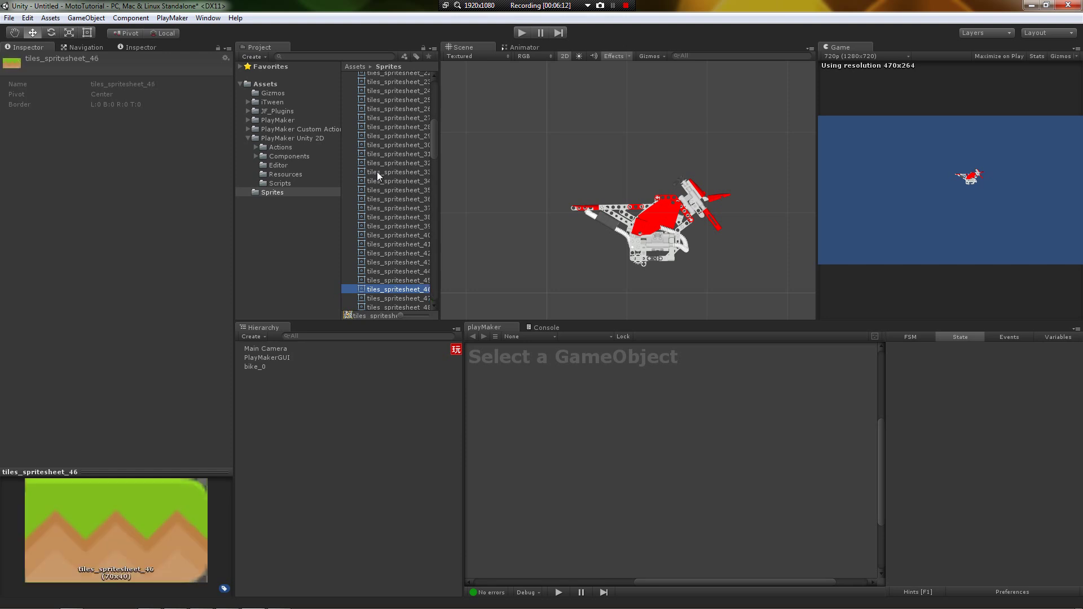
# - Place the grass tile tiles_spritesheet_46 in the scene below the bike
pyautogui.moveTo(391, 290); pyautogui.dragTo(703, 285)
pyautogui.scroll(-1, 635, 266)
pyautogui.moveTo(652, 248); pyautogui.dragTo(655, 273)
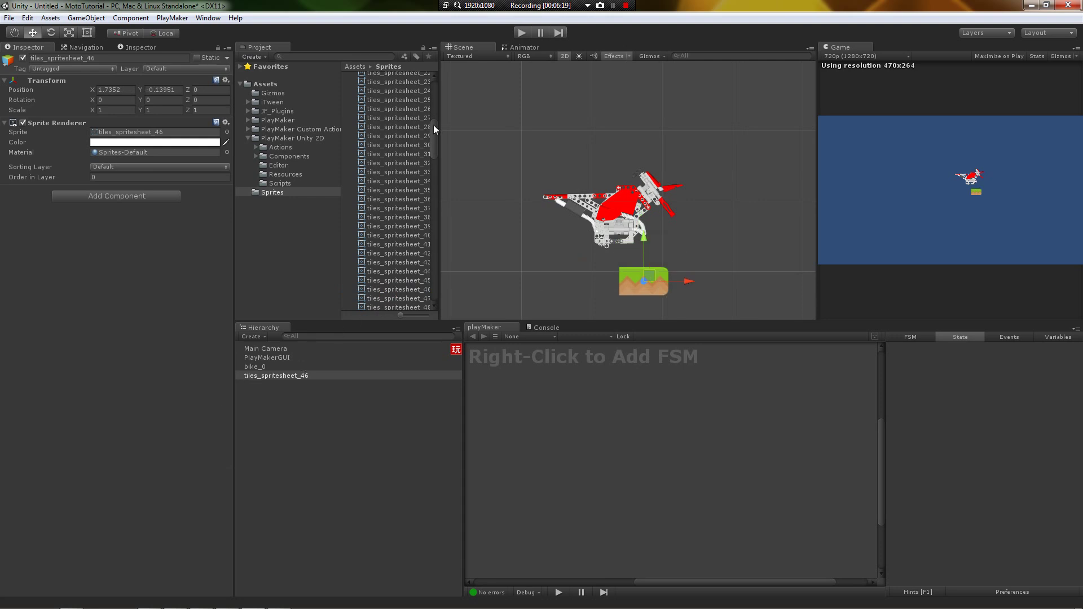
pyautogui.moveTo(435, 129); pyautogui.dragTo(438, 85)
# - Set the tile sheet's Pixels To Units to 70 and apply it
pyautogui.click(372, 150)
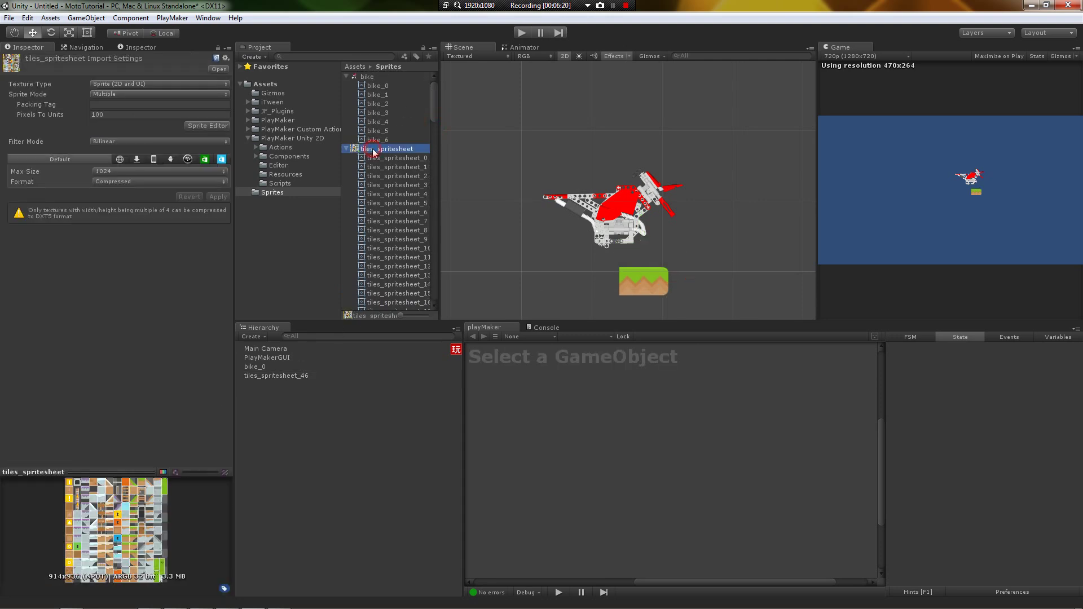
pyautogui.click(116, 116)
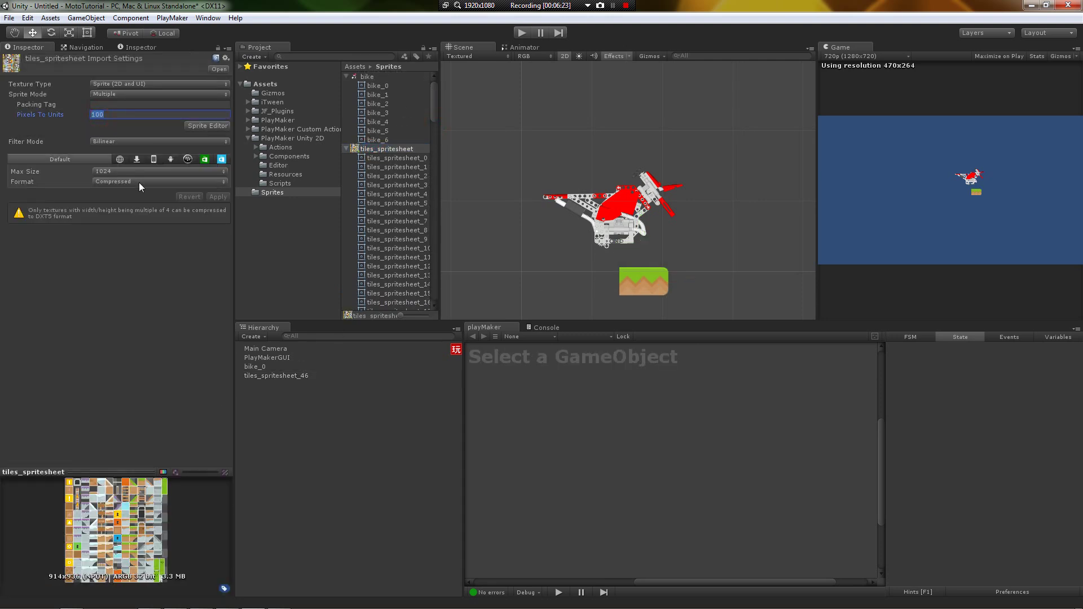
pyautogui.write('70')
pyautogui.click(214, 196)
# - Reposition the resized grass tile lower beneath the bike
pyautogui.moveTo(633, 279); pyautogui.dragTo(617, 232, button='middle')
pyautogui.click(612, 243)
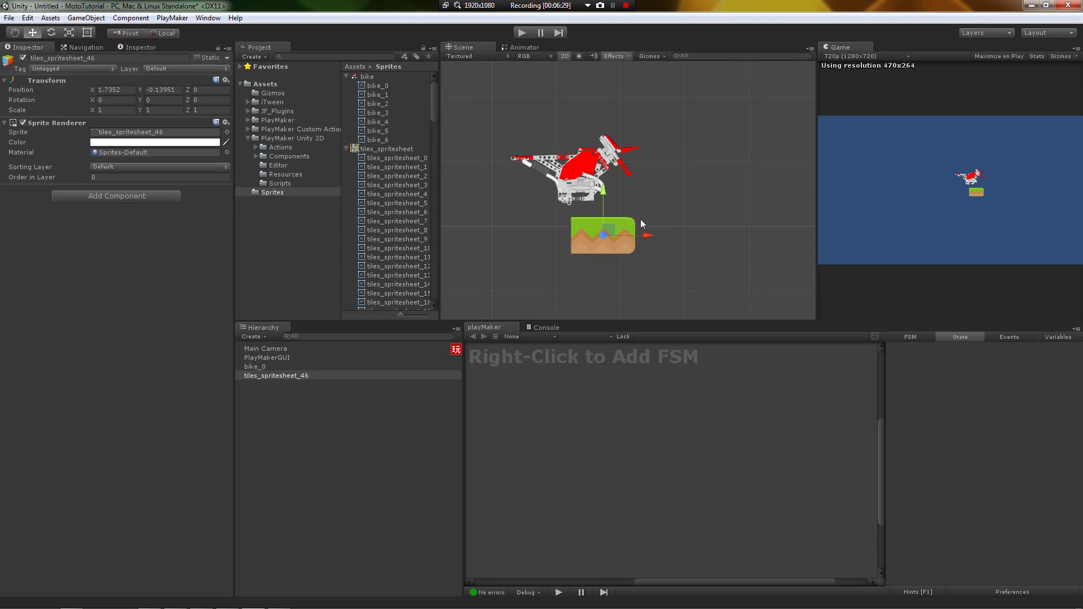
pyautogui.scroll(6, 638, 232)
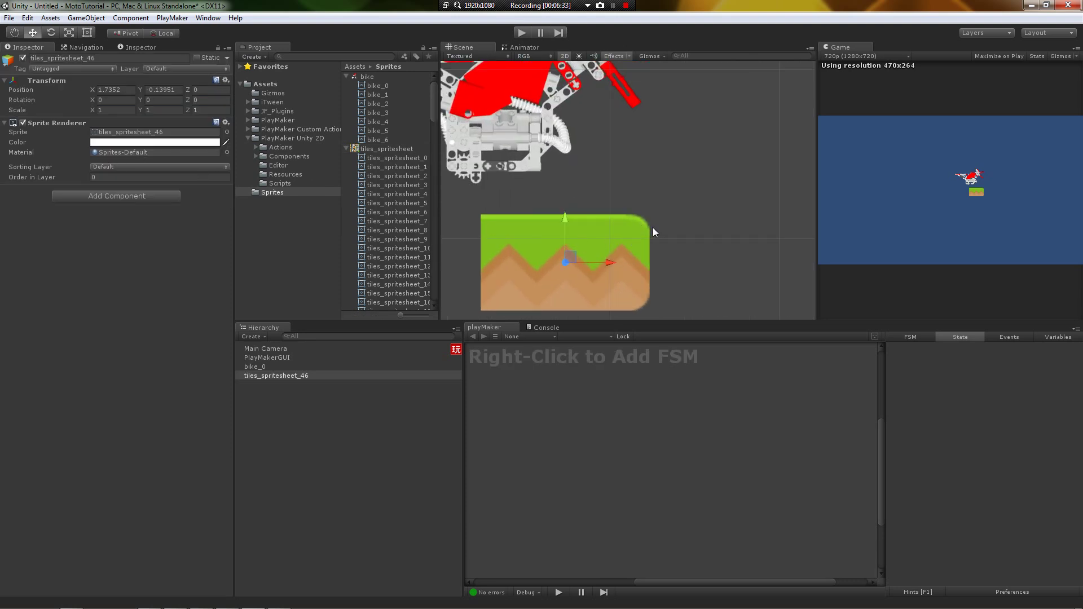
pyautogui.scroll(-5, 661, 239)
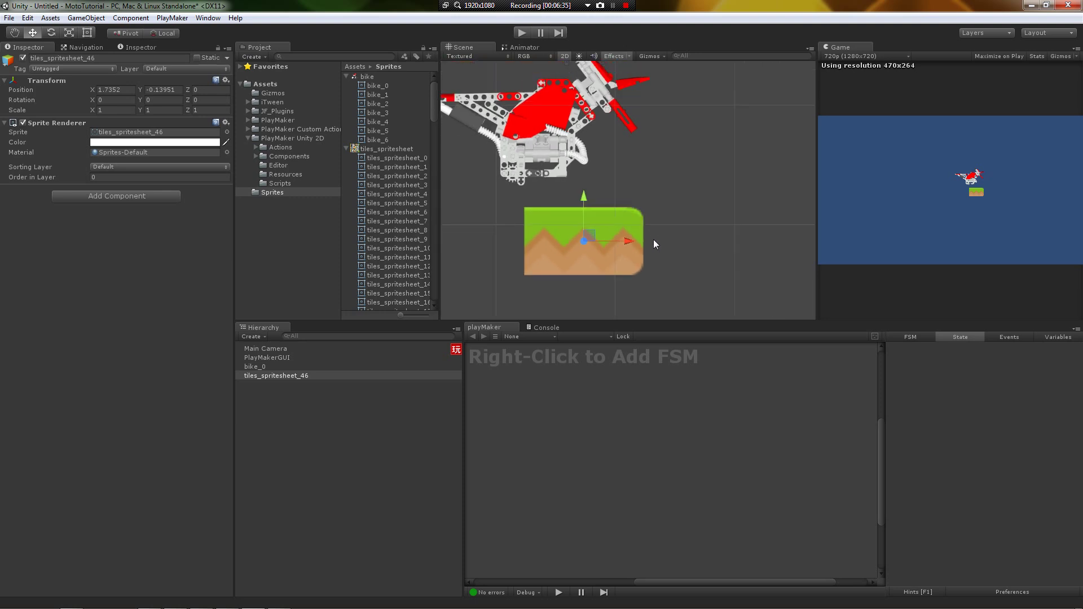
pyautogui.scroll(-1, 638, 242)
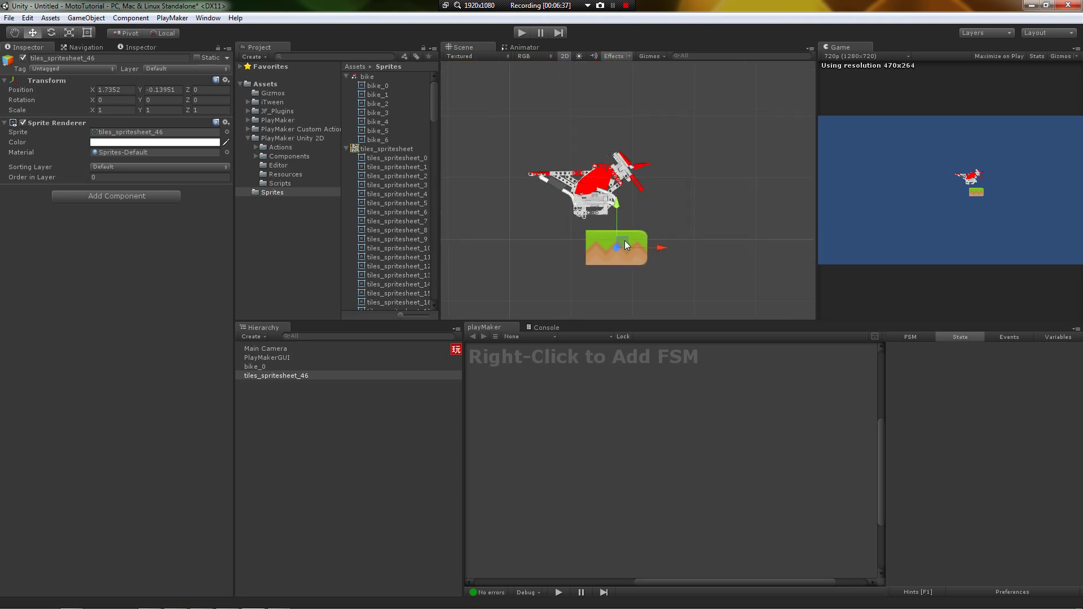
pyautogui.moveTo(624, 240)
pyautogui.mouseDown()
pyautogui.moveTo(621, 258)
pyautogui.moveTo(638, 249)
pyautogui.mouseUp()
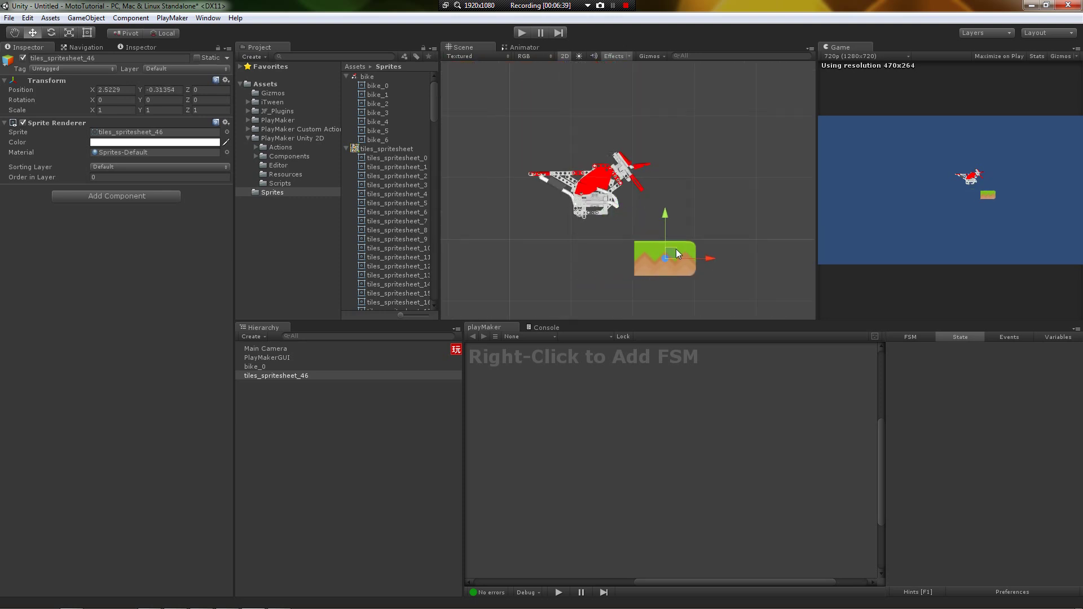
pyautogui.moveTo(676, 249); pyautogui.dragTo(675, 249)
# - Delete the grass tile and shift the bike body to a new position
pyautogui.press('Delete')
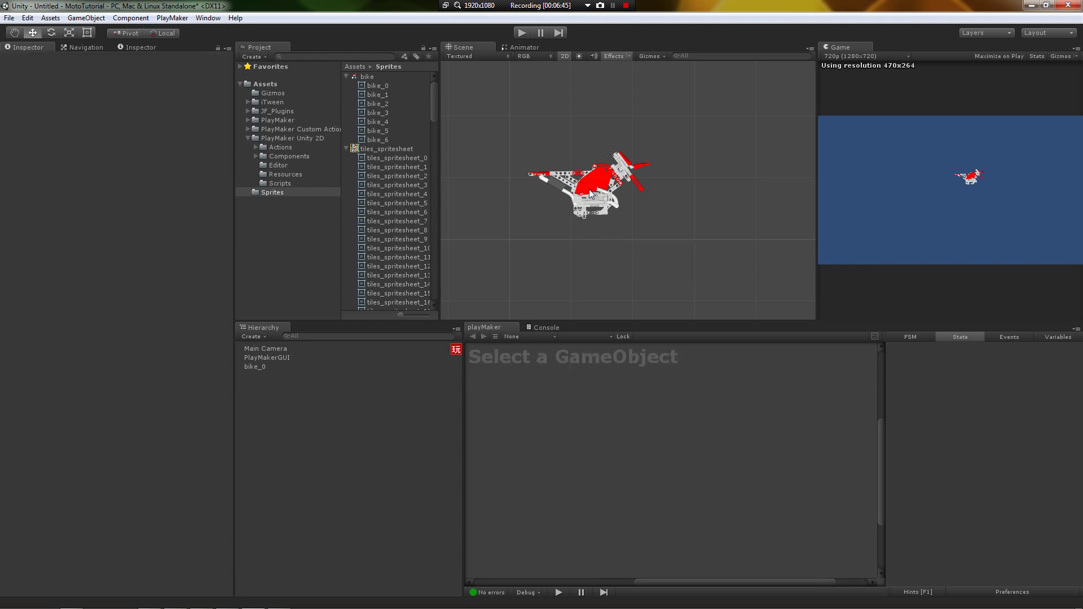
pyautogui.moveTo(611, 209); pyautogui.dragTo(629, 230)
pyautogui.scroll(4, 629, 230)
pyautogui.moveTo(594, 243); pyautogui.dragTo(641, 213, button='middle')
# - Add the bike_1 swingarm below the body, rotated to about 102 degrees
pyautogui.click(378, 95)
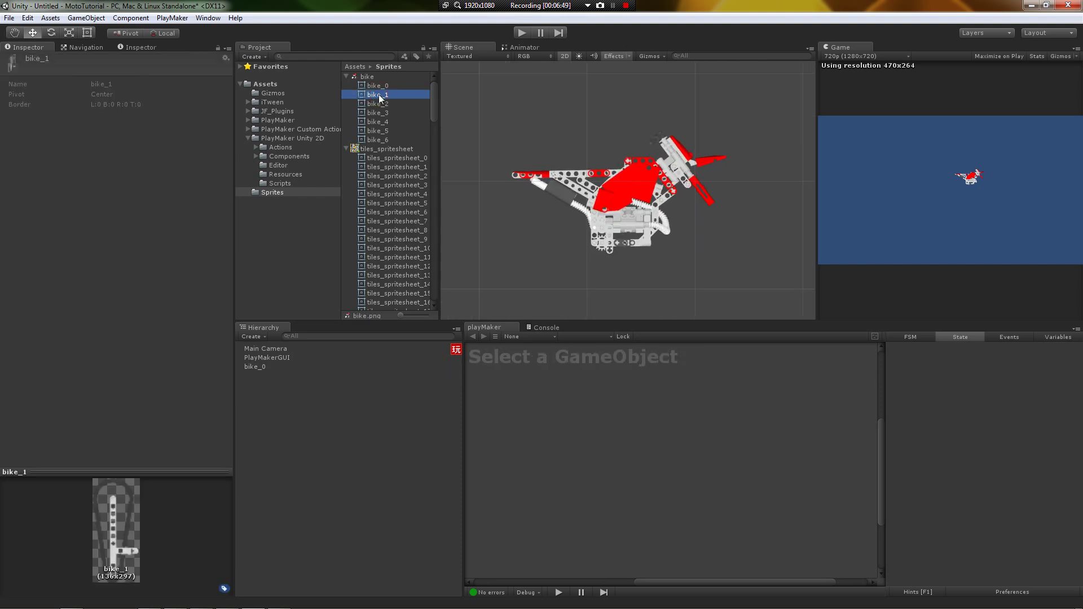
pyautogui.moveTo(380, 97); pyautogui.dragTo(564, 259)
pyautogui.moveTo(567, 249); pyautogui.dragTo(573, 243, button='middle')
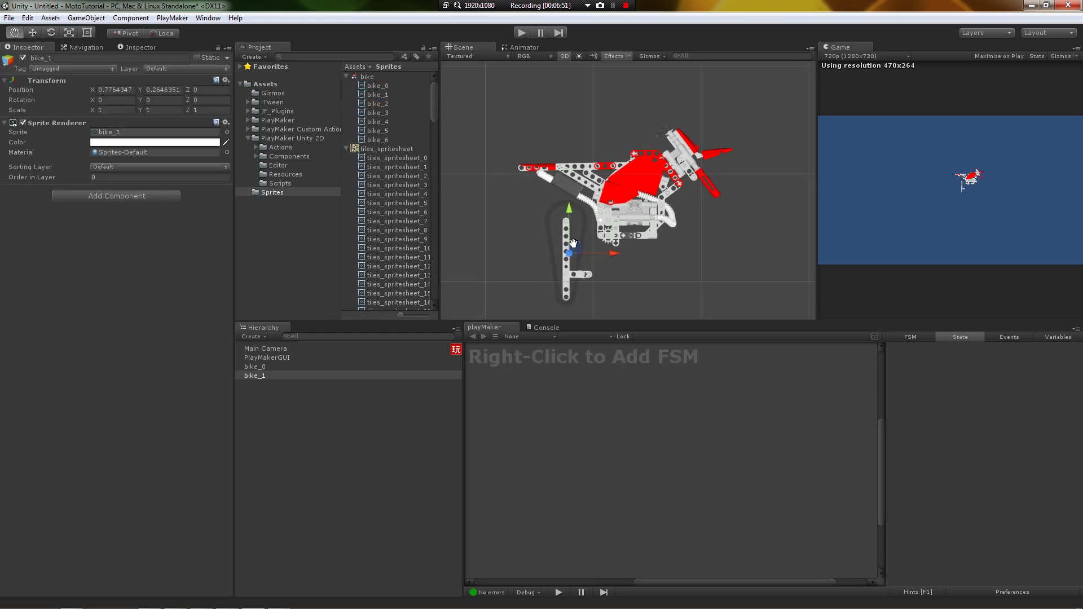
pyautogui.press('e')
pyautogui.scroll(1, 573, 244)
pyautogui.moveTo(602, 219); pyautogui.dragTo(564, 234)
pyautogui.press('w')
# - Place the bike_2 and bike_3 wheels into the scene around the body
pyautogui.click(385, 95)
pyautogui.click(373, 105)
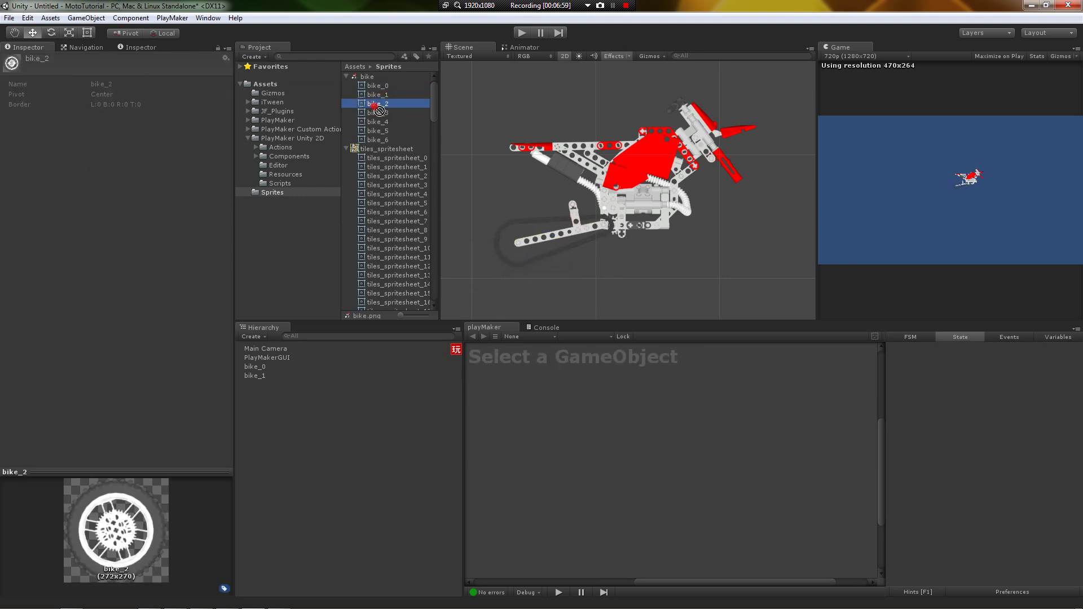
pyautogui.moveTo(374, 105); pyautogui.dragTo(531, 241)
pyautogui.click(381, 112)
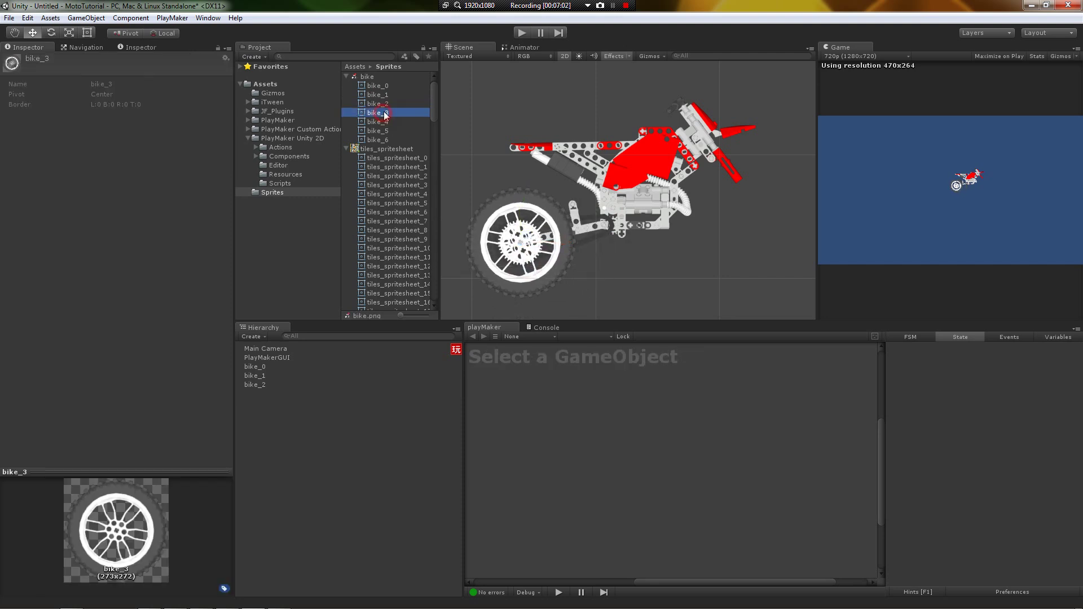
pyautogui.moveTo(381, 111); pyautogui.dragTo(770, 243)
pyautogui.moveTo(773, 245); pyautogui.dragTo(736, 229, button='middle')
pyautogui.moveTo(736, 228); pyautogui.dragTo(726, 222)
# - Select the swingarm and the bike_2 wheel to check their placement
pyautogui.click(545, 228)
pyautogui.moveTo(567, 256); pyautogui.dragTo(597, 265, button='middle')
pyautogui.click(597, 266)
pyautogui.click(512, 199)
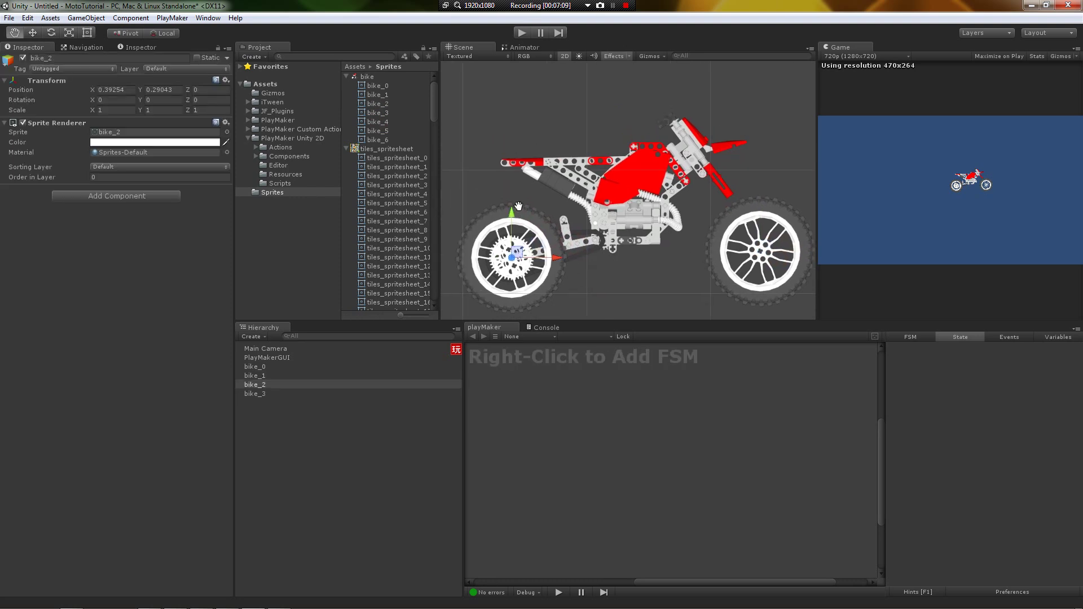
pyautogui.moveTo(734, 215); pyautogui.dragTo(750, 231, button='middle')
# - Inspect the swingarm and the bike_2 wheel in the scene
pyautogui.scroll(3, 584, 242)
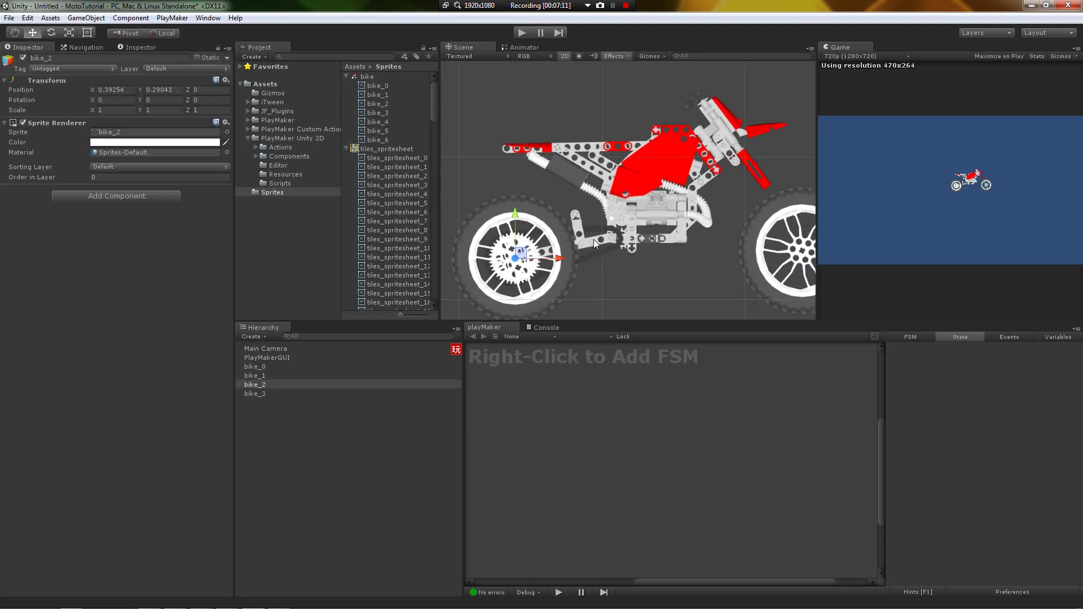
pyautogui.click(577, 234)
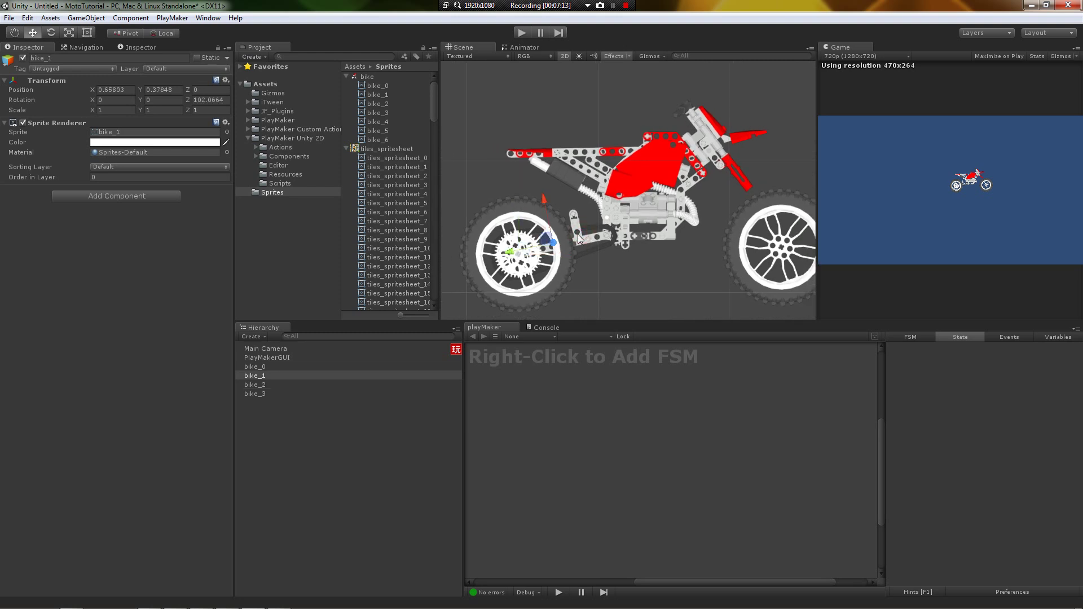
pyautogui.scroll(-1, 581, 234)
pyautogui.moveTo(581, 235); pyautogui.dragTo(577, 229, button='middle')
pyautogui.scroll(3, 578, 229)
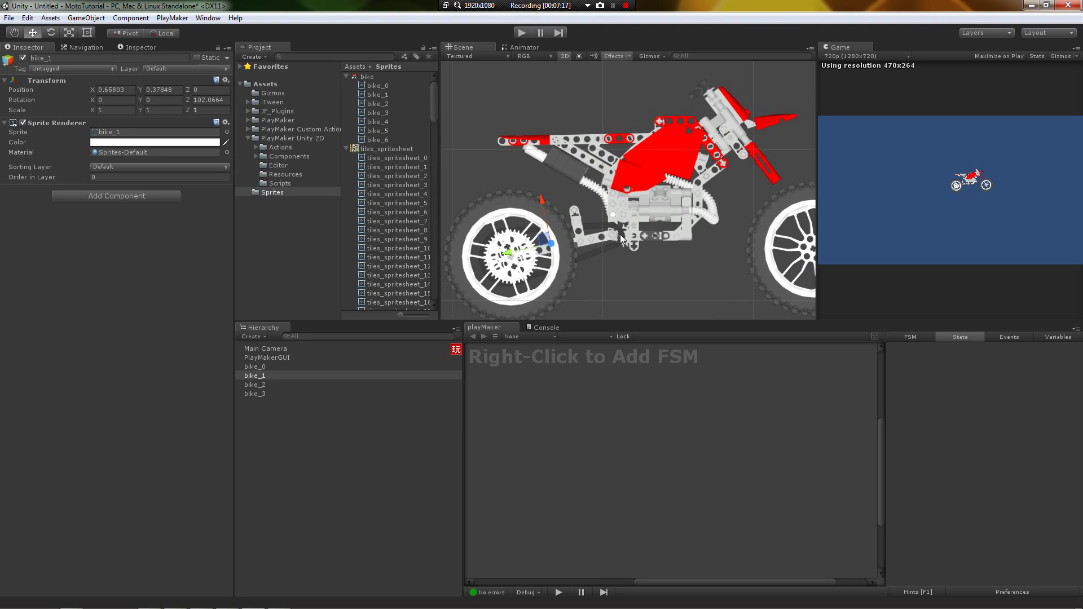
pyautogui.click(516, 212)
pyautogui.moveTo(533, 220); pyautogui.dragTo(725, 217, button='middle')
pyautogui.click(716, 224)
# - Inspect the bike_3 wheel, bike_0 body and swingarm, then select the bike sprite sheet
pyautogui.click(717, 224)
pyautogui.moveTo(444, 248); pyautogui.dragTo(540, 251, button='middle')
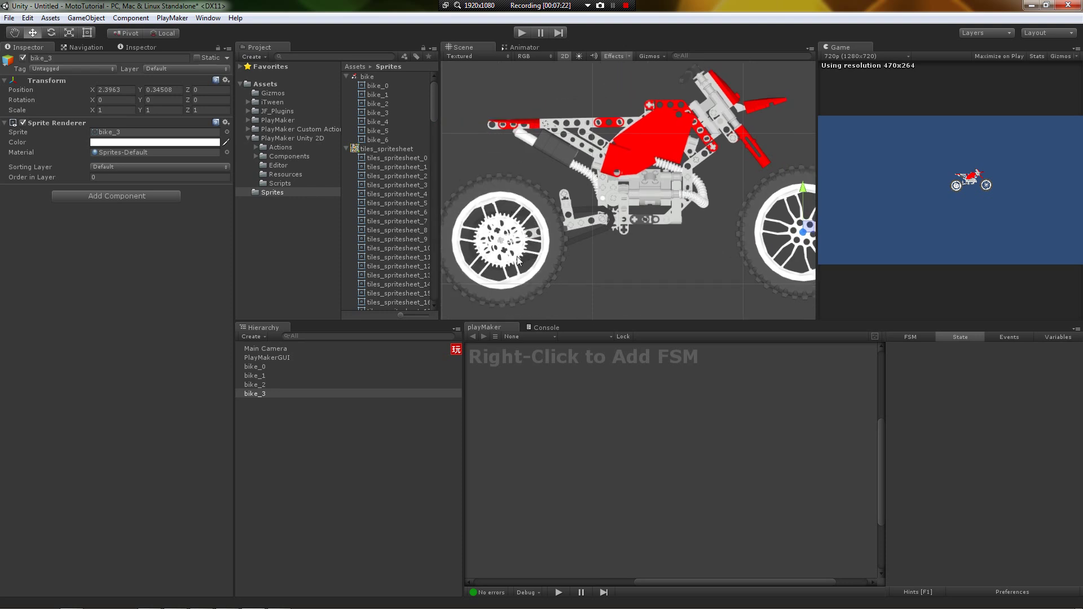
pyautogui.click(516, 257)
pyautogui.click(509, 235)
pyautogui.click(575, 224)
pyautogui.moveTo(636, 160); pyautogui.dragTo(637, 183, button='middle')
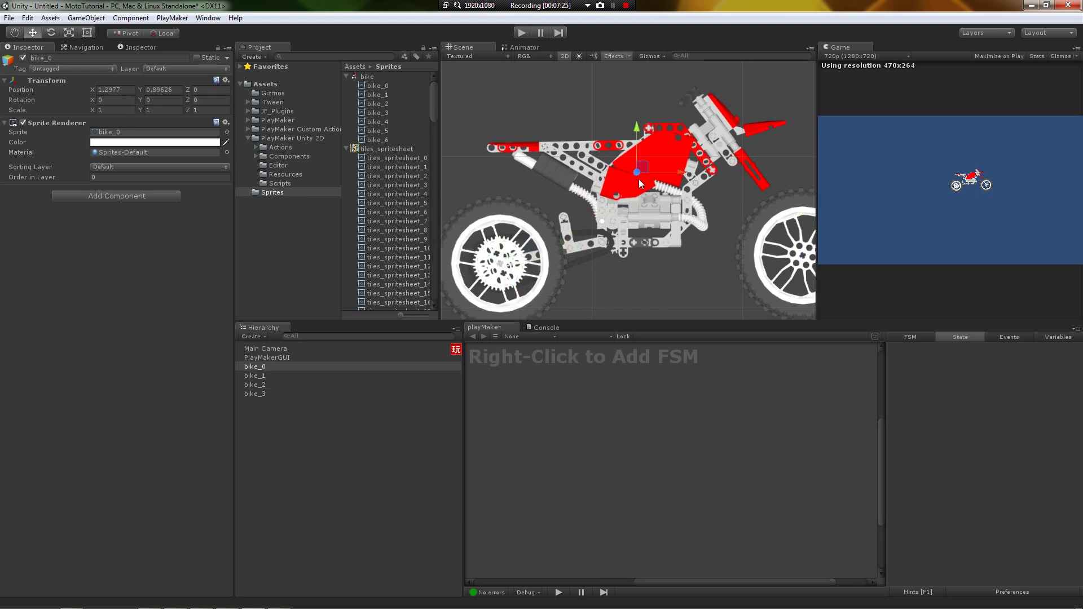
pyautogui.click(587, 248)
pyautogui.moveTo(541, 253); pyautogui.dragTo(550, 243, button='middle')
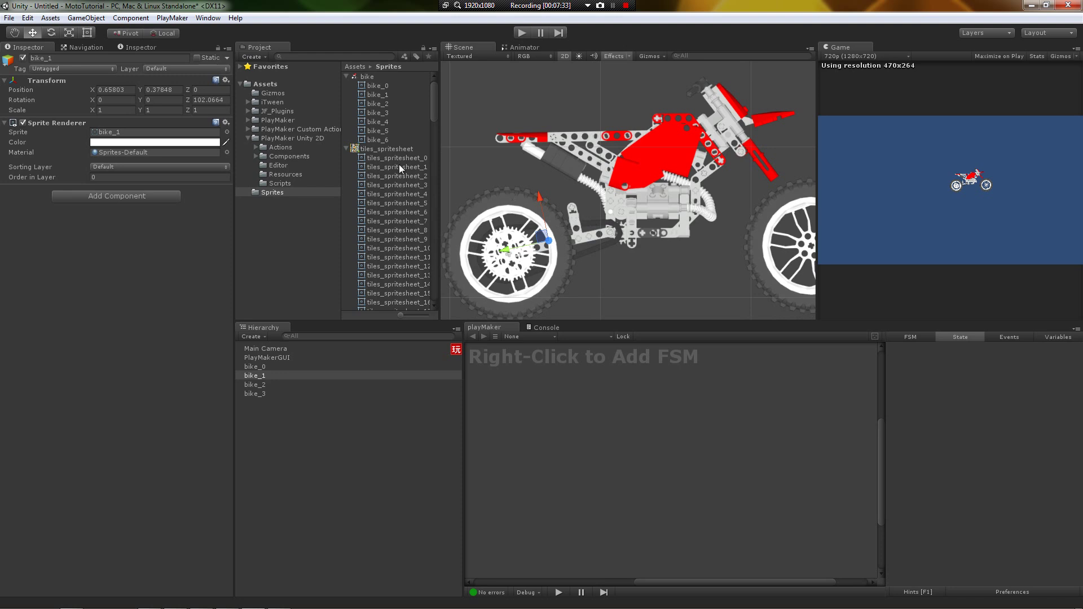
pyautogui.click(366, 76)
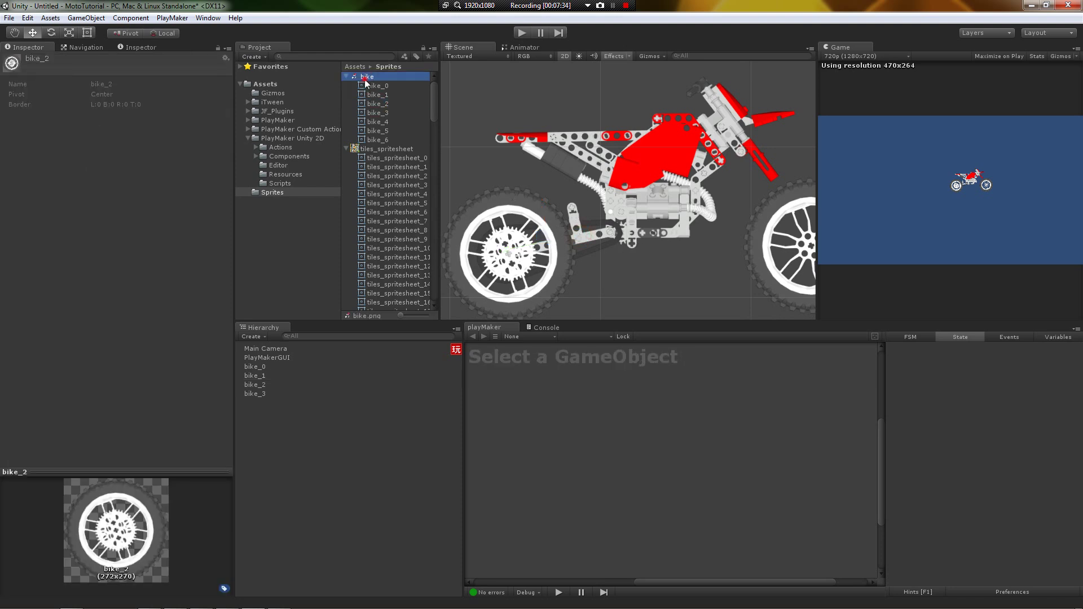
# - In the Sprite Editor, move the bike_1 swingarm pivot near its bottom end
pyautogui.click(206, 125)
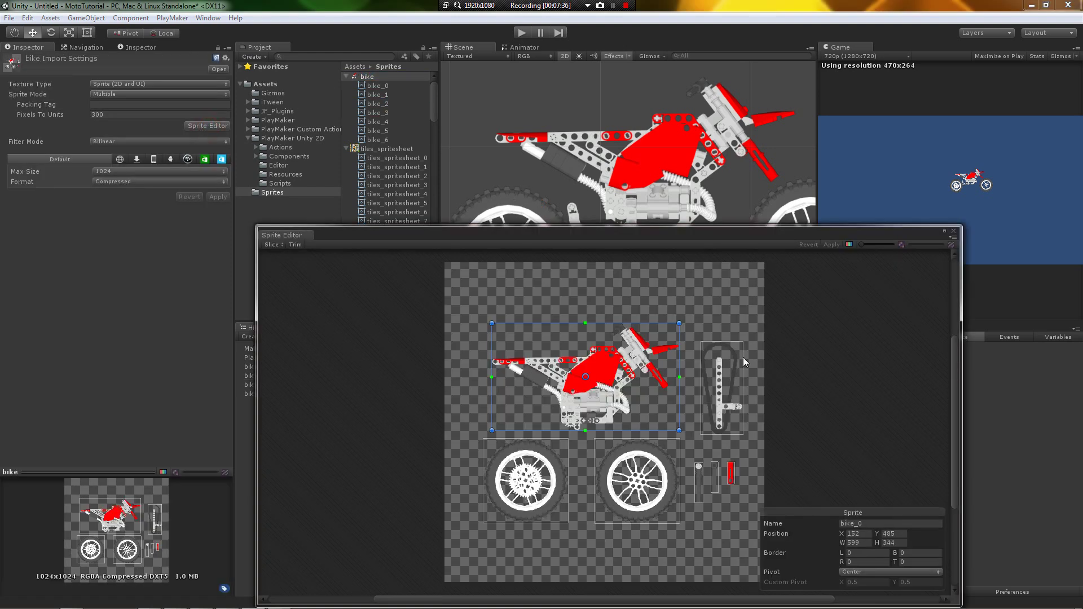
pyautogui.click(725, 374)
pyautogui.scroll(6, 652, 405)
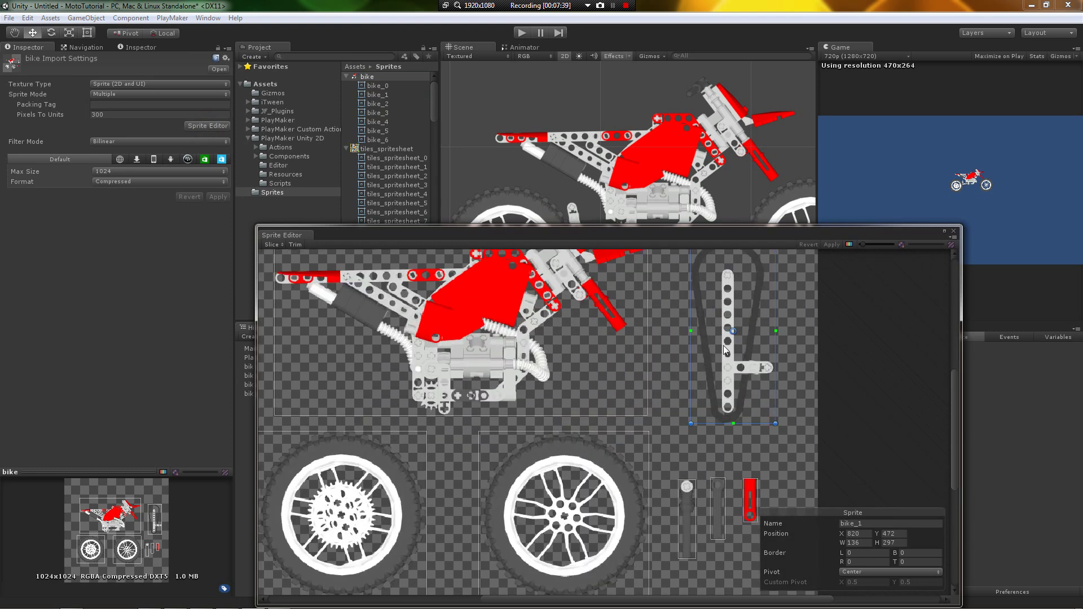
pyautogui.moveTo(618, 363); pyautogui.dragTo(614, 439)
pyautogui.moveTo(614, 439); pyautogui.dragTo(614, 387, button='middle')
# - Move the bike_4 and bike_5 pivots to their top holes
pyautogui.click(577, 474)
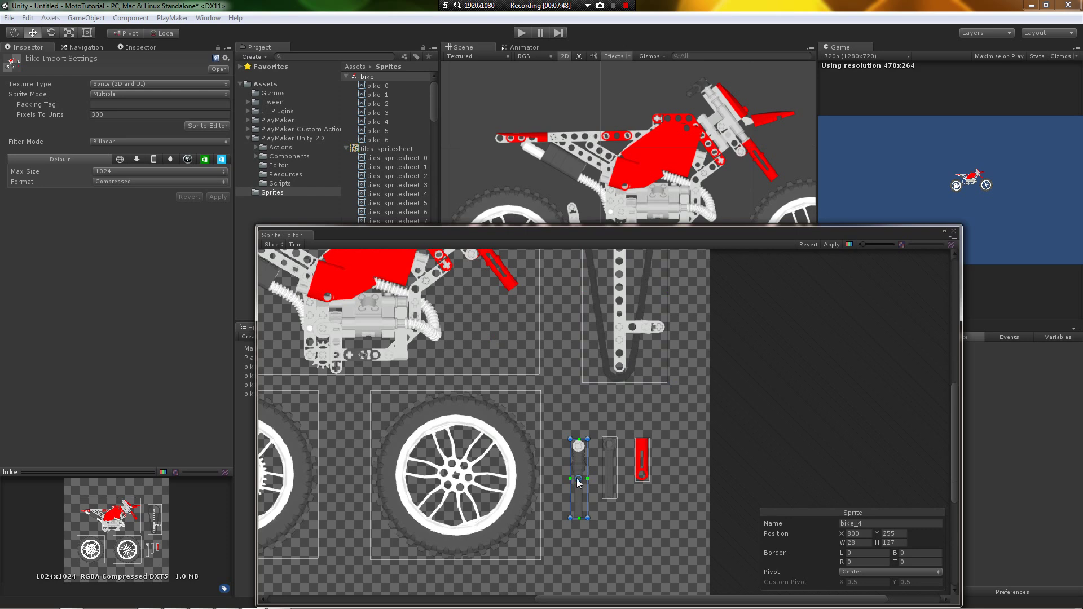
pyautogui.moveTo(574, 480); pyautogui.dragTo(576, 449)
pyautogui.scroll(3, 577, 450)
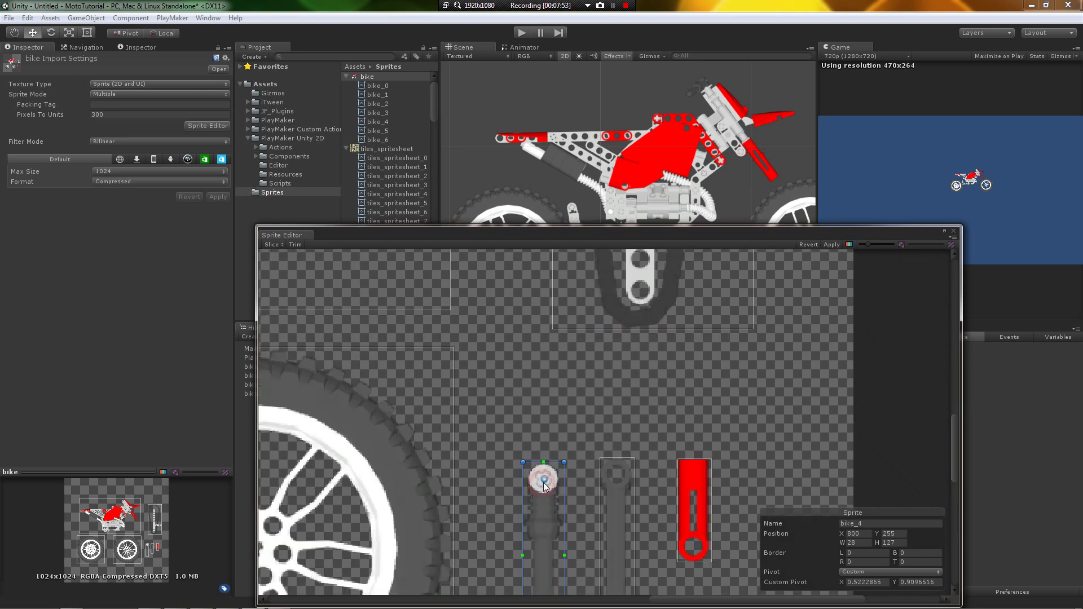
pyautogui.click(613, 489)
pyautogui.moveTo(613, 489); pyautogui.dragTo(610, 445, button='middle')
pyautogui.moveTo(610, 445); pyautogui.dragTo(608, 398)
# - Move the red bike_6 pivot to its bottom hole and check the sprocket sprite
pyautogui.click(671, 431)
pyautogui.moveTo(680, 431); pyautogui.dragTo(684, 466)
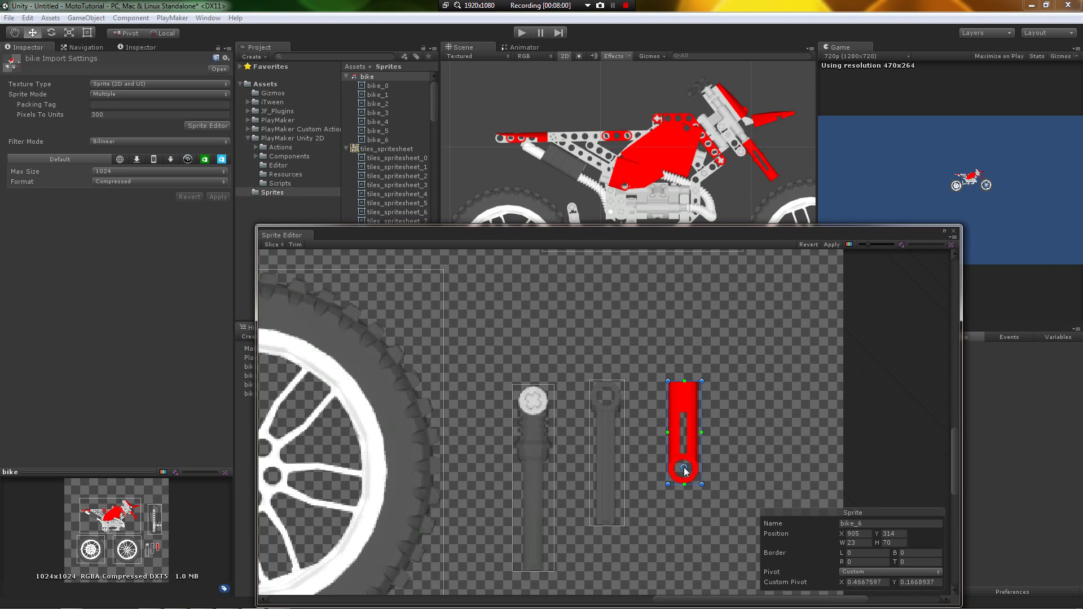
pyautogui.click(625, 382)
pyautogui.scroll(-2, 625, 382)
pyautogui.scroll(-2, 587, 409)
pyautogui.click(586, 409)
pyautogui.scroll(2, 578, 547)
pyautogui.scroll(-2, 578, 548)
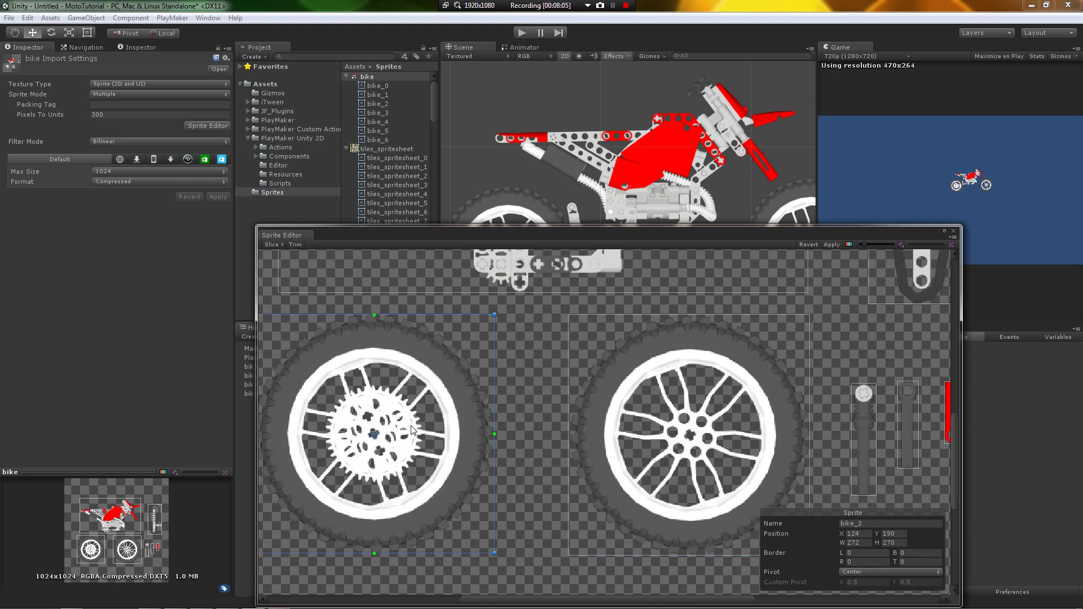
# - Set the bike_0 body pivot on the engine (X 0.52, Y 0.31) and apply all pivots
pyautogui.moveTo(415, 426); pyautogui.dragTo(423, 592, button='middle')
pyautogui.click(531, 343)
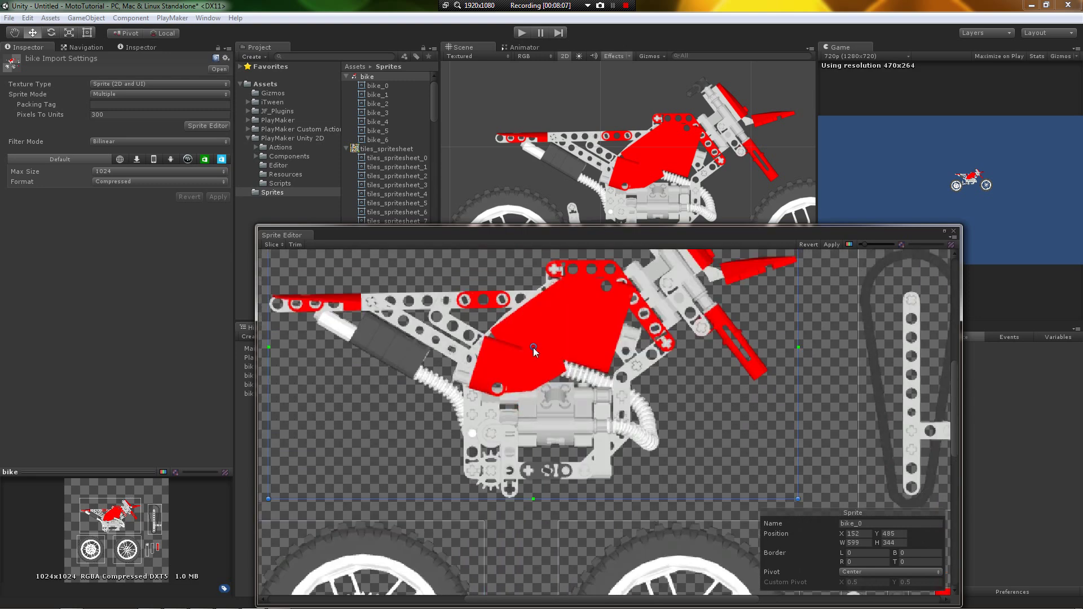
pyautogui.moveTo(533, 347); pyautogui.dragTo(539, 400)
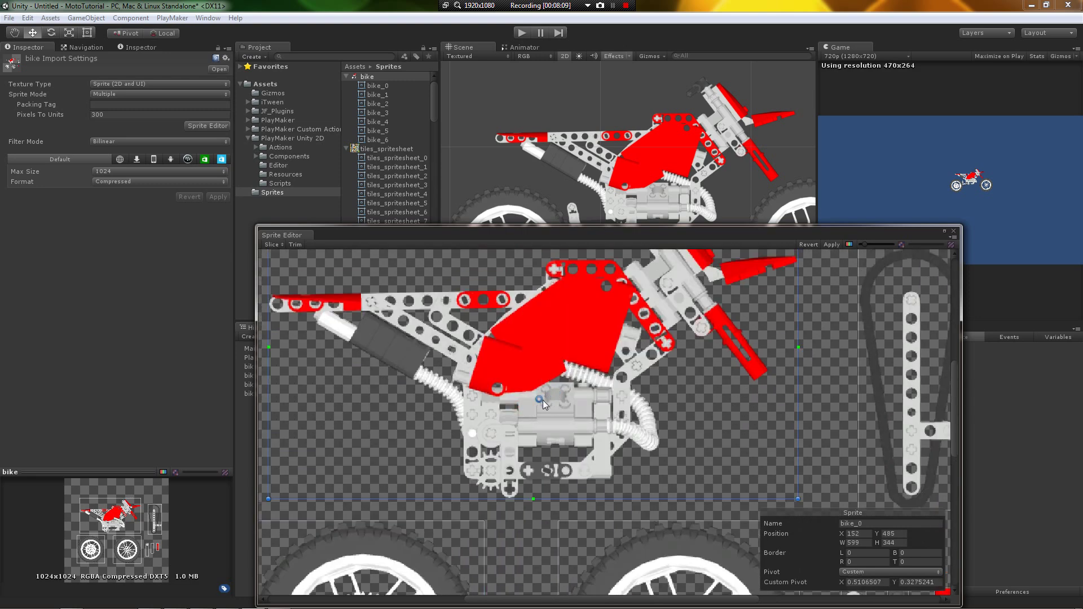
pyautogui.moveTo(540, 401); pyautogui.dragTo(561, 411, button='middle')
pyautogui.scroll(-3, 560, 410)
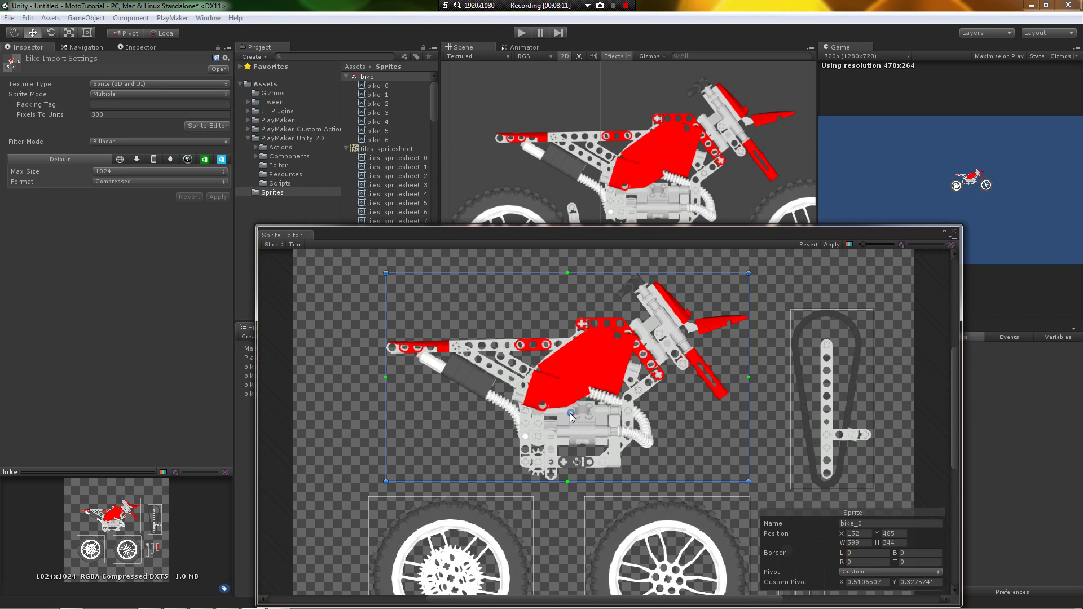
pyautogui.moveTo(571, 414); pyautogui.dragTo(576, 419)
pyautogui.scroll(-1, 564, 359)
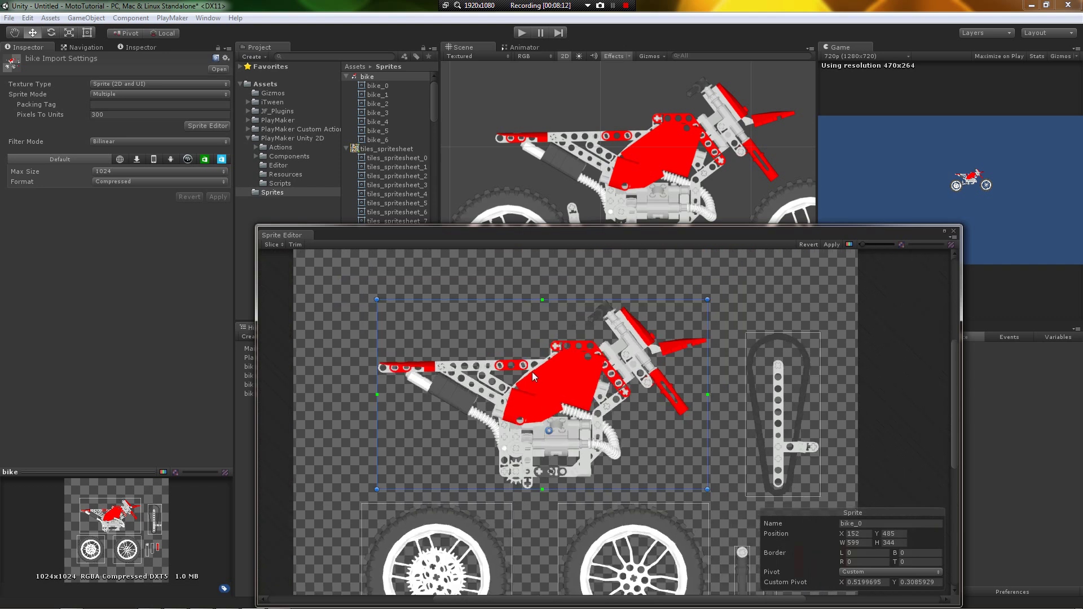
pyautogui.click(536, 279)
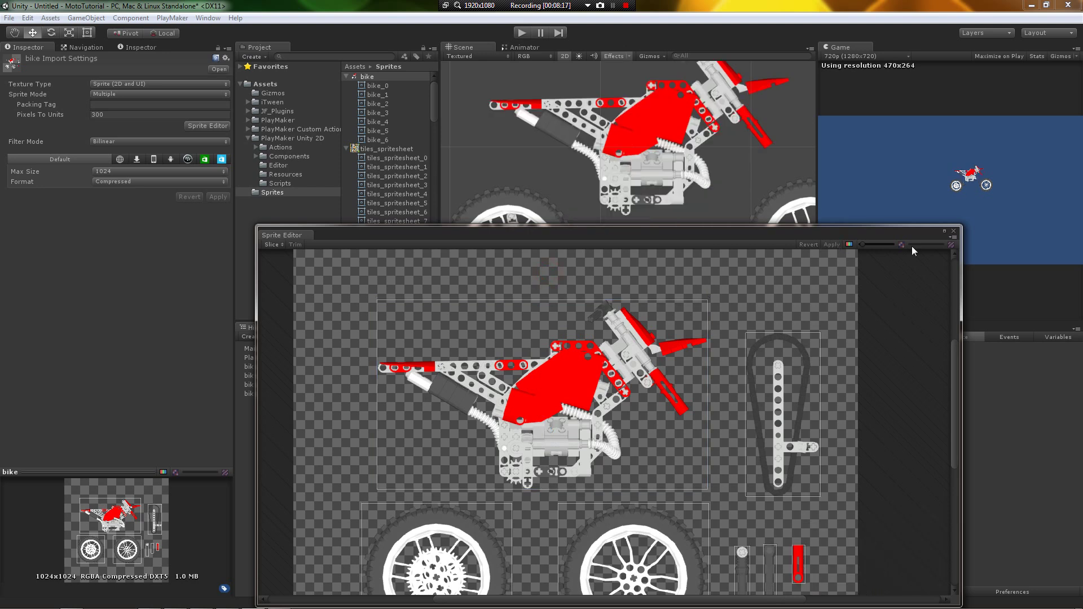
pyautogui.click(953, 231)
# - Move the swingarm onto the frame under the engine, at X 1.0404, Y 0.64896
pyautogui.click(651, 125)
pyautogui.scroll(-3, 593, 186)
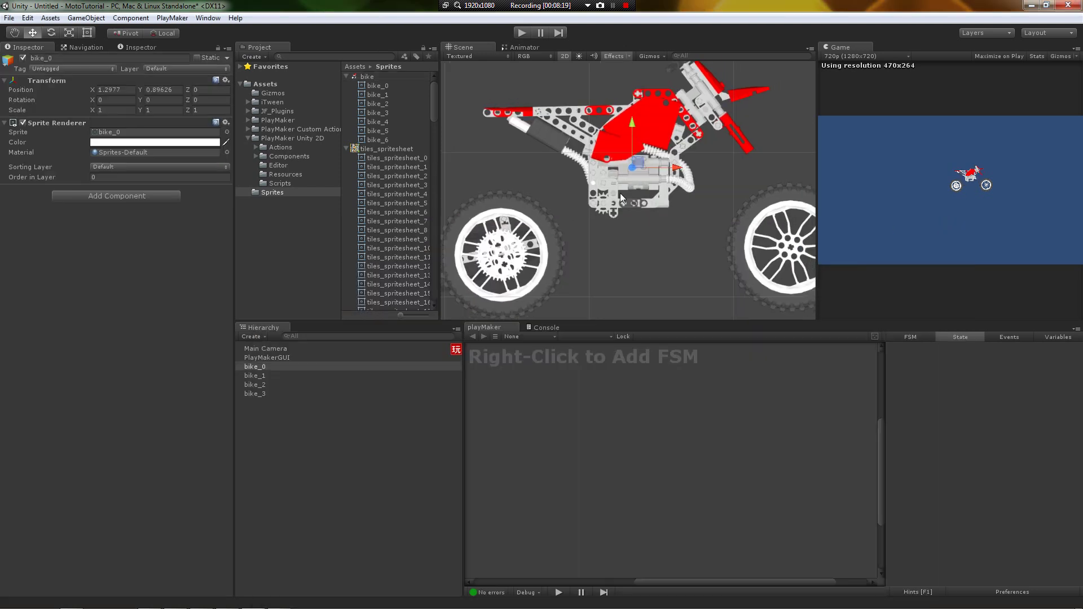
pyautogui.click(477, 242)
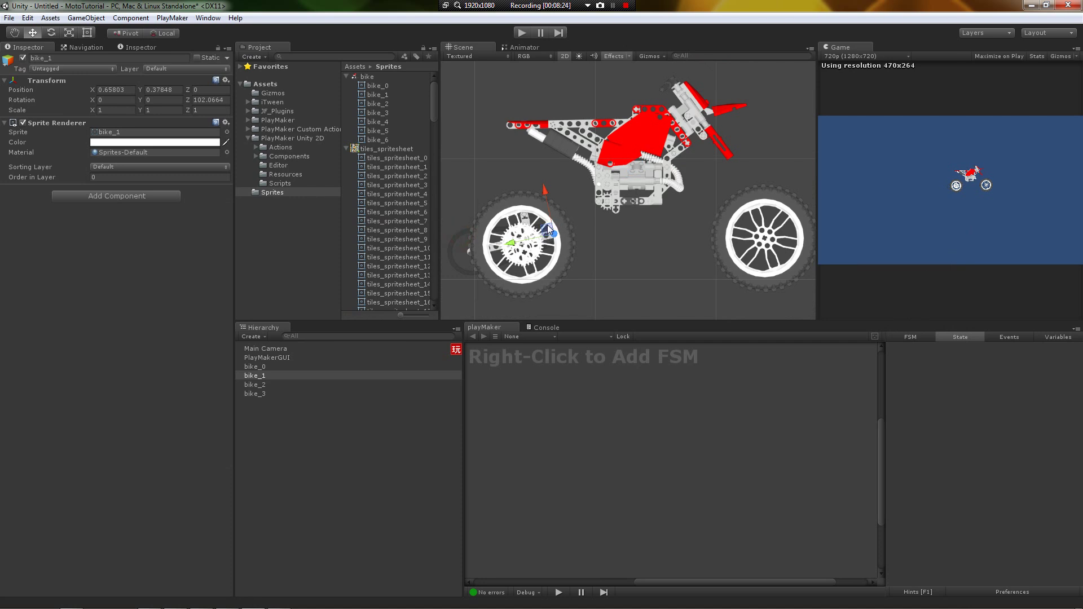
pyautogui.moveTo(544, 230); pyautogui.dragTo(591, 199)
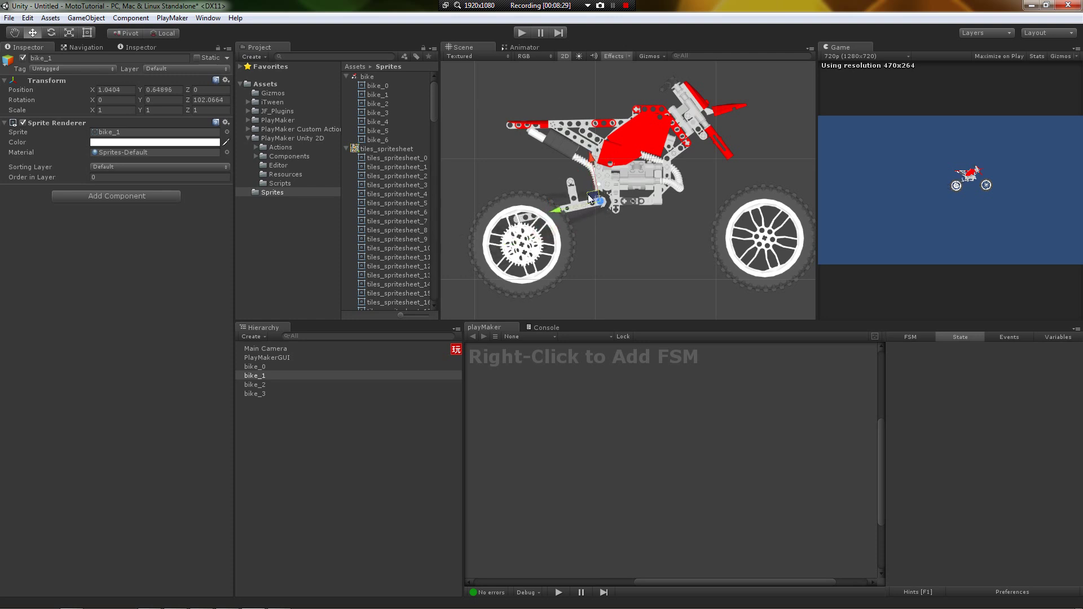
# - Nudge the bike_2 sprocket wheel beneath the swingarm, then reselect the swingarm
pyautogui.click(532, 239)
pyautogui.moveTo(530, 239); pyautogui.dragTo(522, 216)
pyautogui.click(569, 204)
pyautogui.scroll(1, 594, 229)
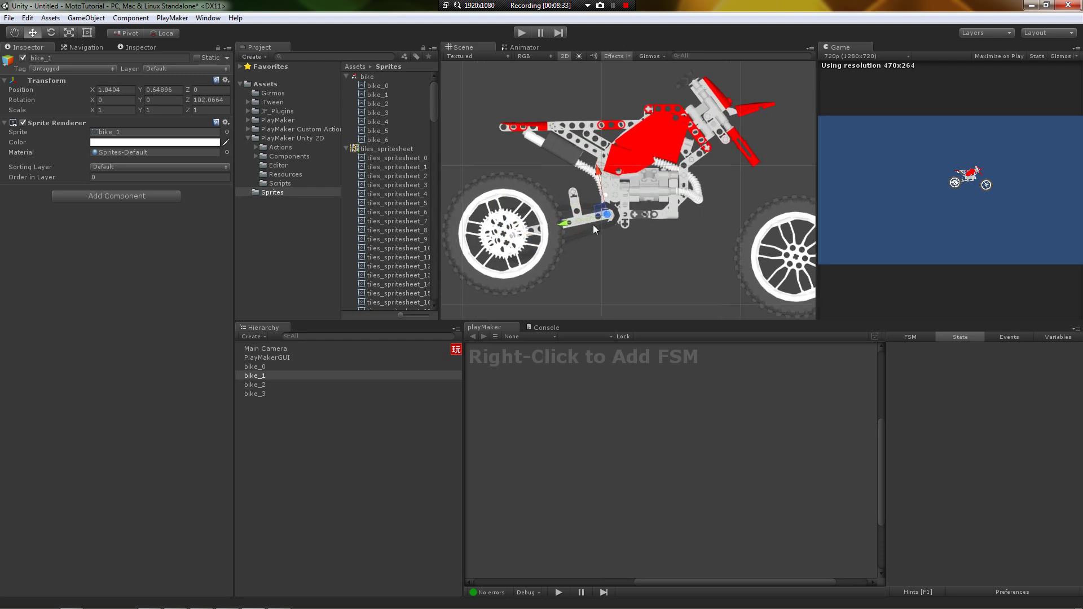
pyautogui.scroll(1, 593, 229)
pyautogui.moveTo(566, 220)
pyautogui.mouseDown(button='middle')
pyautogui.moveTo(584, 231)
pyautogui.moveTo(574, 228)
pyautogui.mouseUp(button='middle')
pyautogui.scroll(1, 583, 231)
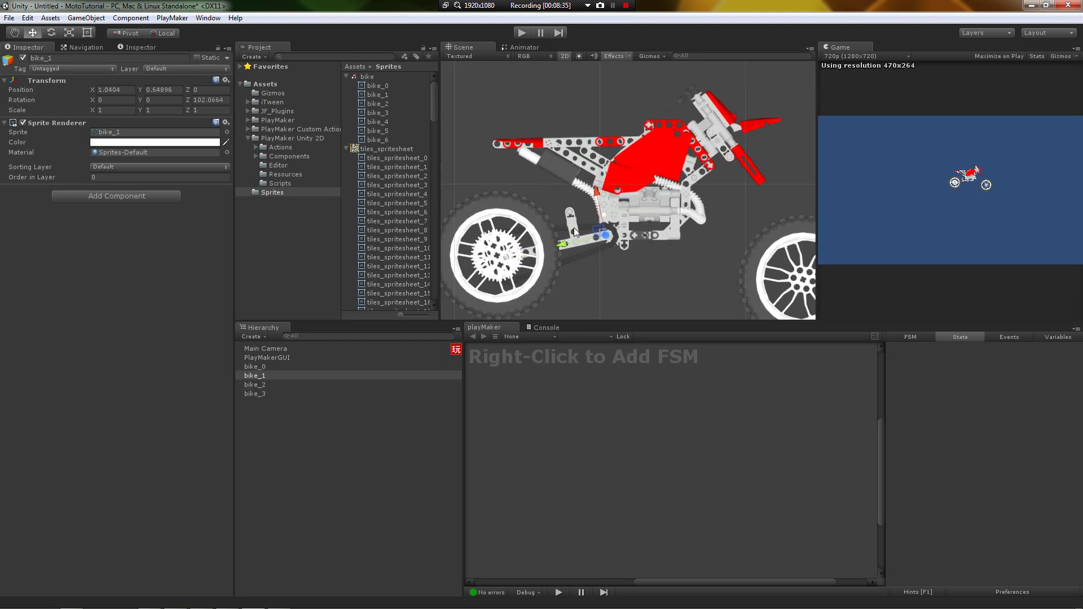
# - Orbit briefly around the bike, return to the 2D view and select the bike_1 sprite
pyautogui.click(110, 167)
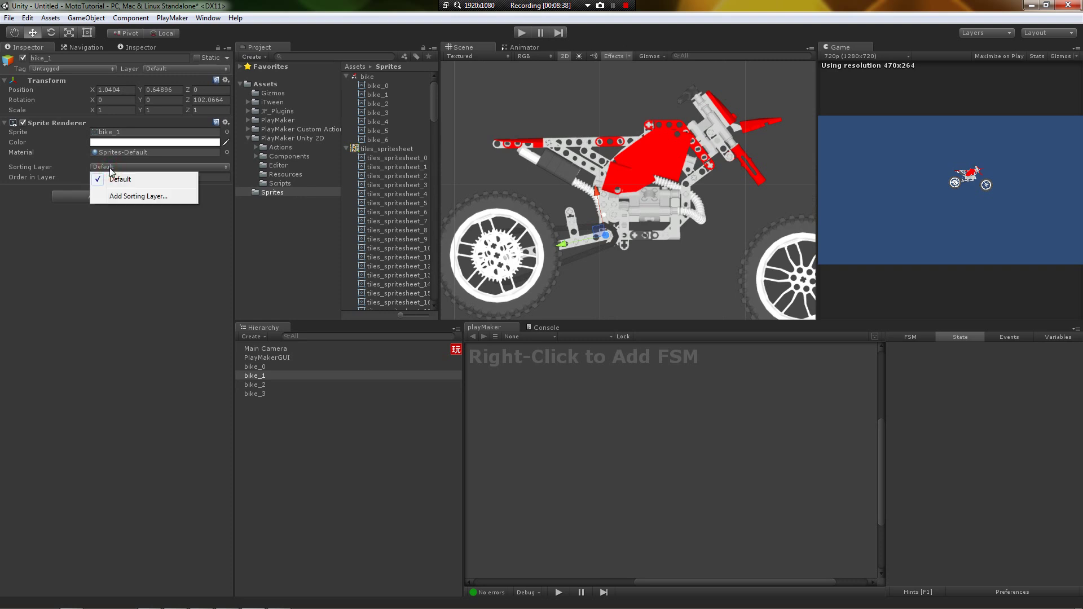
pyautogui.click(554, 94)
pyautogui.click(564, 56)
pyautogui.keyDown('alt'); pyautogui.moveTo(687, 226); pyautogui.dragTo(590, 192); pyautogui.keyUp('alt')
pyautogui.click(565, 56)
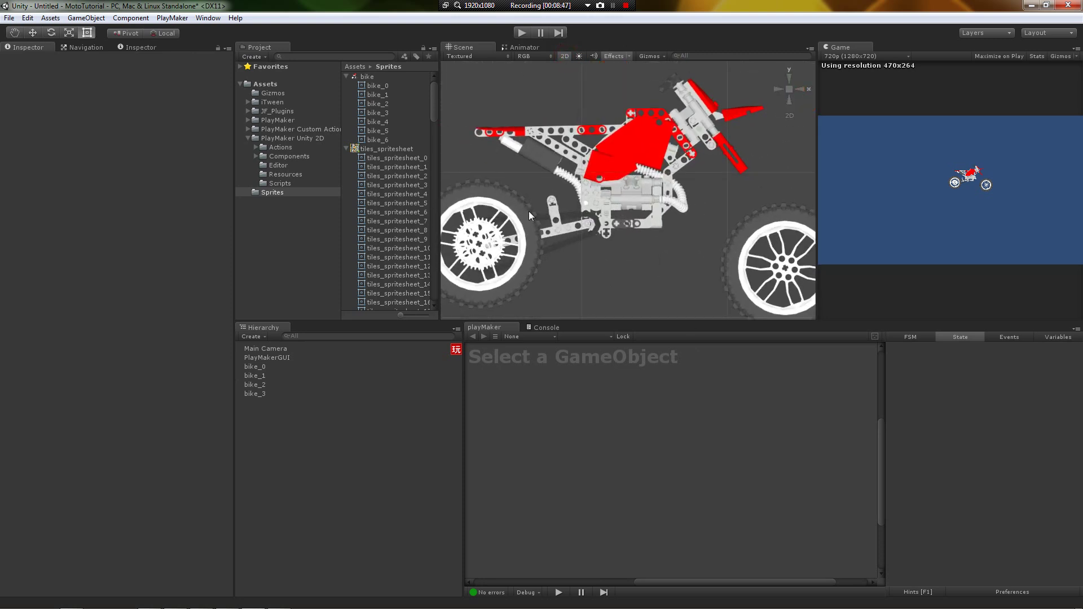
pyautogui.click(631, 214)
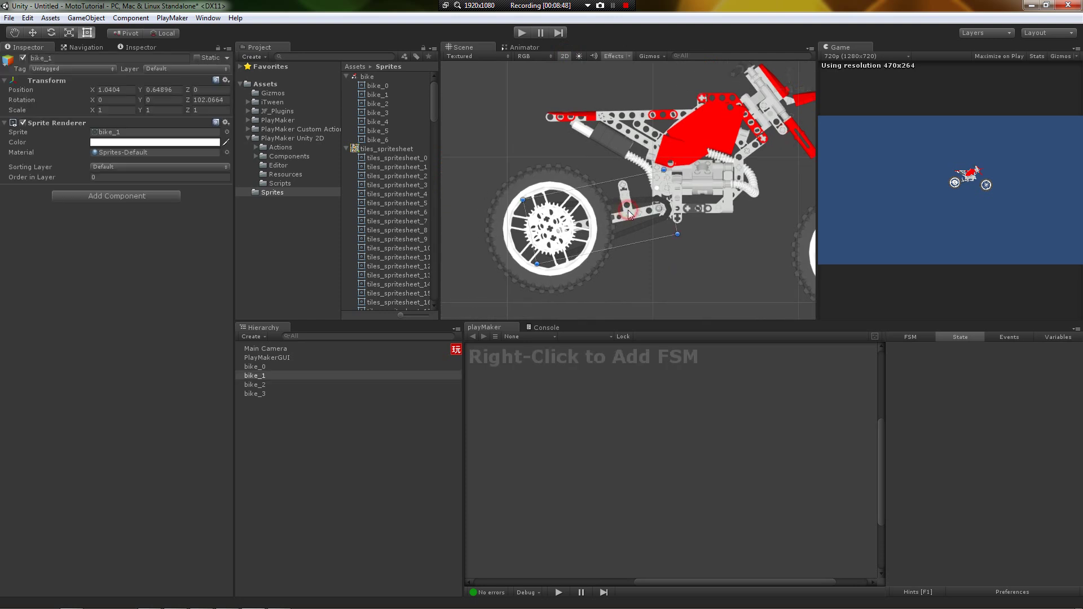
# - Add three new sorting layers through bike_1's Sorting Layer settings
pyautogui.click(122, 167)
pyautogui.click(118, 195)
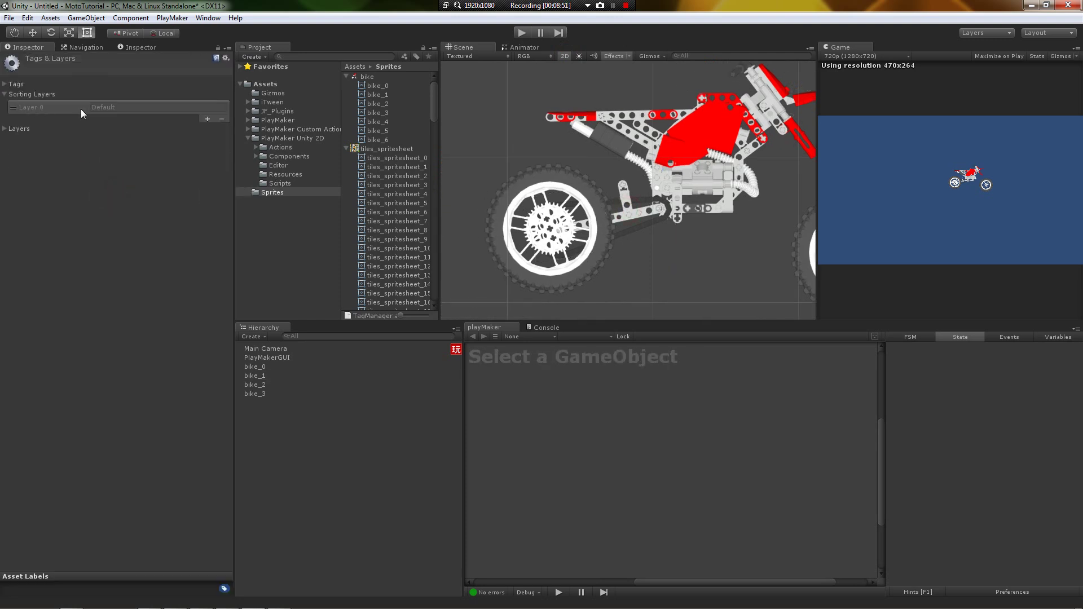
pyautogui.click(208, 119)
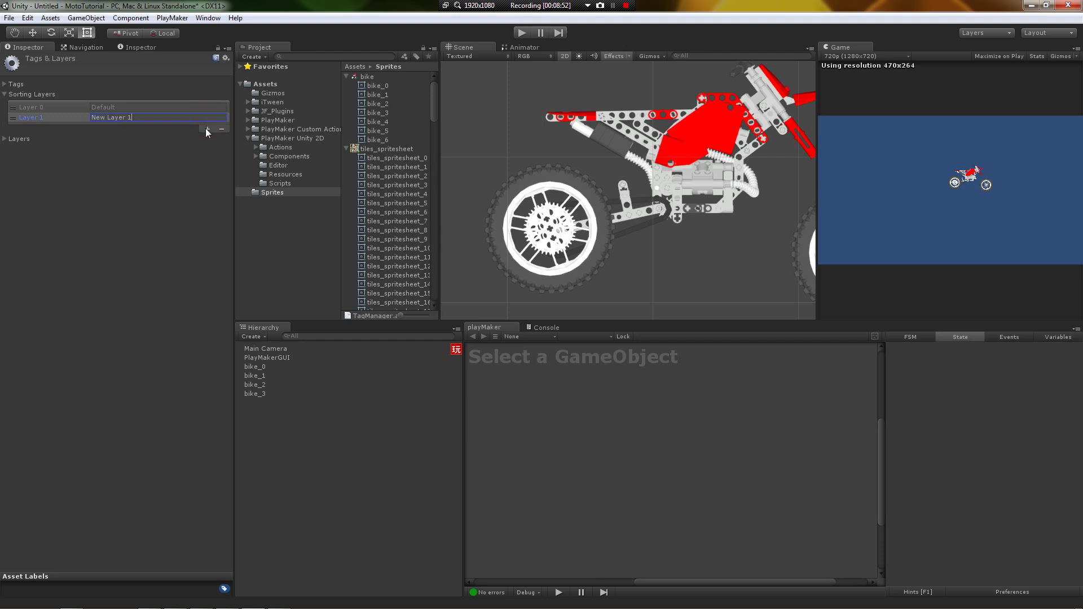
pyautogui.click(208, 129)
pyautogui.click(208, 139)
# - Rename the new layers MiddleGround, Foreground and Background, then add a fourth layer
pyautogui.click(145, 119)
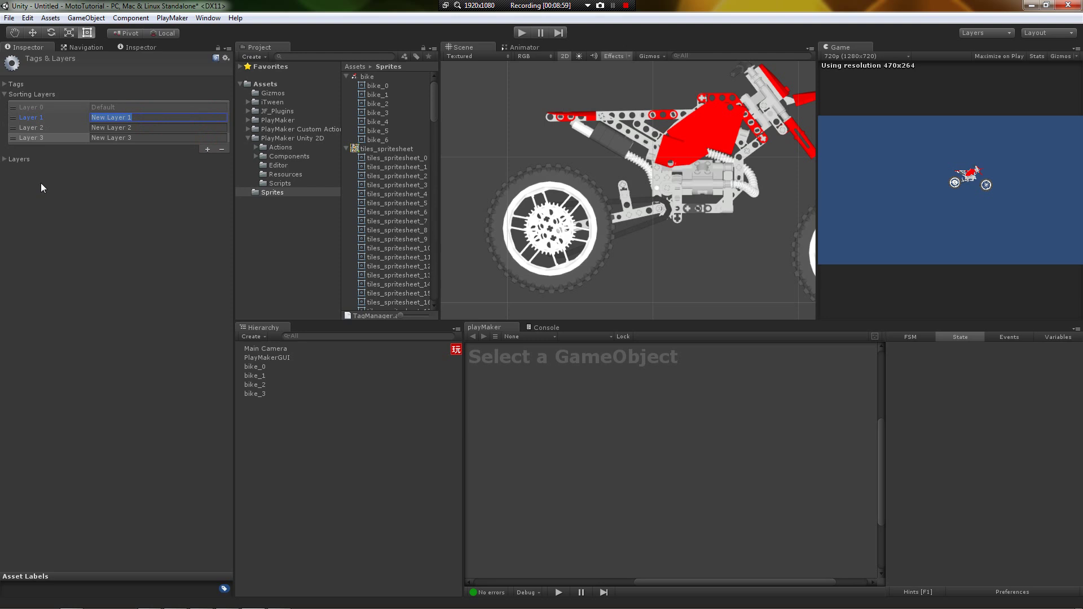
pyautogui.write('MiddleGround')
pyautogui.click(138, 127)
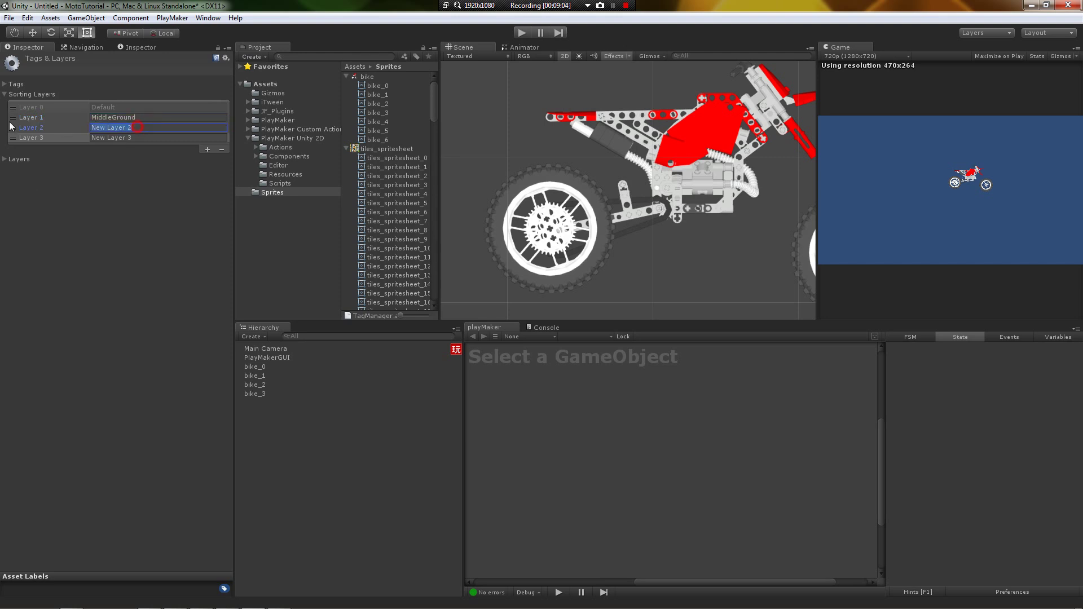
pyautogui.write('Foreground')
pyautogui.click(156, 133)
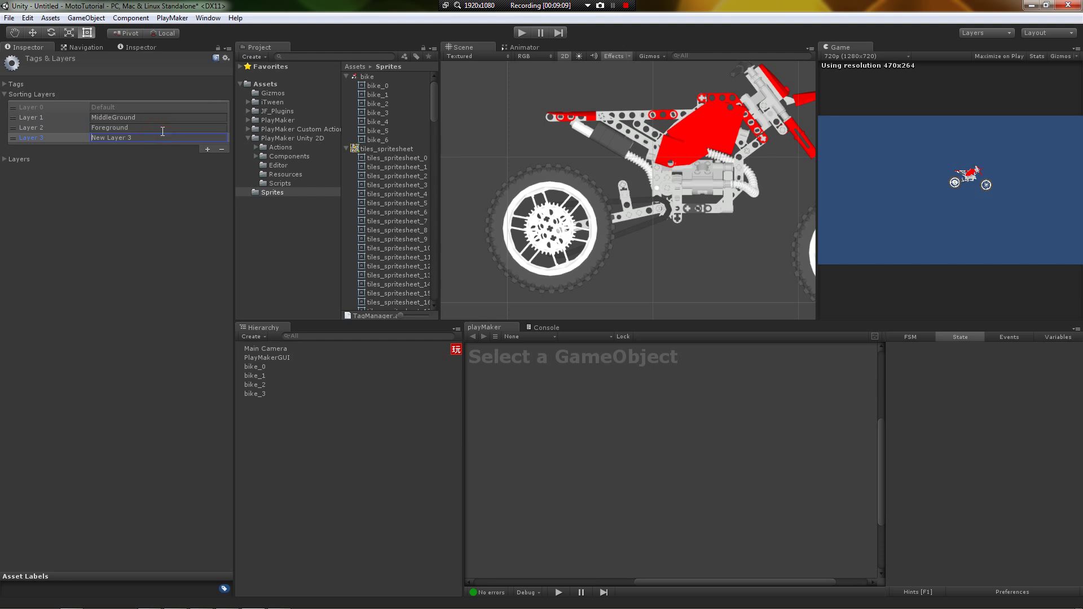
pyautogui.click(157, 138)
pyautogui.write('Background')
pyautogui.click(208, 149)
pyautogui.click(137, 149)
# - Name the fourth layer Bike and drag Bike above Foreground, leaving Foreground last
pyautogui.write('Bike')
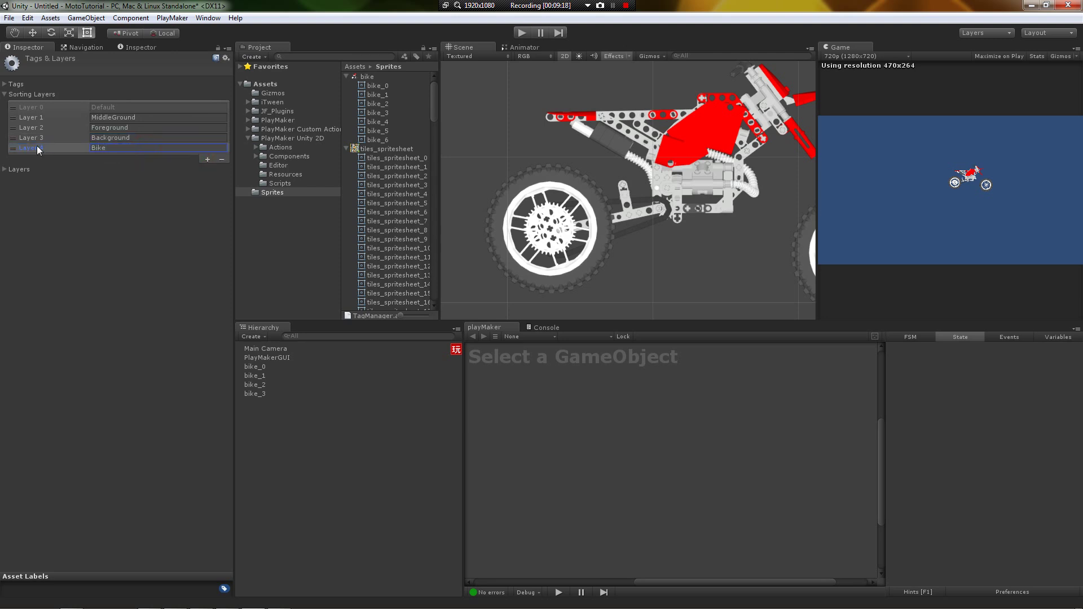
pyautogui.moveTo(38, 148); pyautogui.dragTo(52, 127)
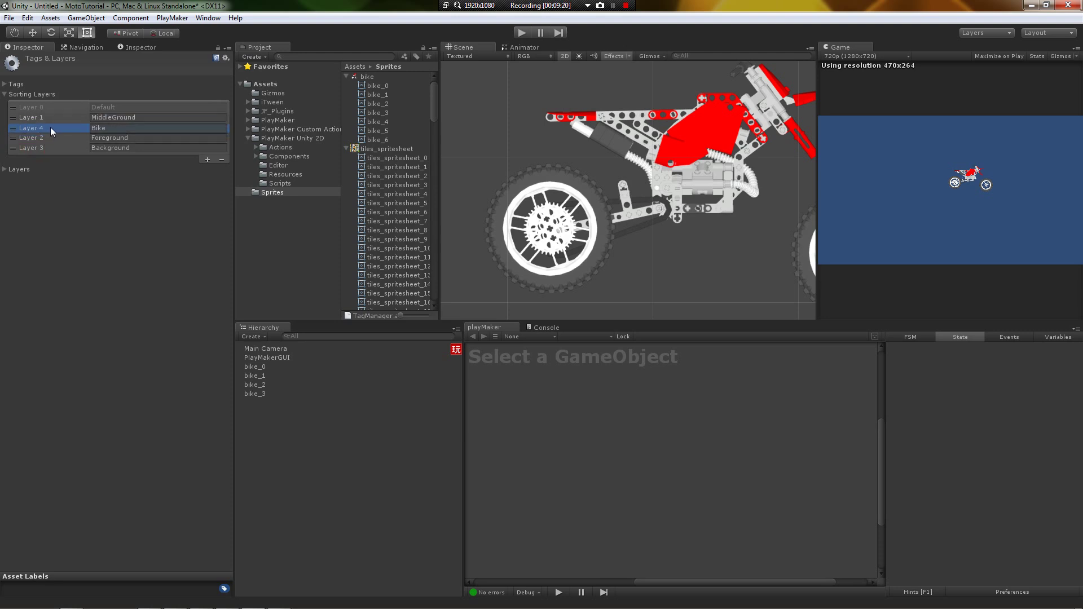
pyautogui.click(50, 137)
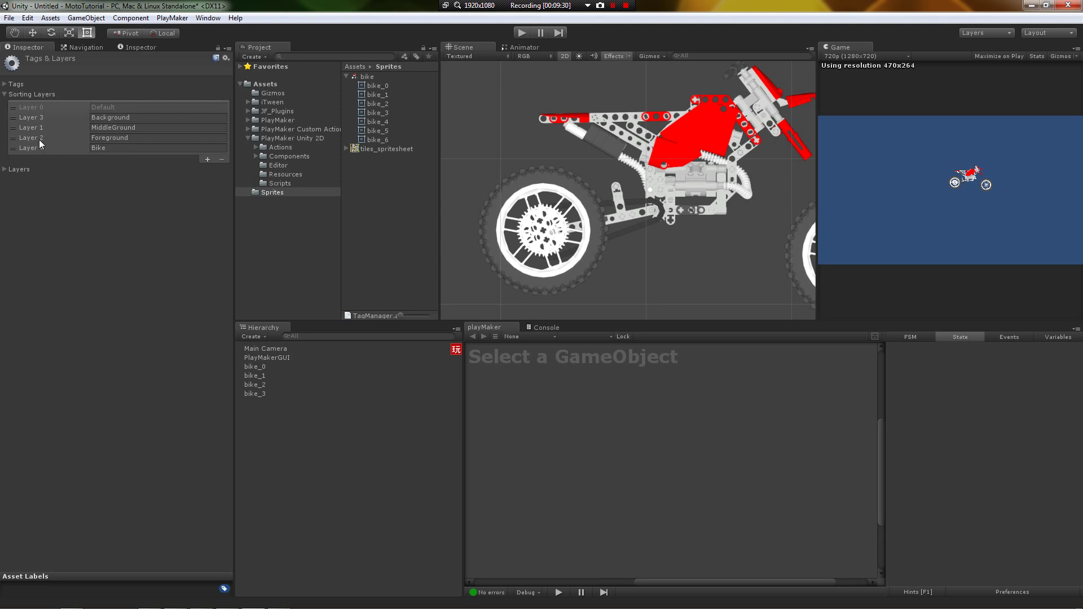
pyautogui.moveTo(39, 140); pyautogui.dragTo(46, 153)
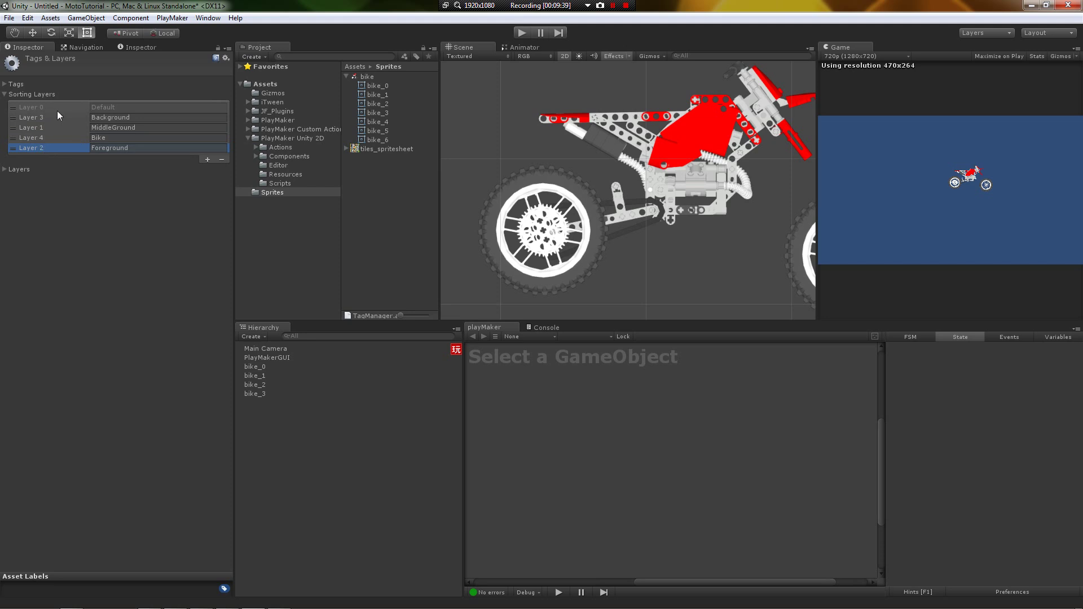
pyautogui.click(68, 143)
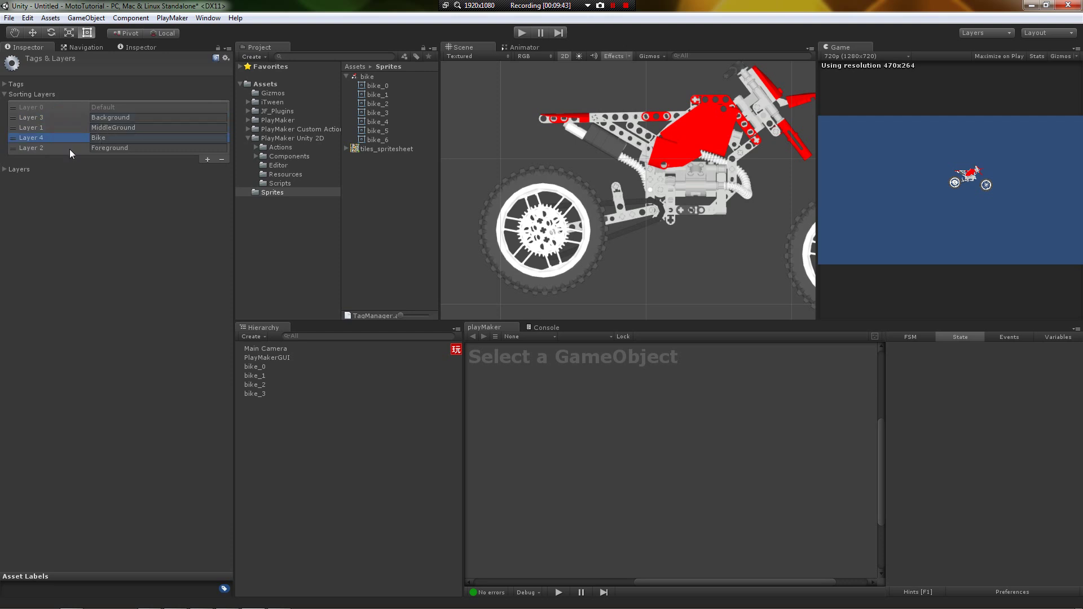
pyautogui.click(70, 149)
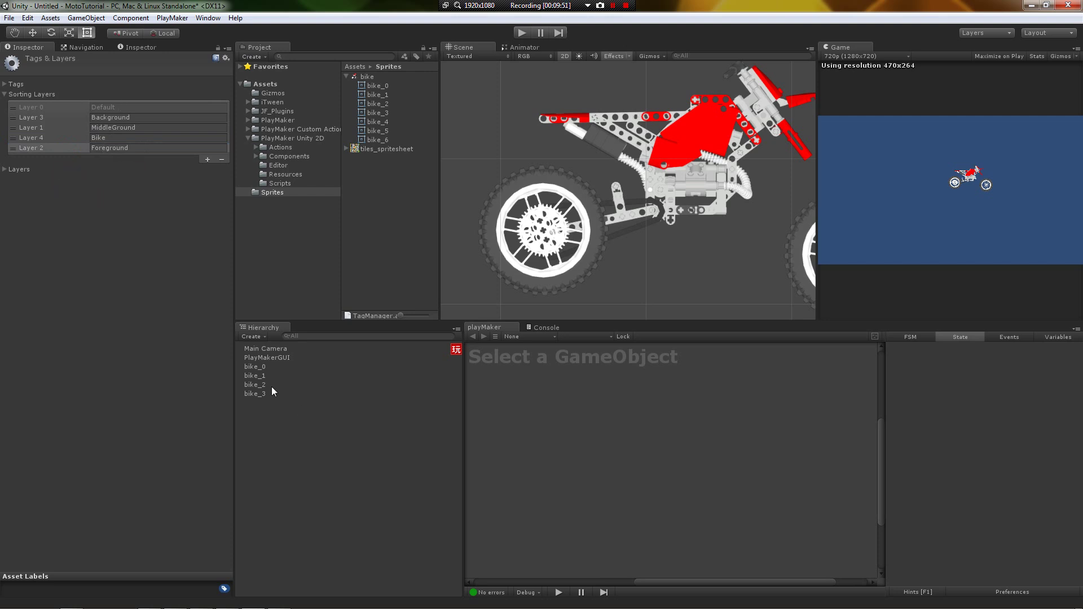
# - Select bike_0 through bike_3 together in the Hierarchy
pyautogui.click(262, 368)
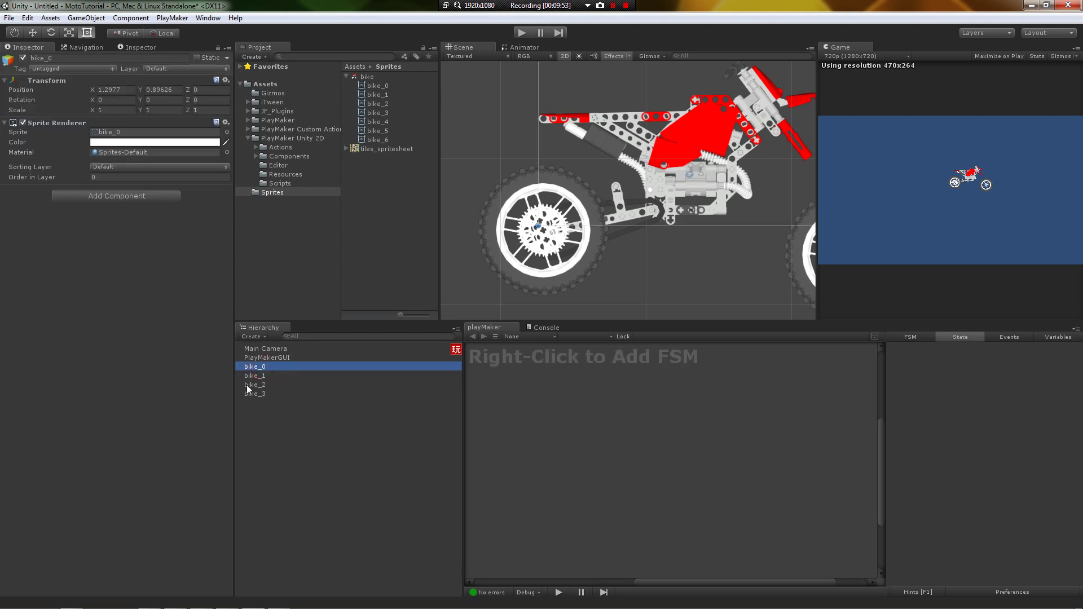
pyautogui.click(250, 394)
pyautogui.keyDown('shift'); pyautogui.click(265, 368); pyautogui.keyUp('shift')
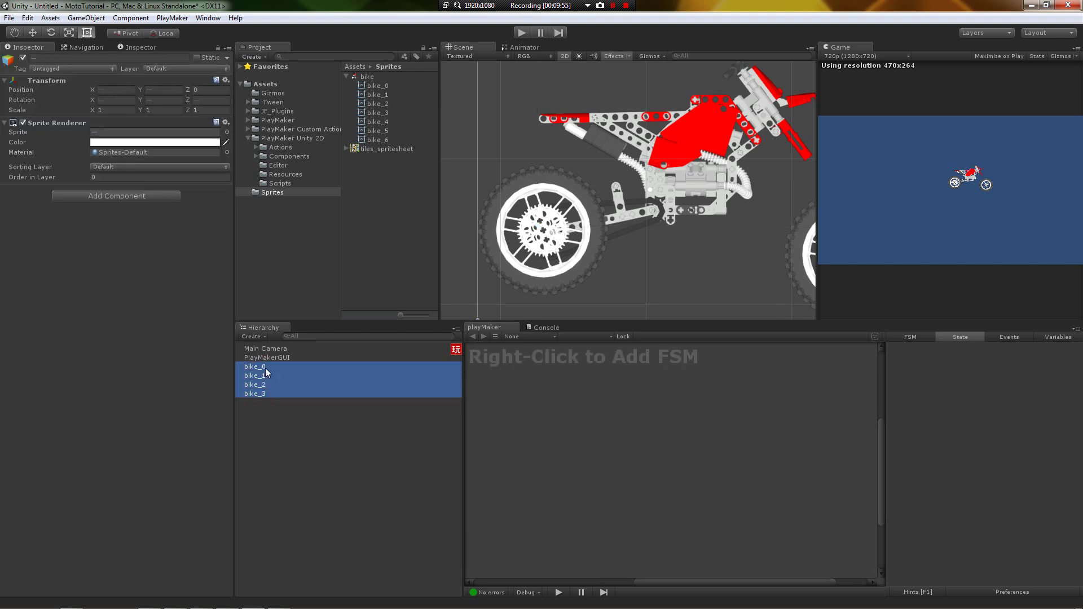
pyautogui.click(265, 360)
pyautogui.click(267, 367)
pyautogui.click(270, 376)
pyautogui.click(273, 384)
pyautogui.click(272, 394)
pyautogui.keyDown('shift'); pyautogui.click(269, 369); pyautogui.keyUp('shift')
# - Set the Sorting Layer of all four selected bike sprites to Bike
pyautogui.click(130, 167)
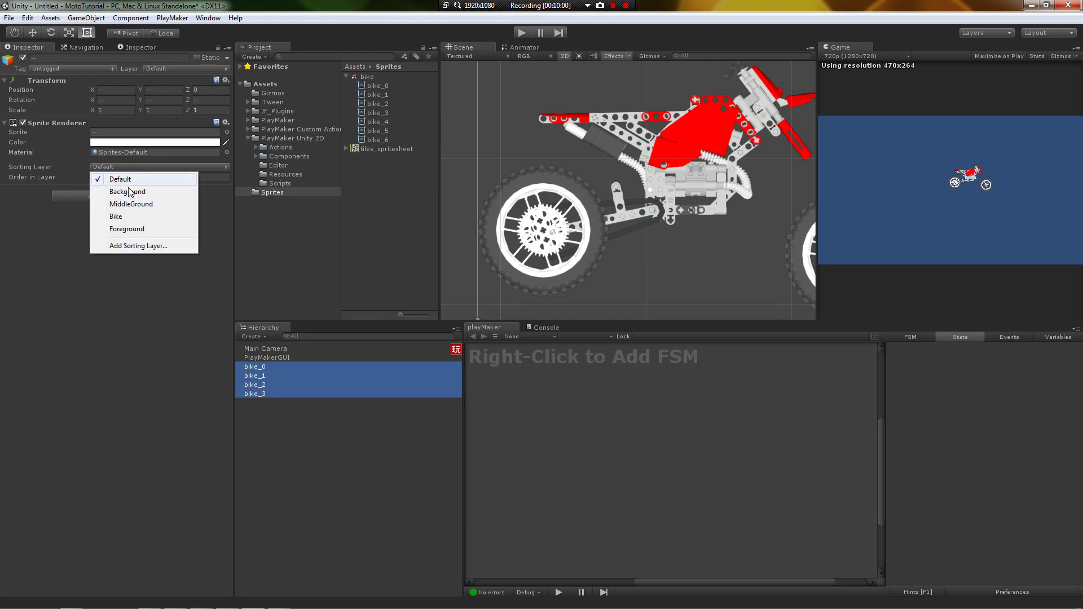
pyautogui.click(129, 217)
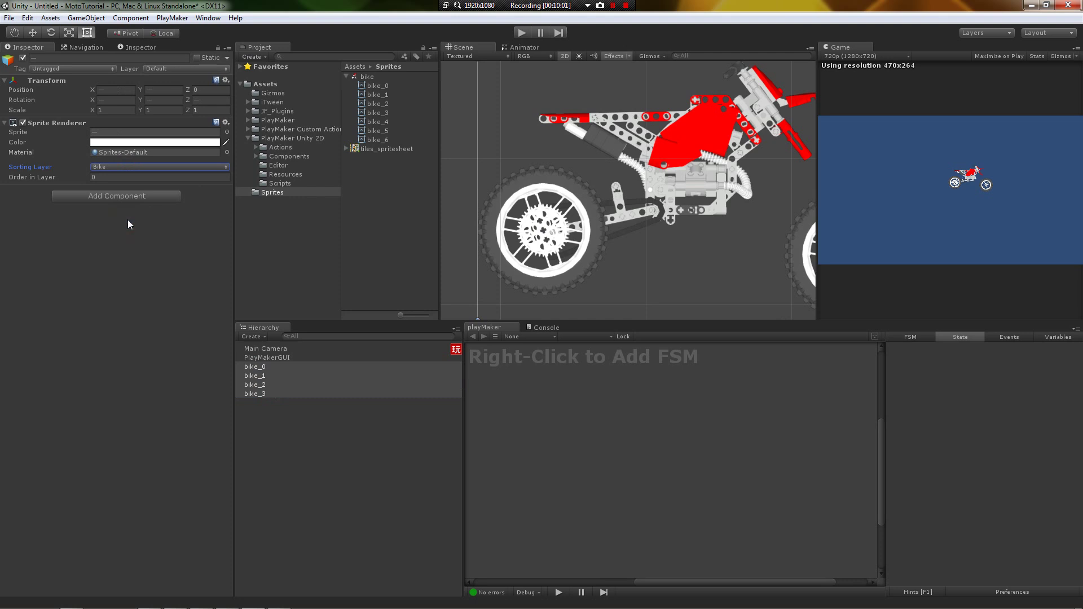
pyautogui.click(287, 412)
pyautogui.click(266, 368)
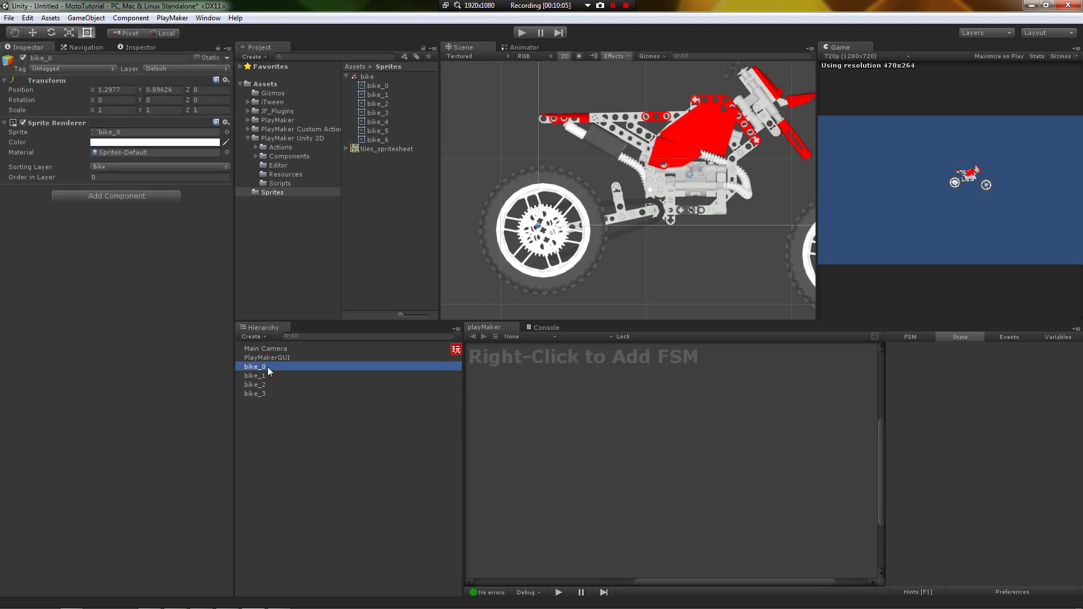
# - Set the swingarm bike_1's Order in Layer to 1
pyautogui.click(617, 235)
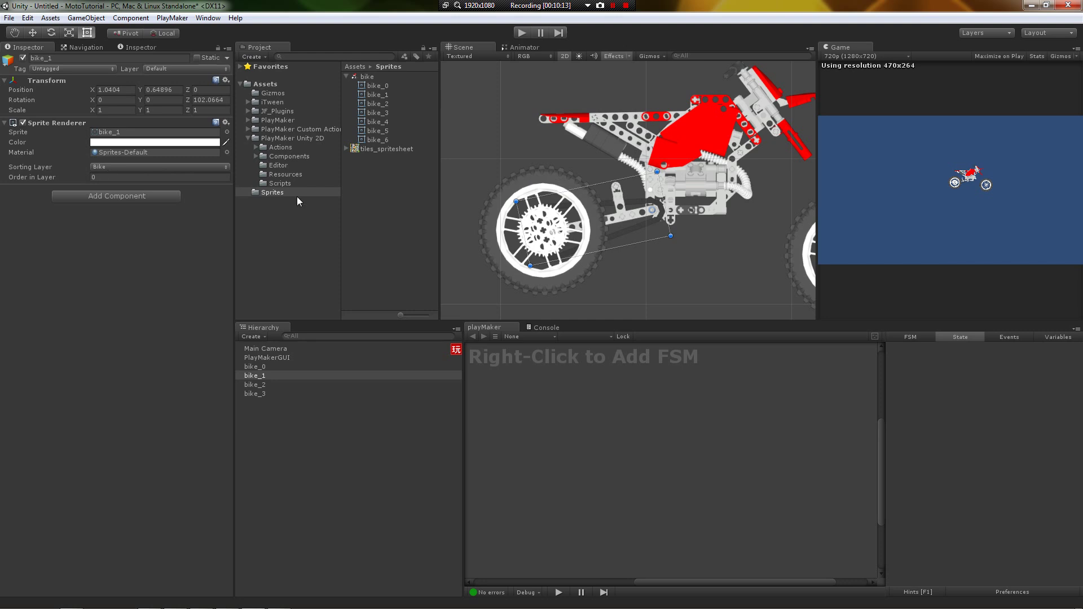
pyautogui.click(679, 164)
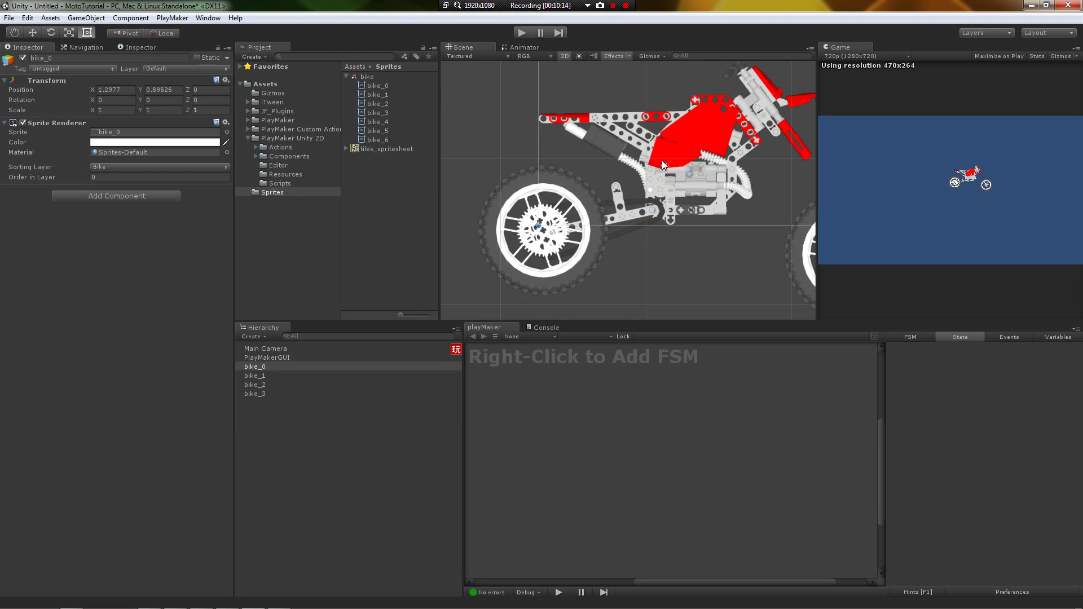
pyautogui.moveTo(679, 163); pyautogui.dragTo(661, 168, button='middle')
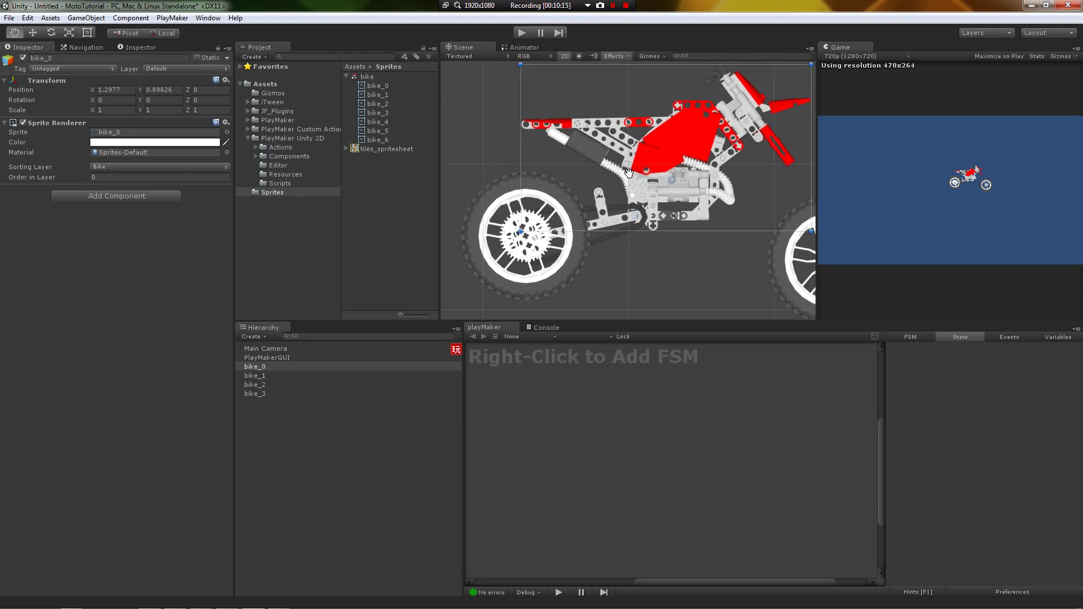
pyautogui.click(605, 210)
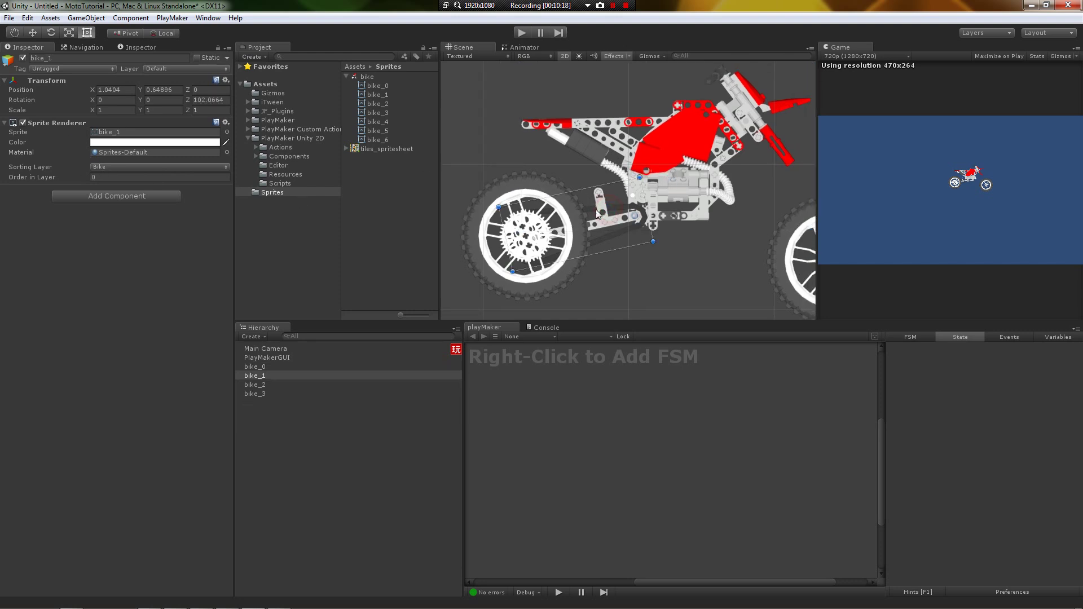
pyautogui.click(132, 181)
pyautogui.write('1')
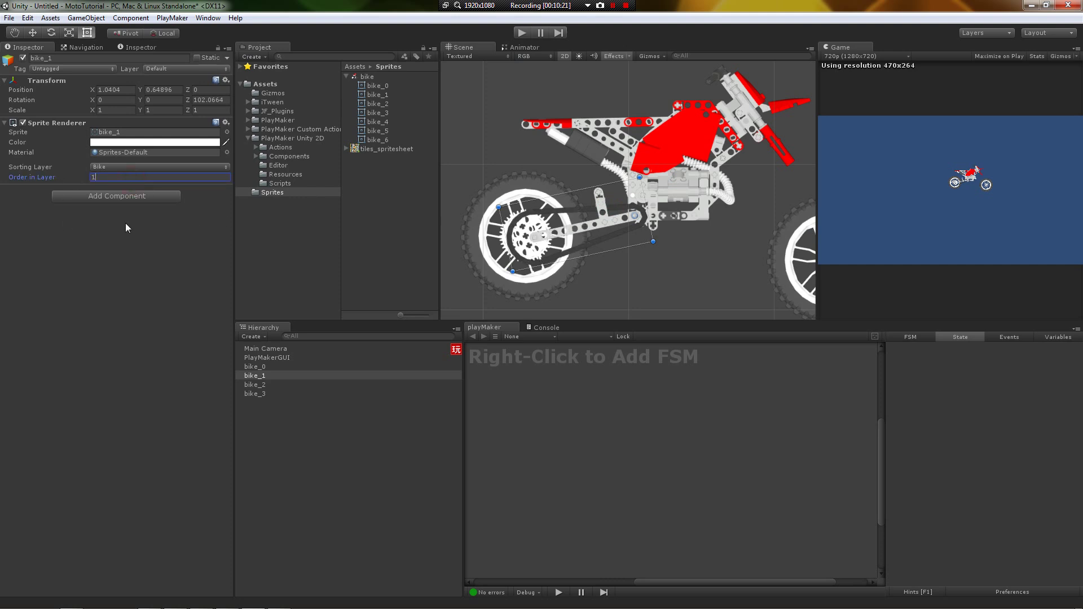
# - Select and inspect the wheels and body bike_0 with the Move tool active, ending on bike_1
pyautogui.click(519, 180)
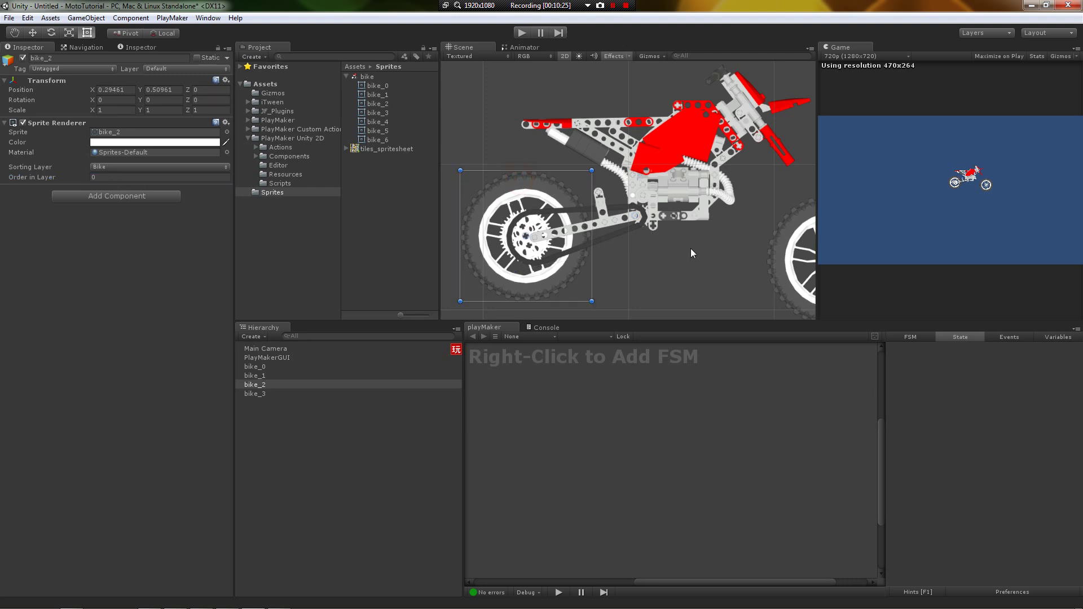
pyautogui.moveTo(692, 247); pyautogui.dragTo(633, 242, button='middle')
pyautogui.click(744, 252)
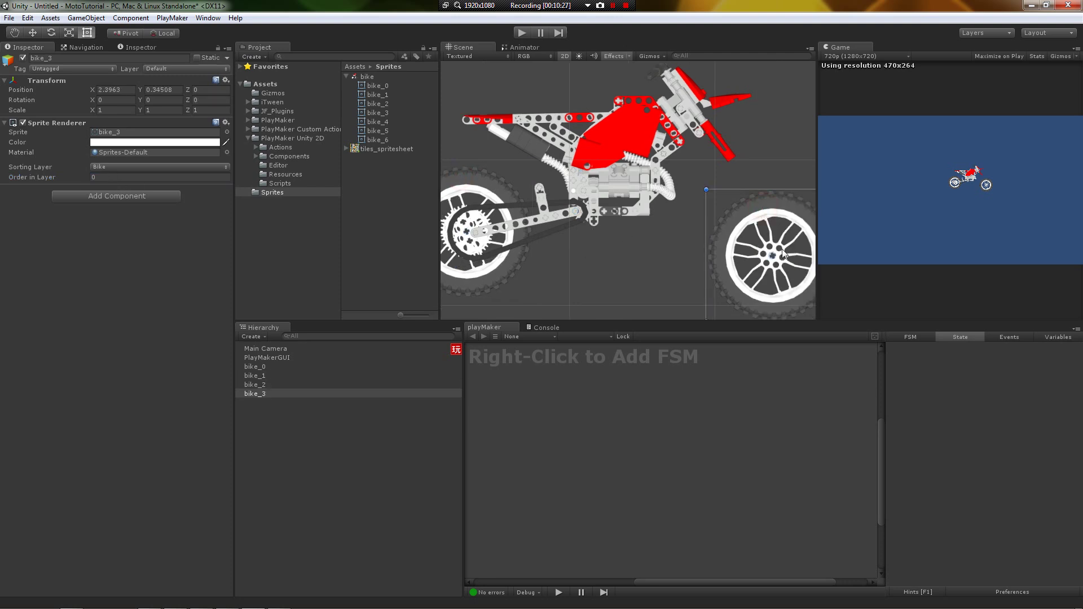
pyautogui.press('w')
pyautogui.click(544, 220)
pyautogui.moveTo(592, 226); pyautogui.dragTo(611, 226, button='middle')
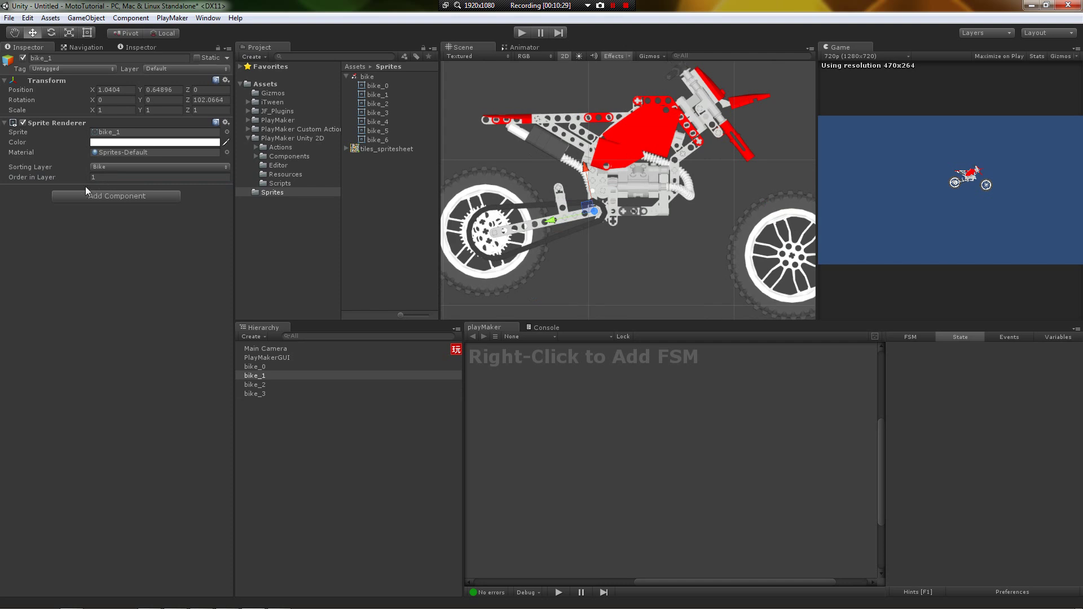
pyautogui.moveTo(533, 198); pyautogui.dragTo(550, 204, button='middle')
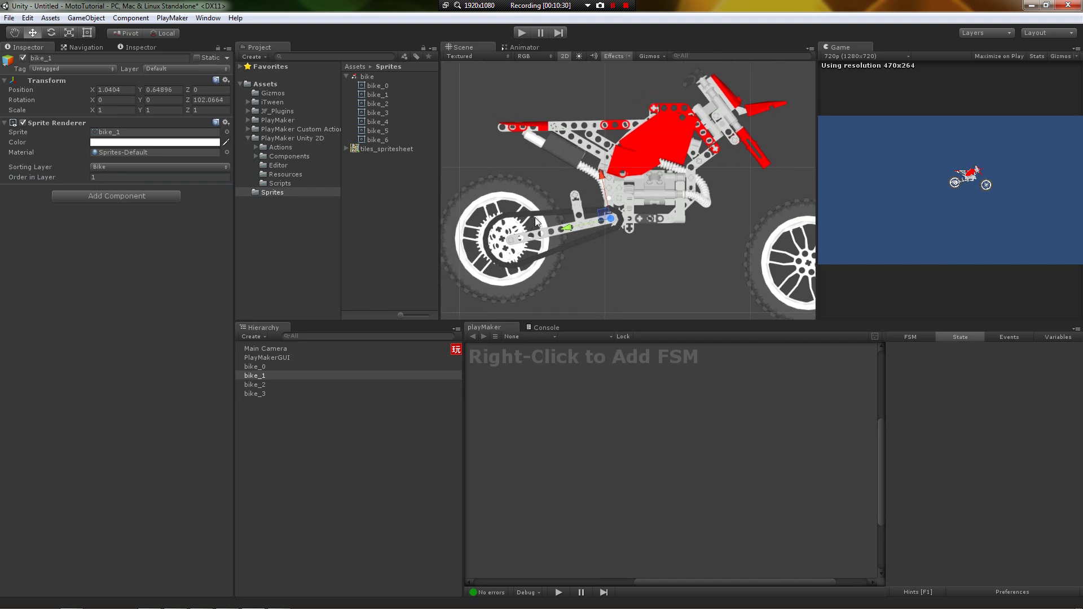
pyautogui.click(601, 177)
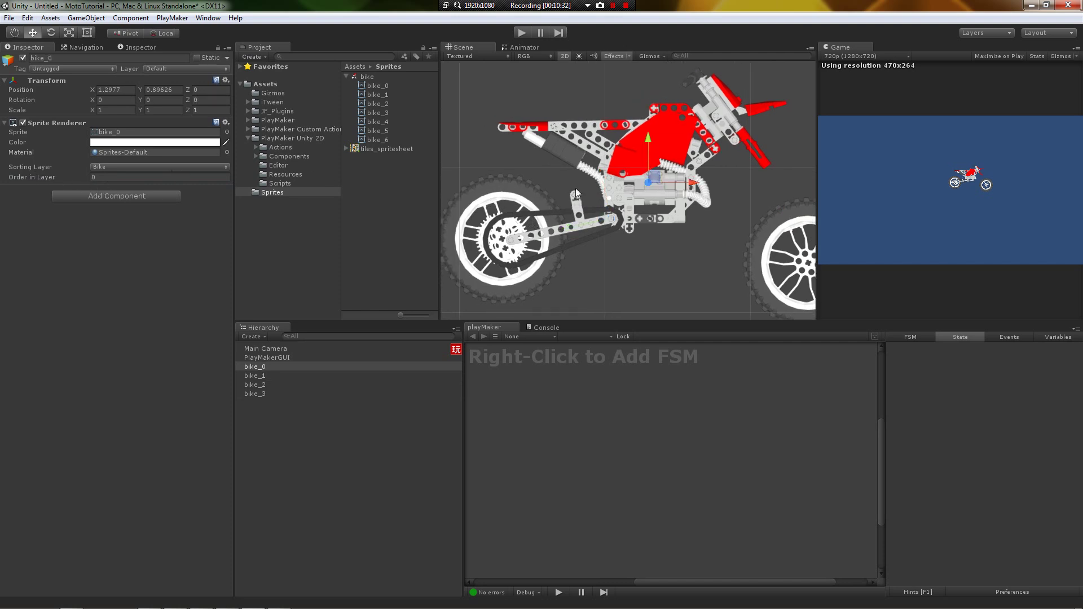
pyautogui.click(553, 175)
pyautogui.click(636, 152)
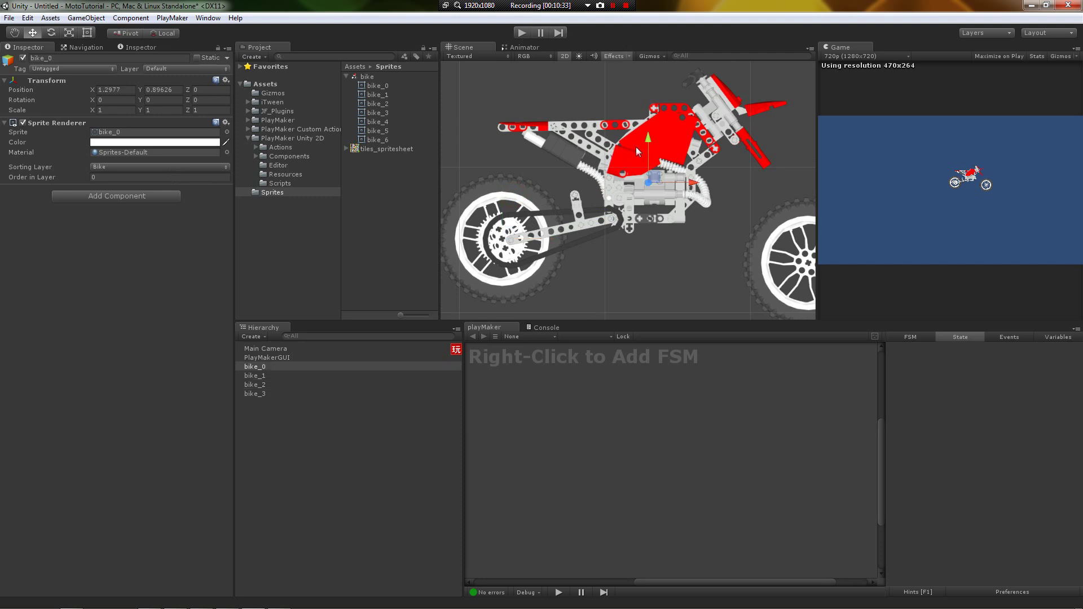
pyautogui.click(578, 215)
# - Compare bike_1 at order 0, then set its Order in Layer back to 1
pyautogui.click(102, 176)
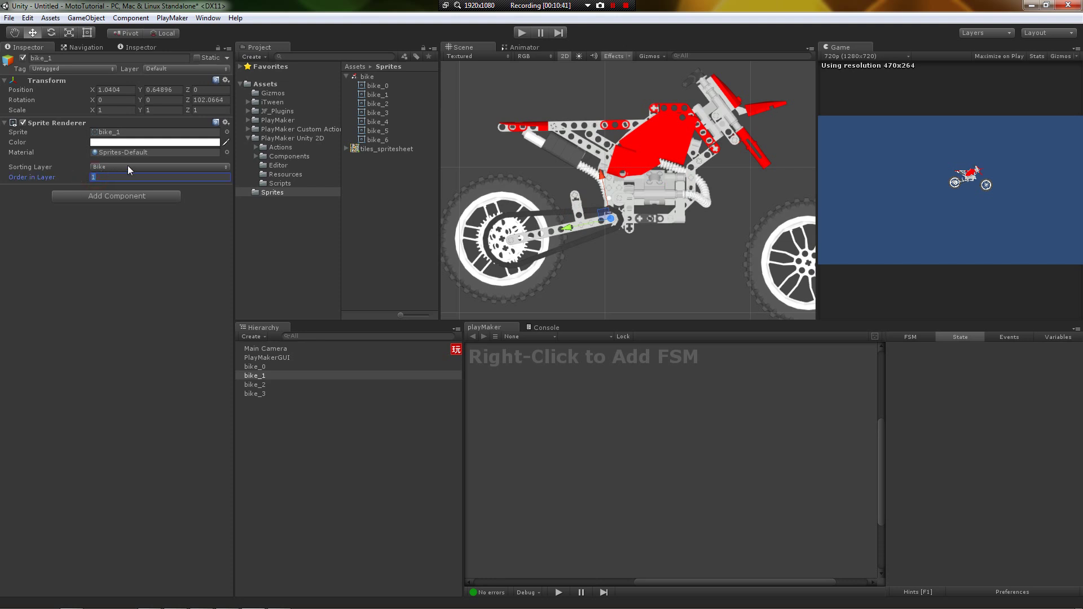
pyautogui.write('0')
pyautogui.doubleClick(131, 177)
pyautogui.write('1')
pyautogui.click(193, 233)
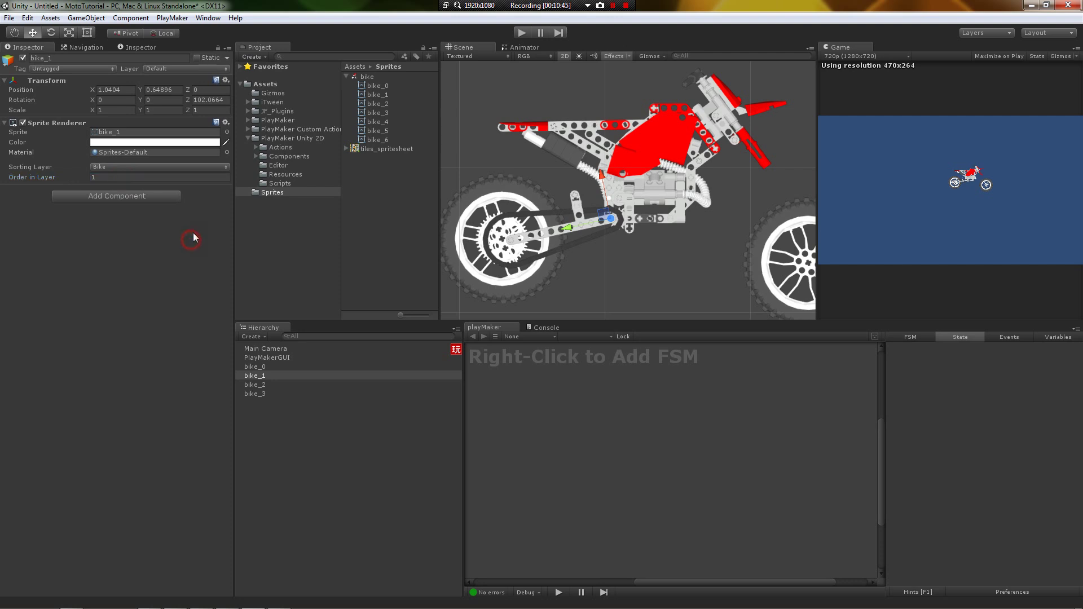
# - Nudge the rear wheel bike_2 right and down to X 0.36655, Y 0.49797
pyautogui.click(279, 386)
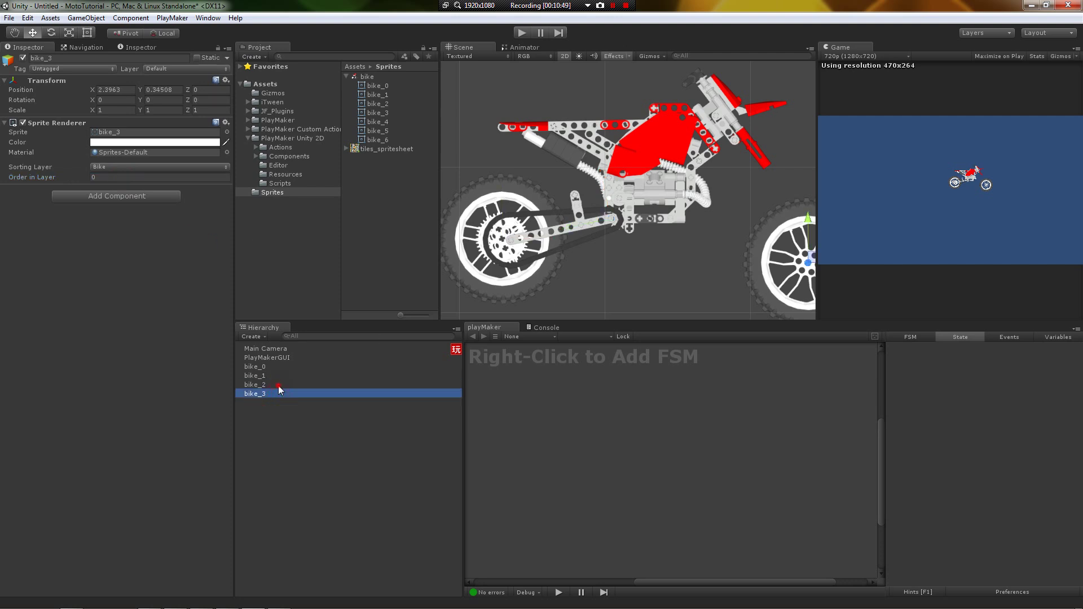
pyautogui.click(279, 376)
pyautogui.click(508, 234)
pyautogui.moveTo(509, 231); pyautogui.dragTo(522, 232)
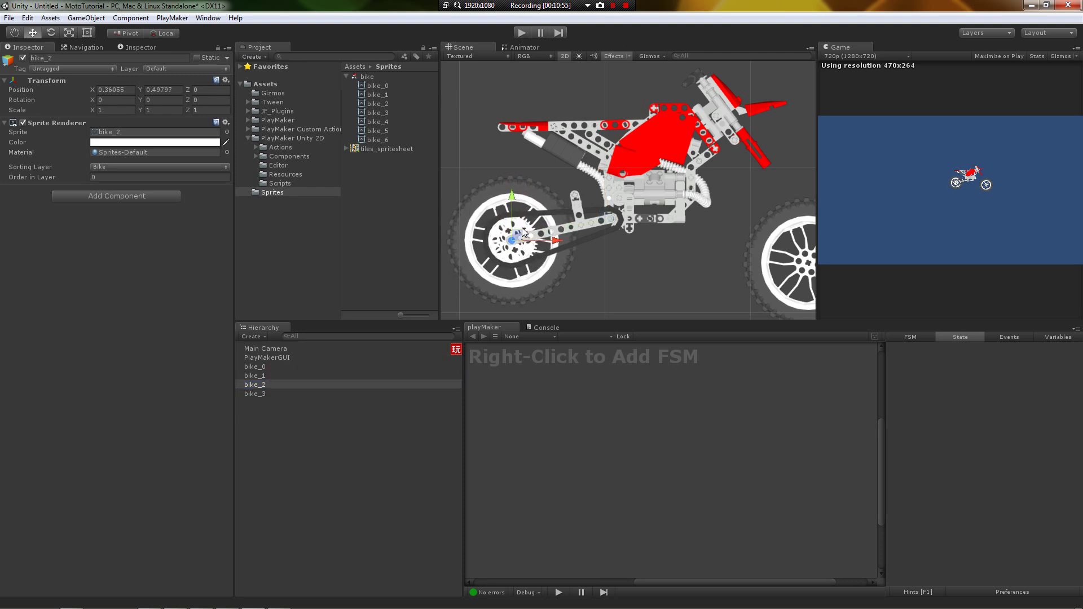